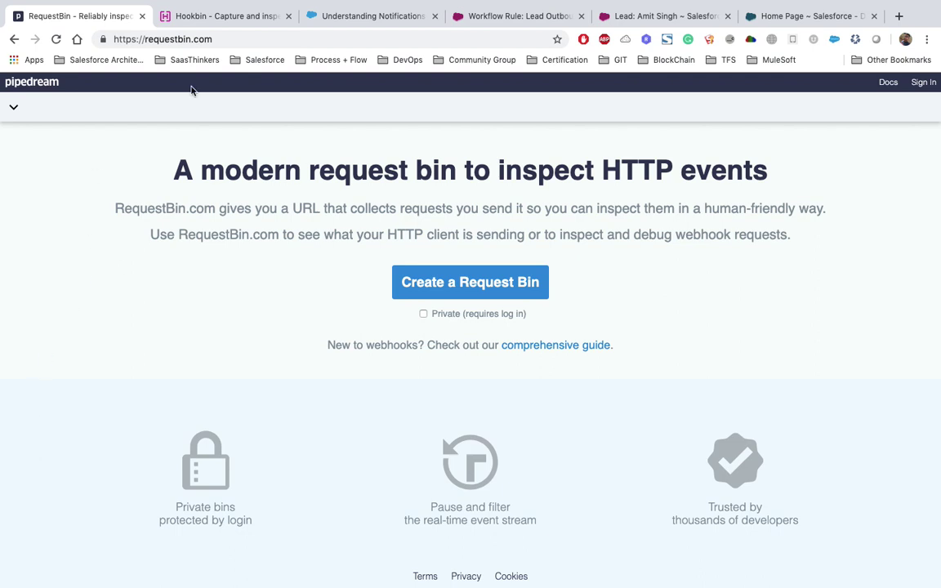
# Select the requestbin.com address, then switch to the Hookbin tab's homepage.
pyautogui.doubleClick(177, 39)
pyautogui.click(227, 38)
pyautogui.moveTo(226, 38); pyautogui.dragTo(105, 38)
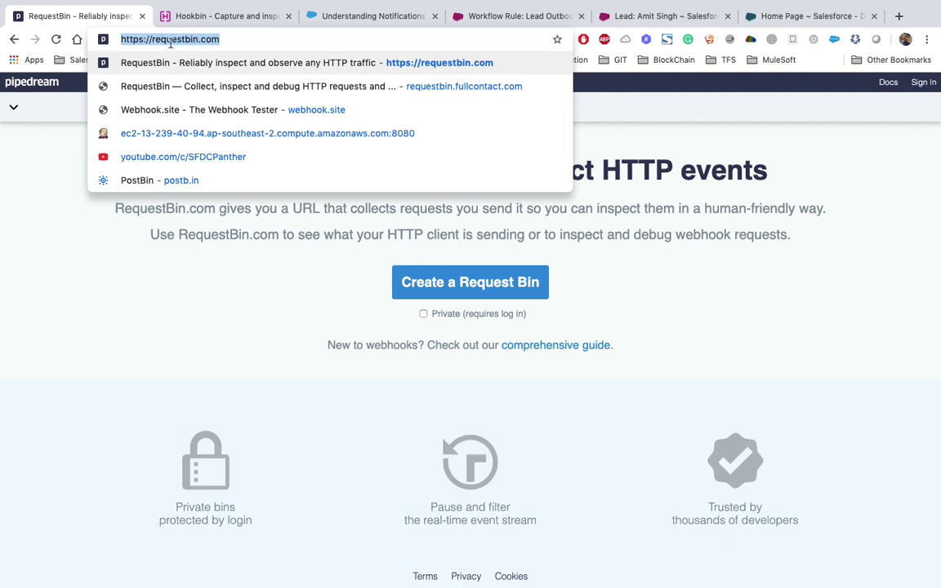
pyautogui.click(71, 235)
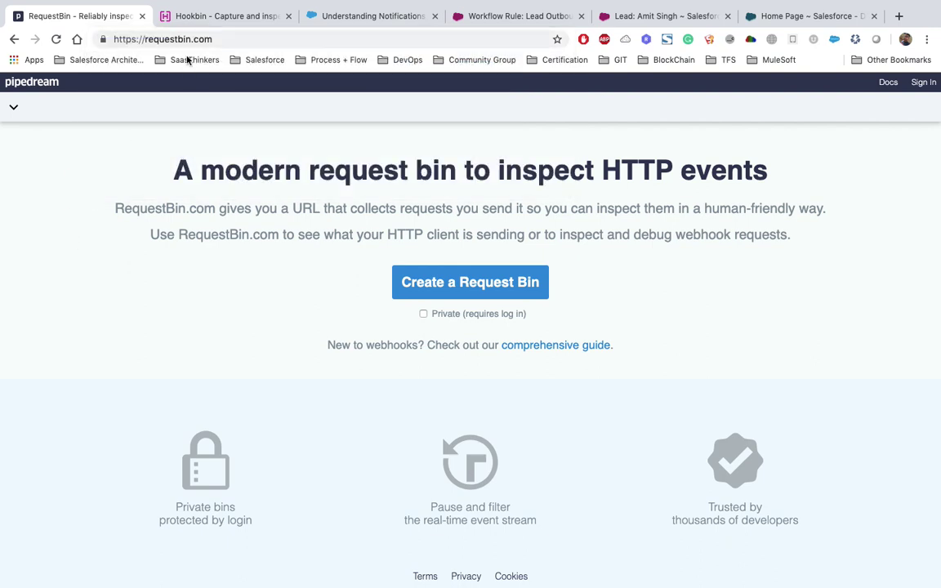
pyautogui.click(197, 23)
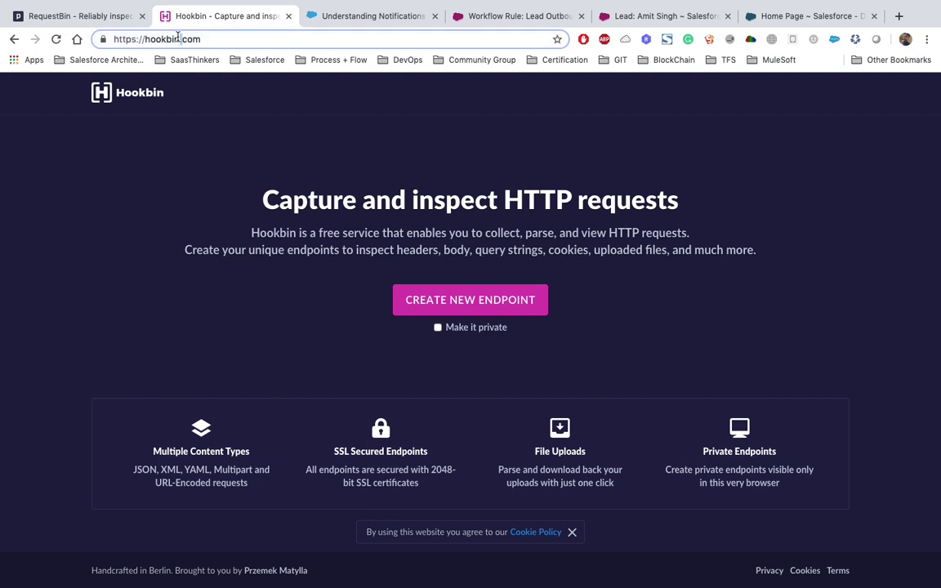
# Select the full Hookbin site address in the address bar.
pyautogui.click(178, 38)
pyautogui.doubleClick(200, 38)
pyautogui.click(232, 39)
pyautogui.doubleClick(235, 38)
pyautogui.moveTo(235, 38); pyautogui.dragTo(106, 38)
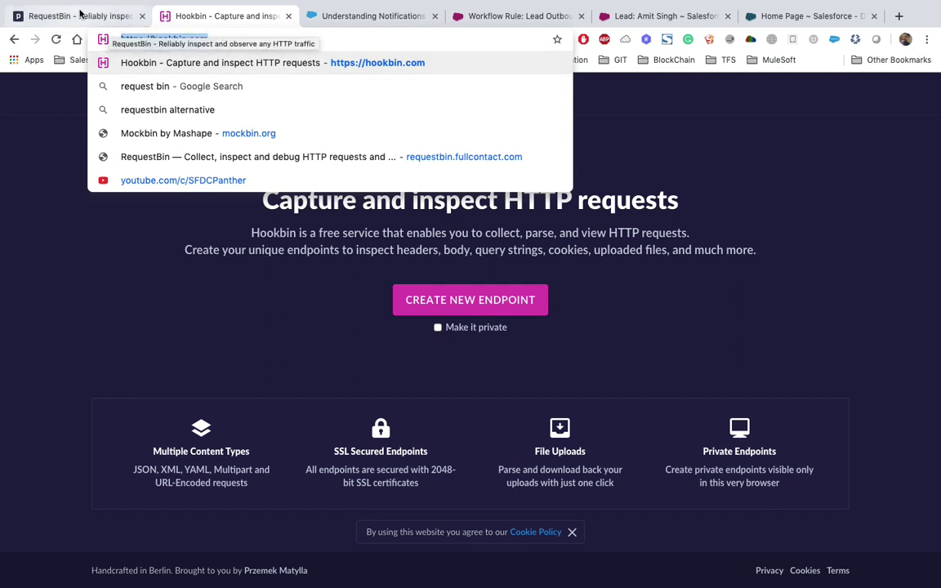
pyautogui.click(117, 284)
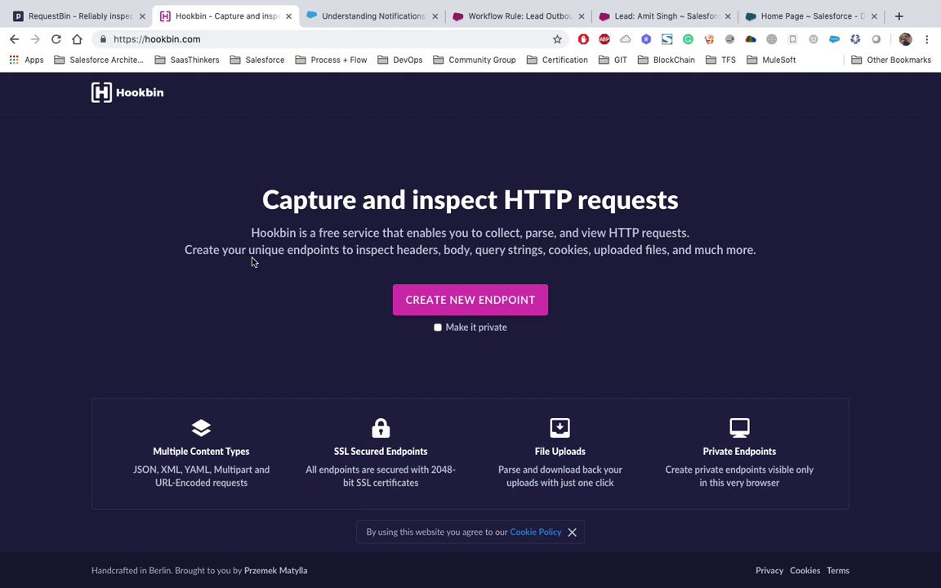
# Create a new Hookbin endpoint, copy its hookb.in URL, and return to the Salesforce tab.
pyautogui.click(472, 304)
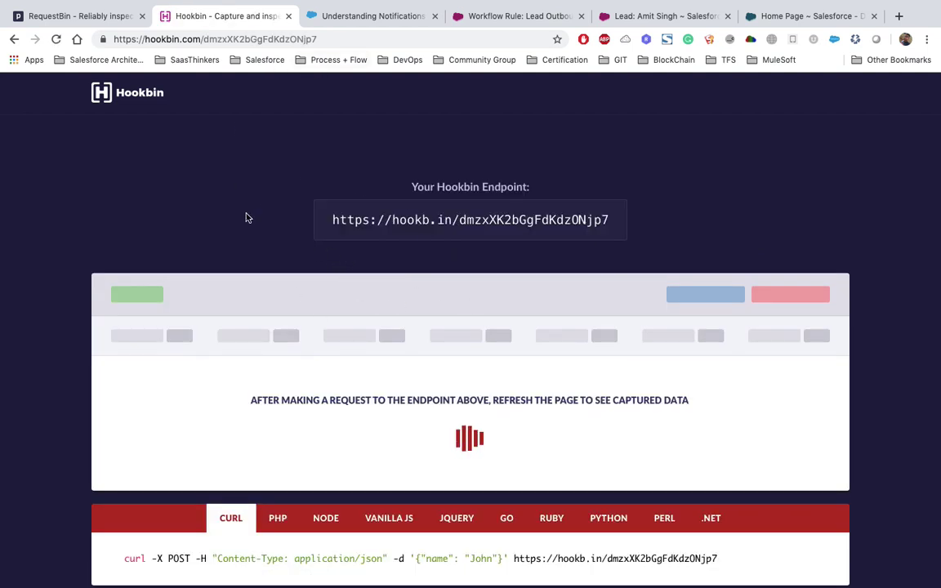
pyautogui.scroll(-1, 246, 217)
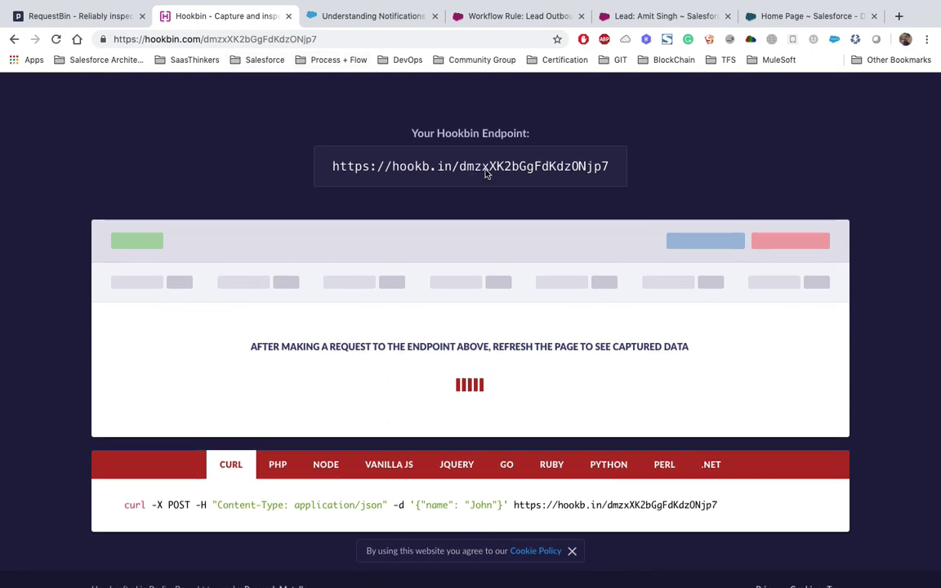
pyautogui.doubleClick(536, 165)
pyautogui.tripleClick(494, 176)
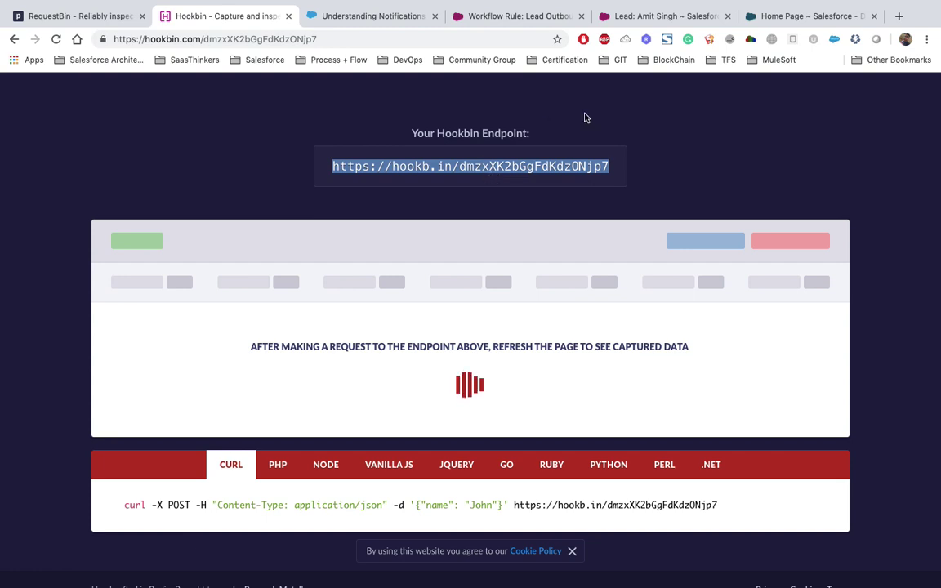
pyautogui.click(473, 18)
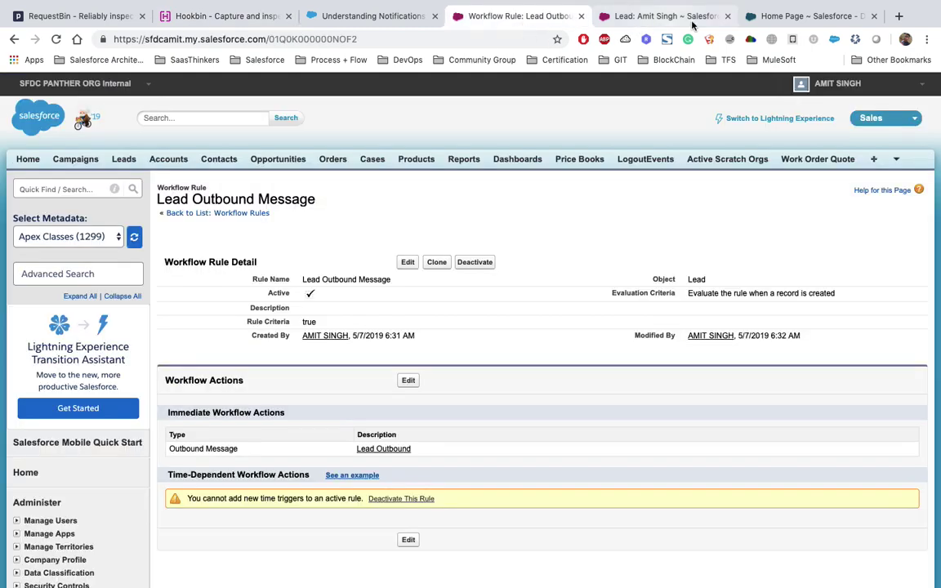
# Search 'workflo' in Setup Quick Find and open the Workflow Rules list.
pyautogui.click(778, 18)
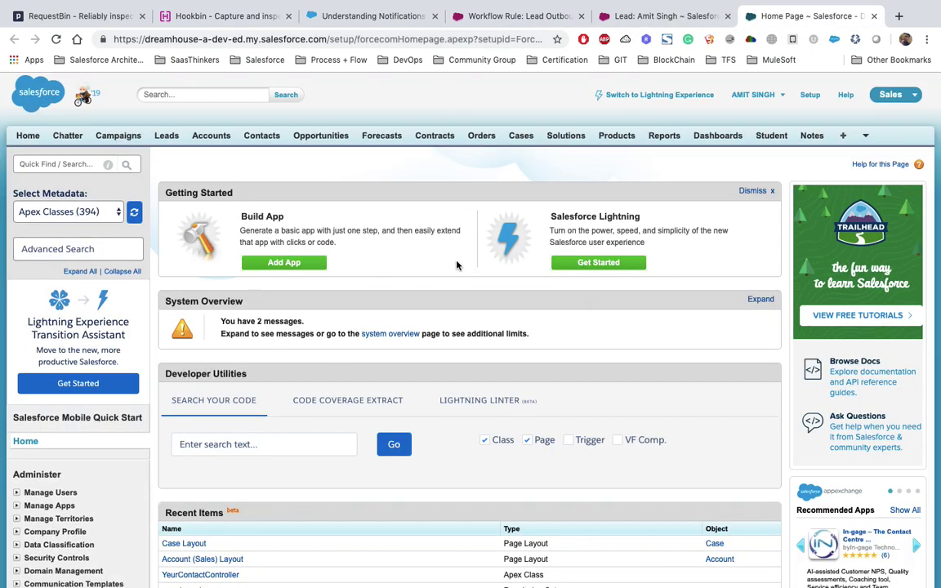
pyautogui.click(63, 167)
pyautogui.write('wo')
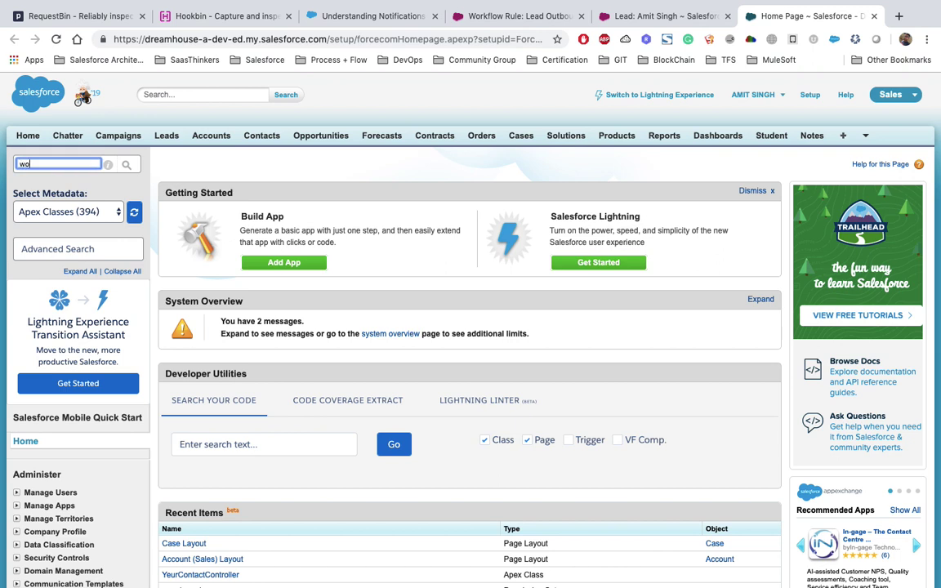
pyautogui.write('rkflo')
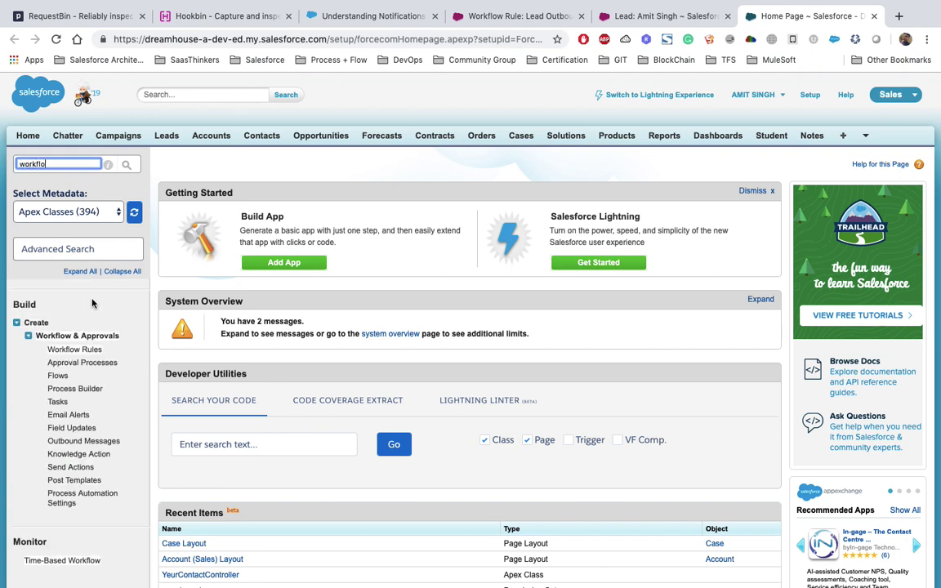
pyautogui.click(75, 350)
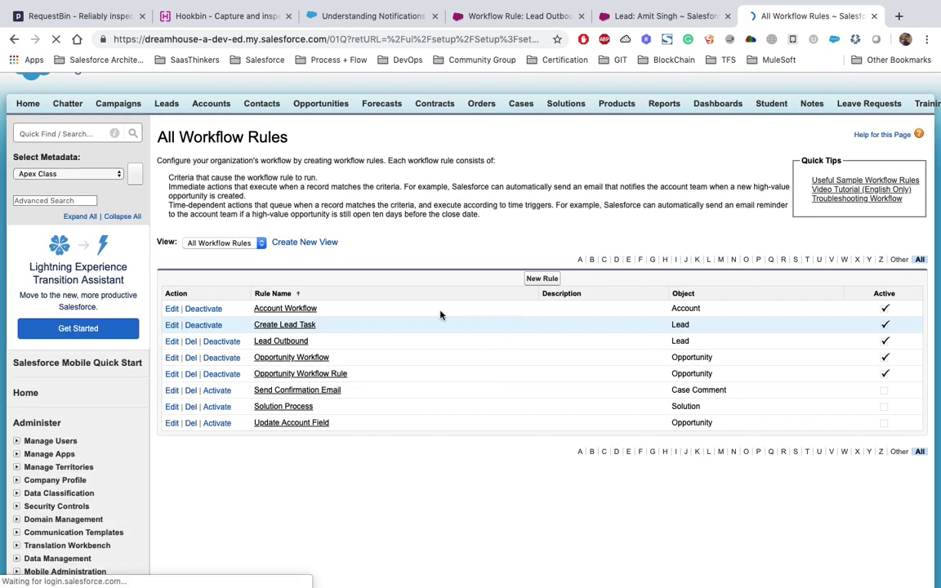
# Deactivate and delete the Account Workflow rule, then start a new rule.
pyautogui.click(209, 311)
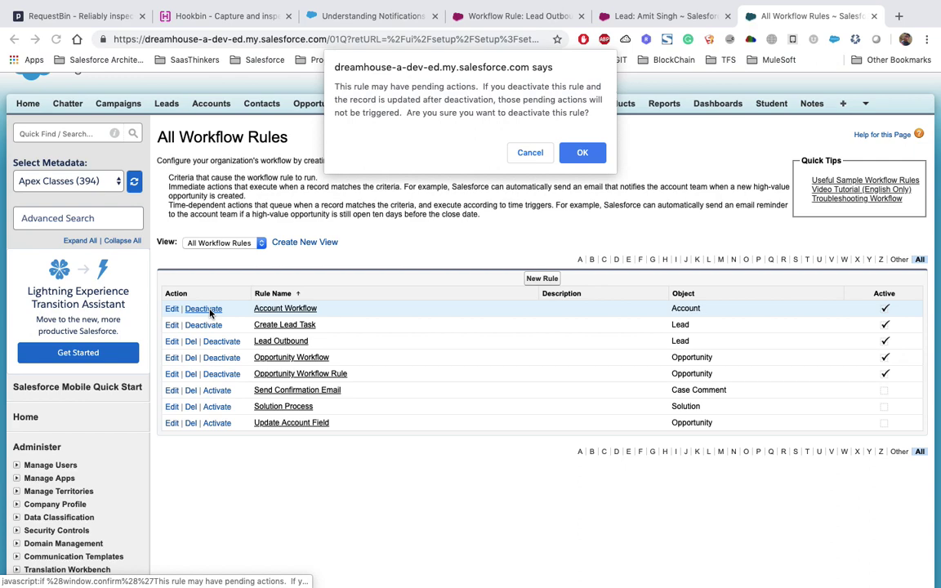
pyautogui.click(584, 153)
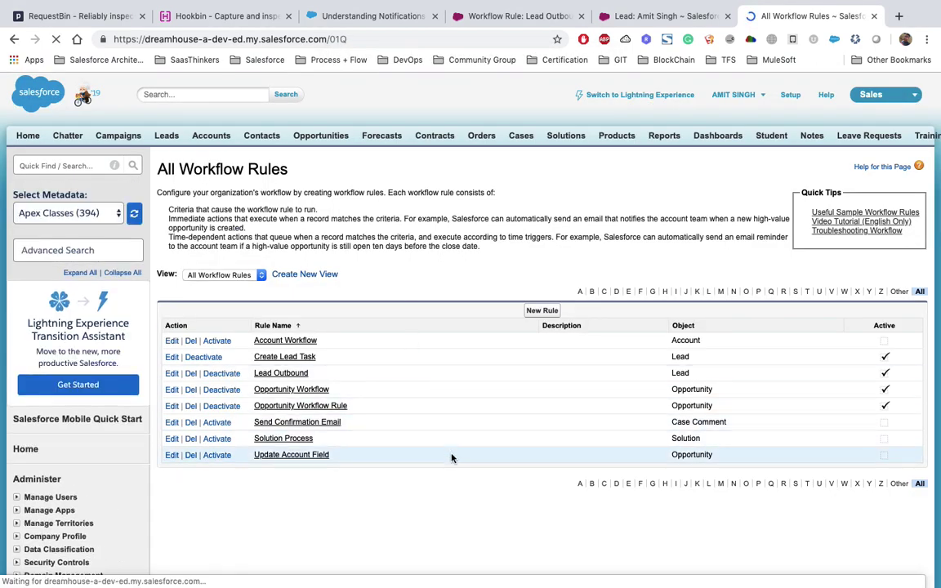
pyautogui.click(191, 340)
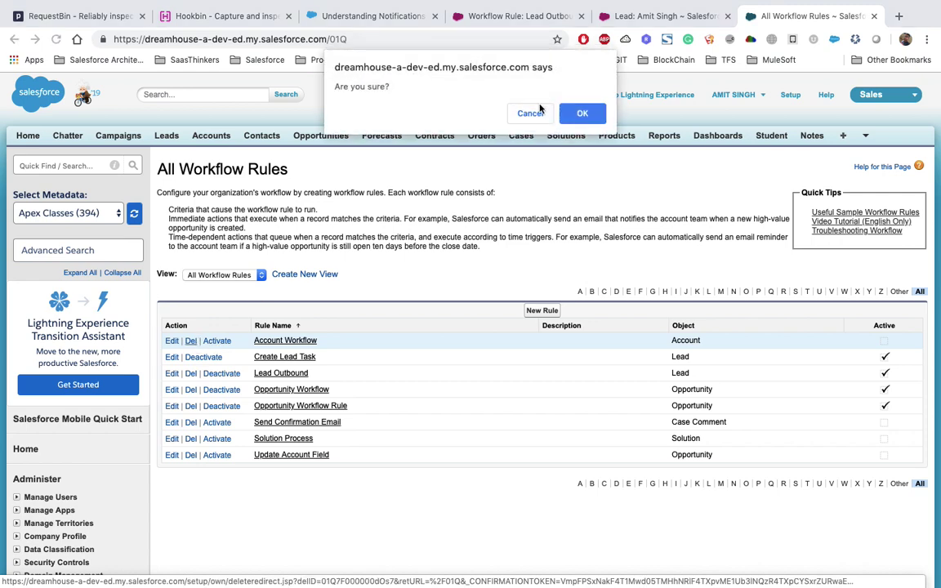
pyautogui.click(583, 112)
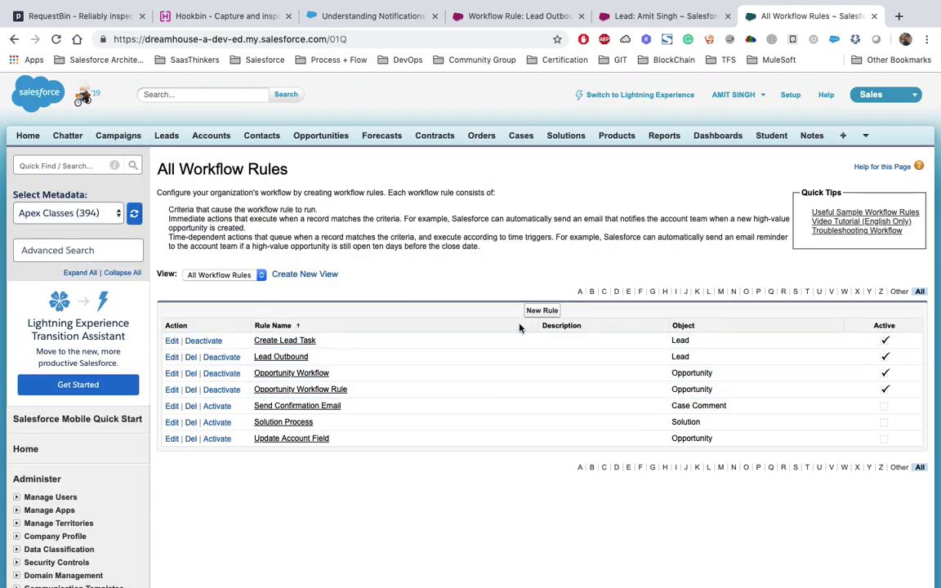
pyautogui.click(538, 312)
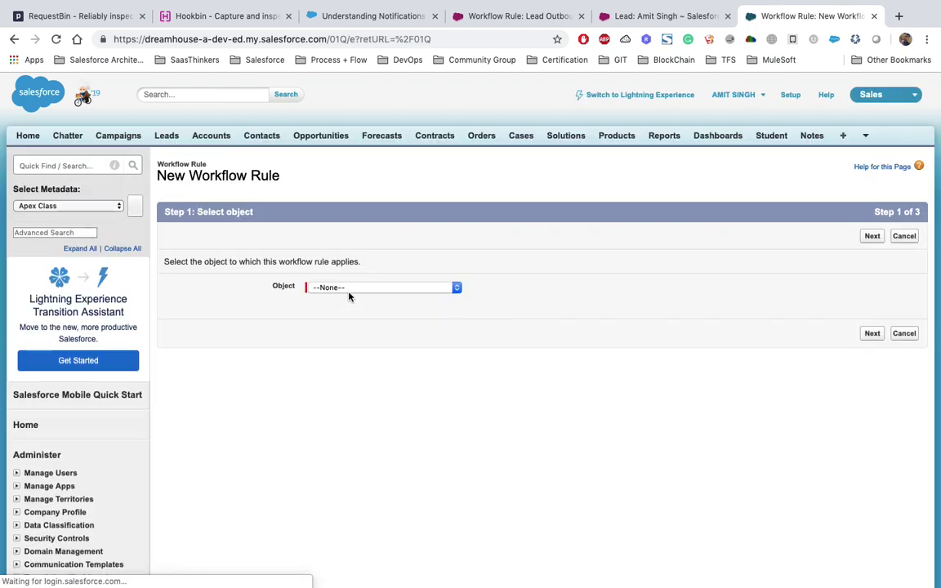
# Create an Account rule named 'Account Outbound', evaluated only when records are created.
pyautogui.click(348, 289)
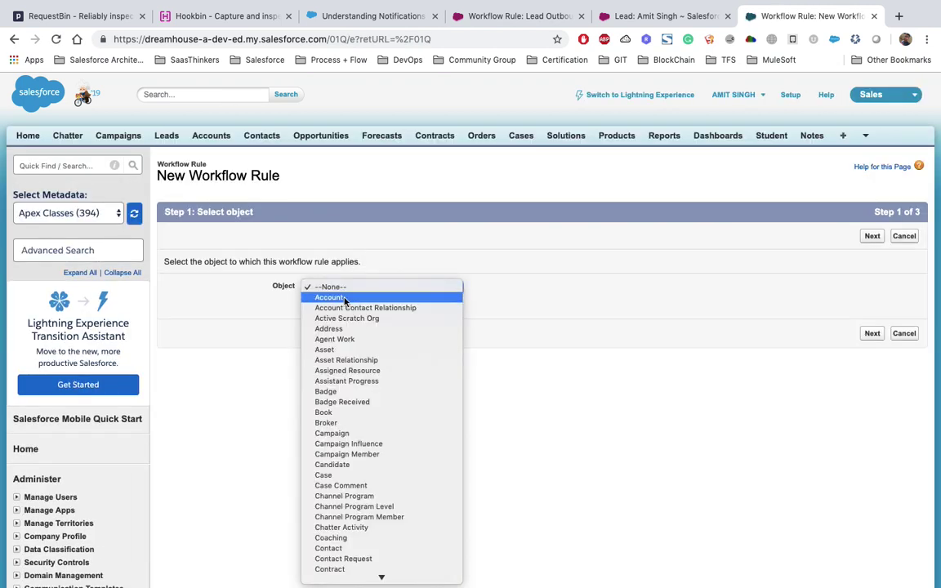
pyautogui.click(348, 297)
pyautogui.click(872, 237)
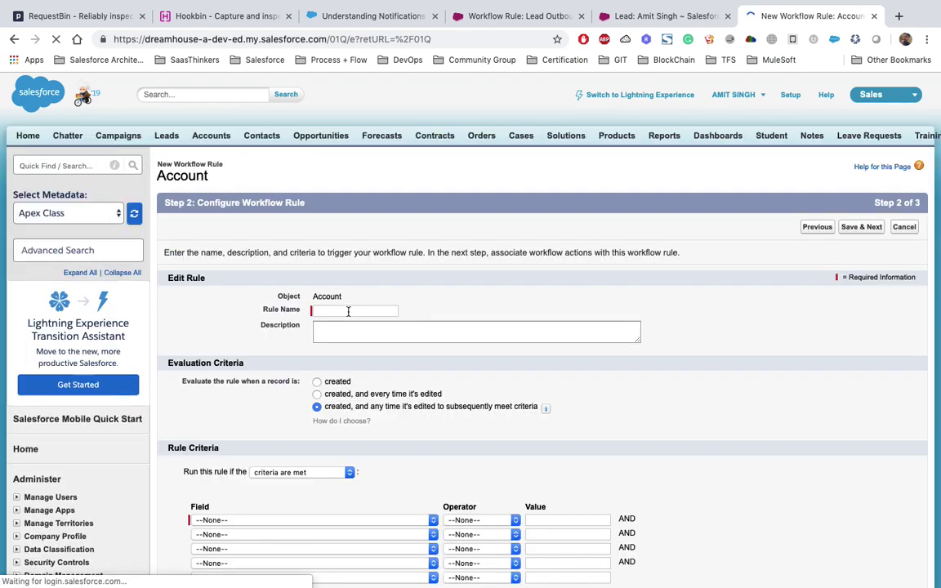
pyautogui.click(348, 311)
pyautogui.write('Account Outbounf')
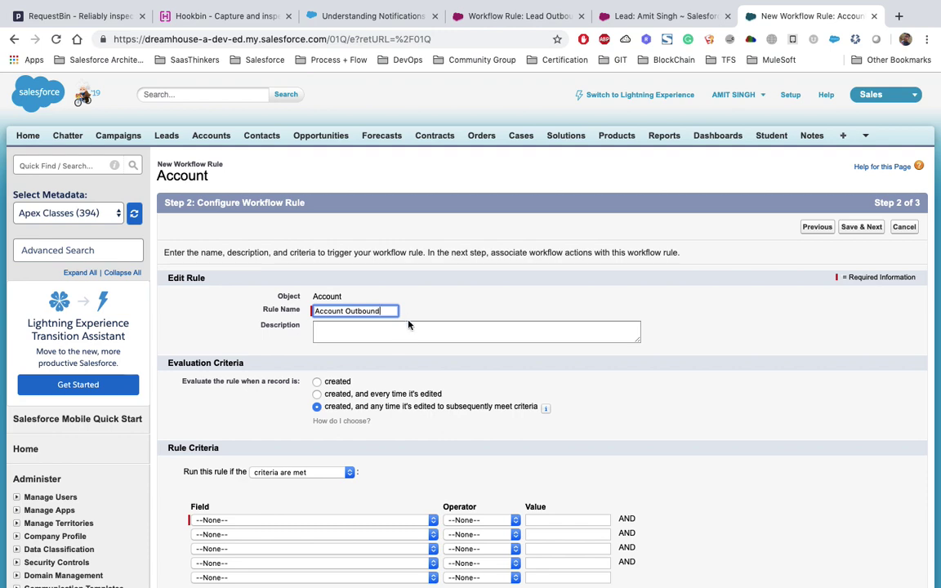
pyautogui.click(317, 382)
pyautogui.scroll(-3, 469, 382)
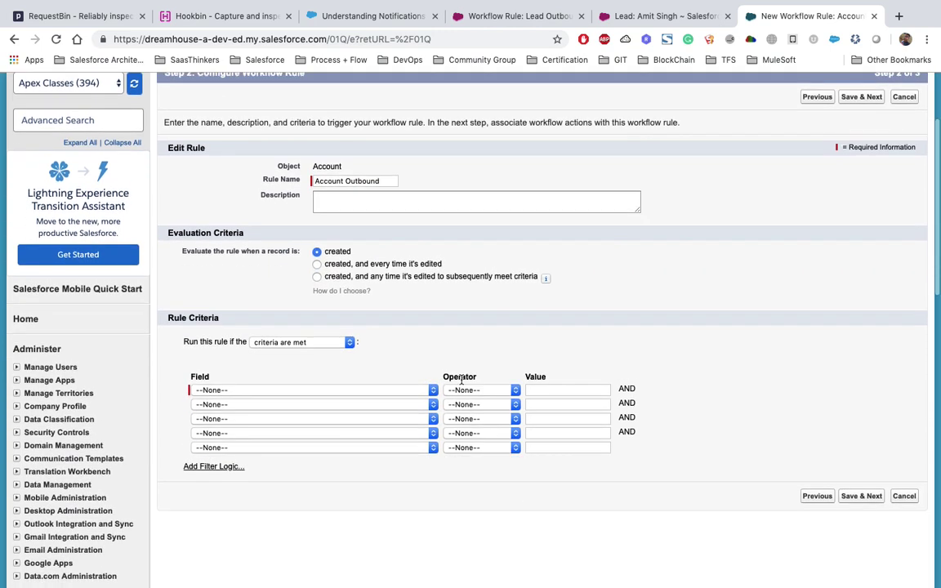
# Set the criterion to Account: Account Name not equal to, then Save & Next.
pyautogui.click(301, 391)
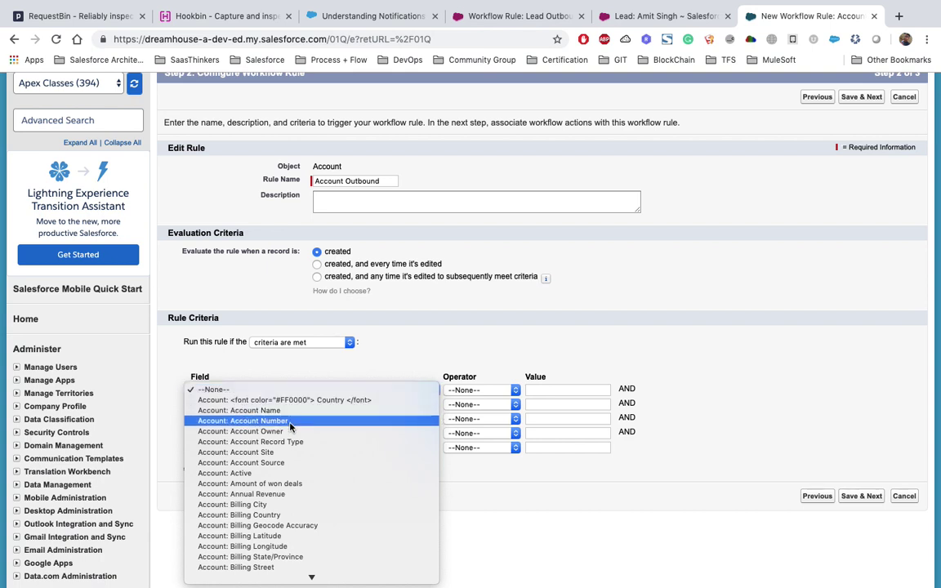
pyautogui.click(290, 411)
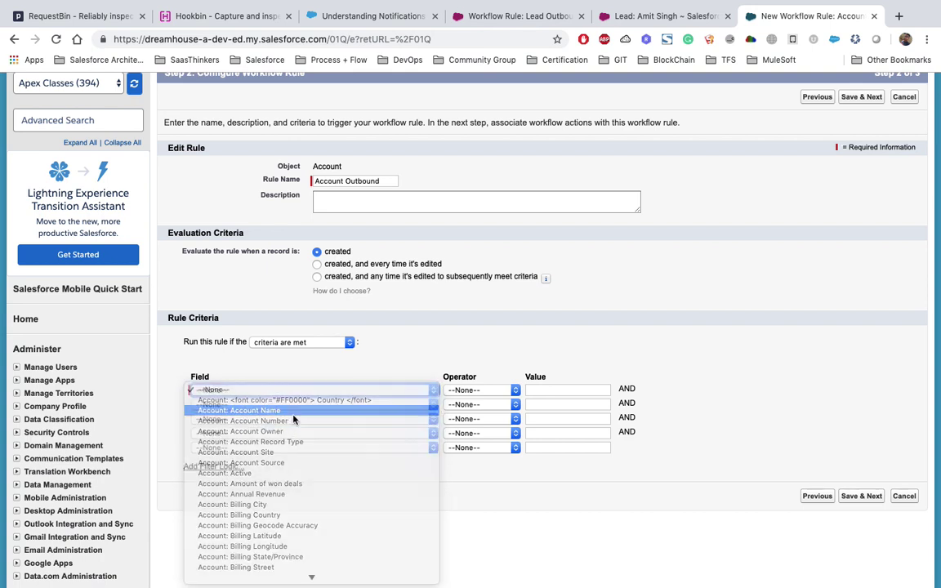
pyautogui.click(479, 390)
pyautogui.click(481, 412)
pyautogui.click(861, 496)
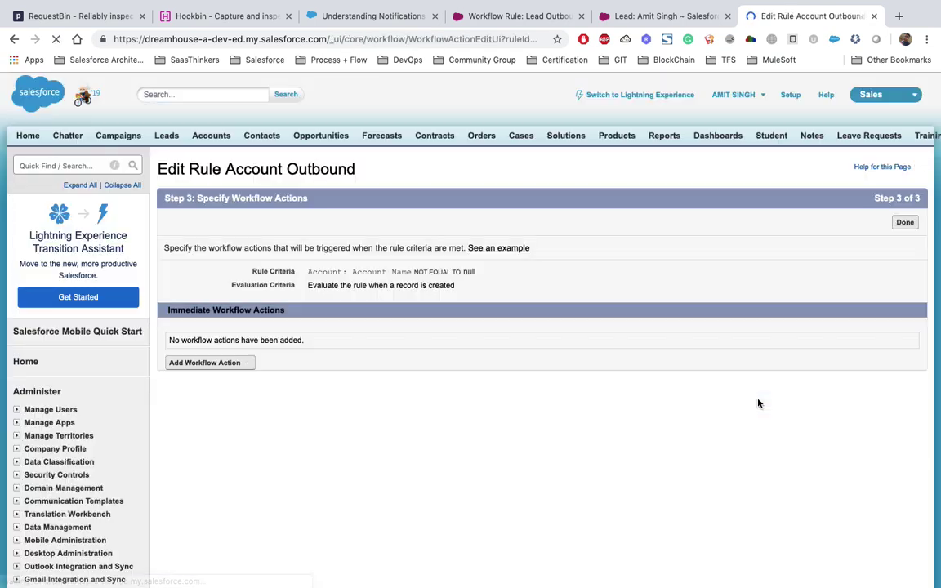
# Add a new outbound message named 'Send Account Information'.
pyautogui.scroll(-1, 758, 402)
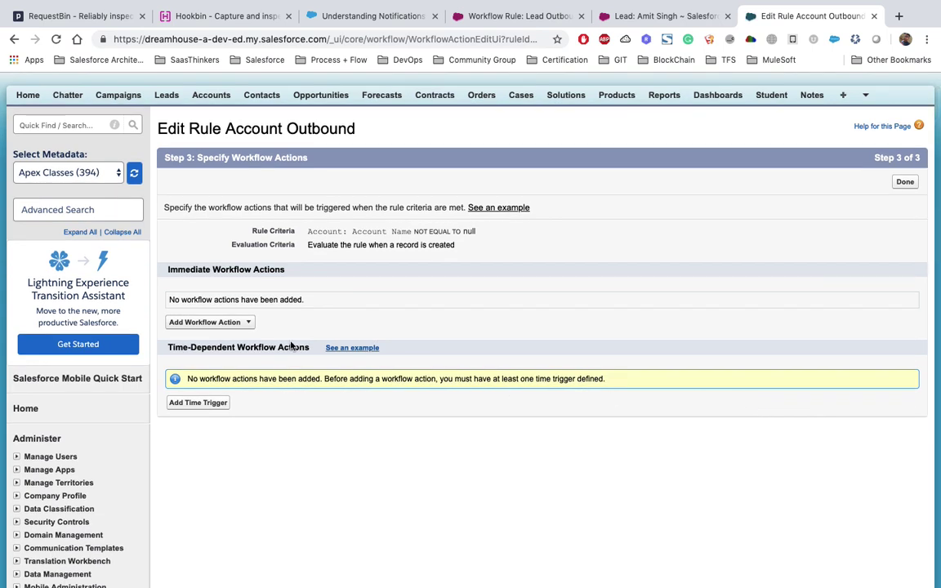
pyautogui.click(217, 322)
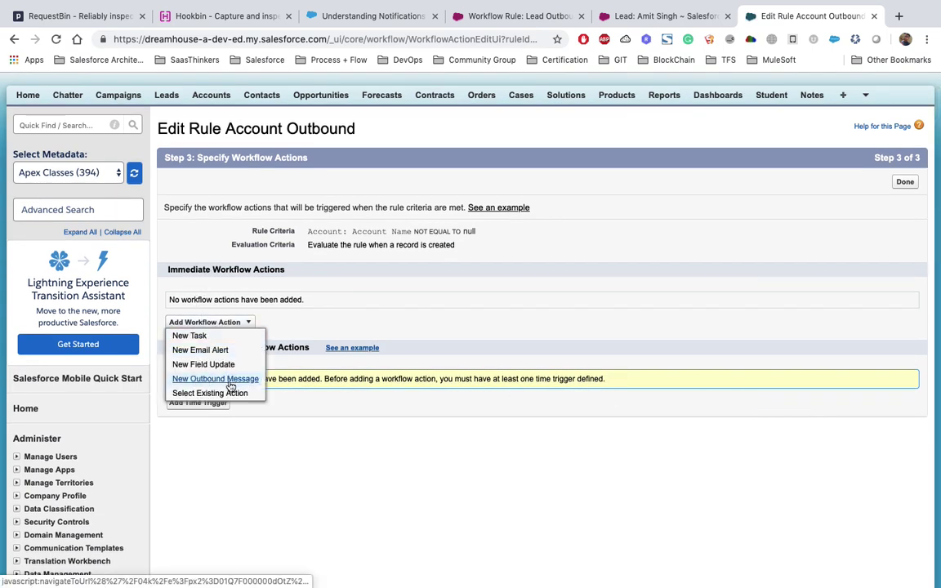
pyautogui.click(215, 379)
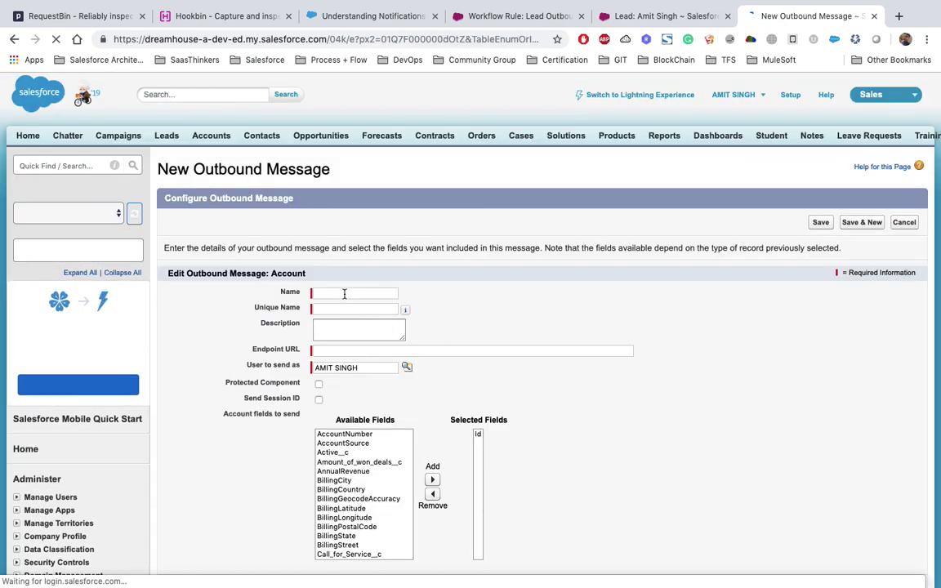
pyautogui.click(344, 293)
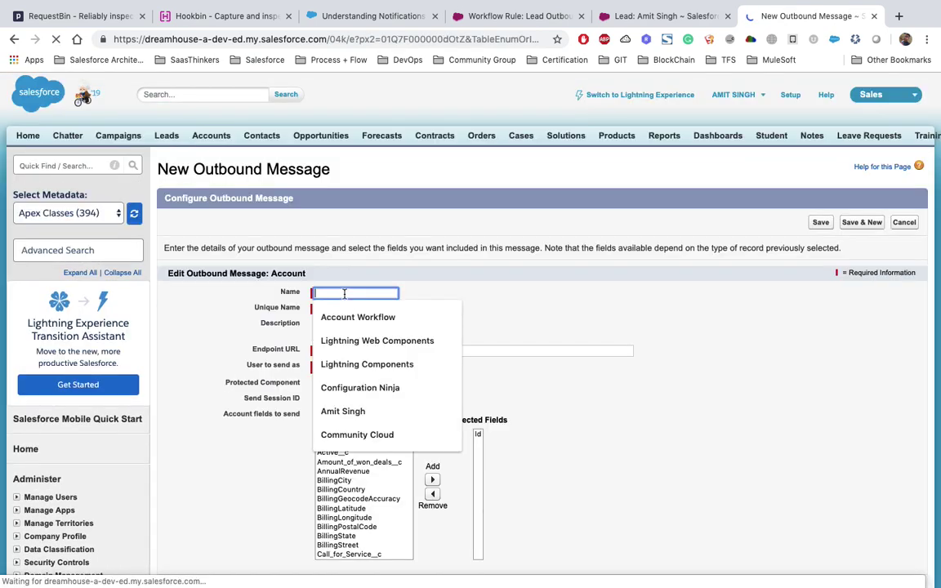
pyautogui.write('Send ')
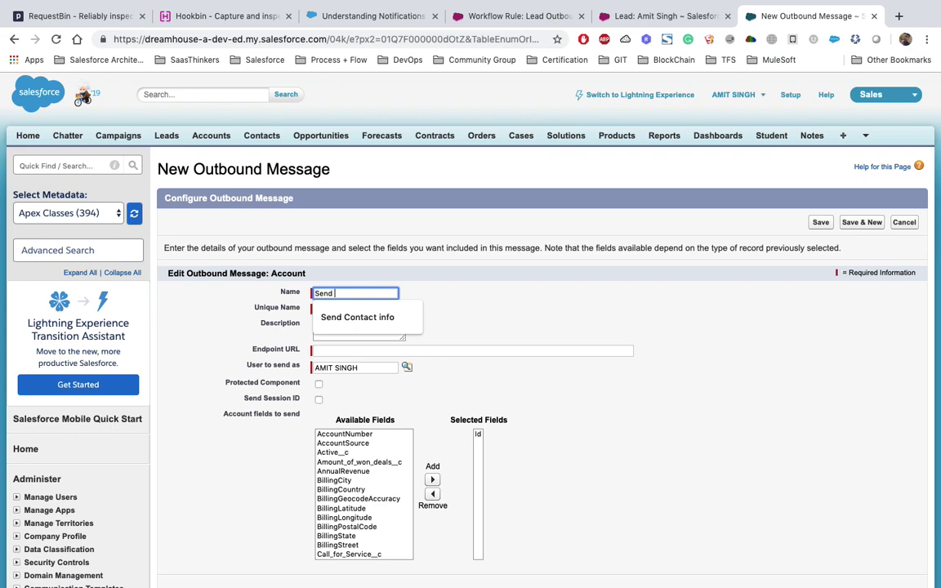
pyautogui.write('Account Information')
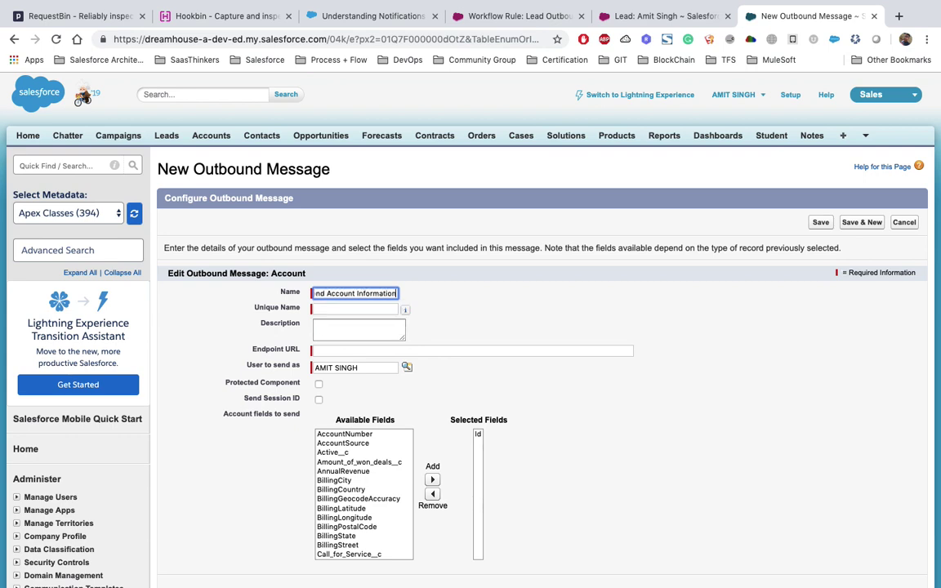
pyautogui.click(347, 307)
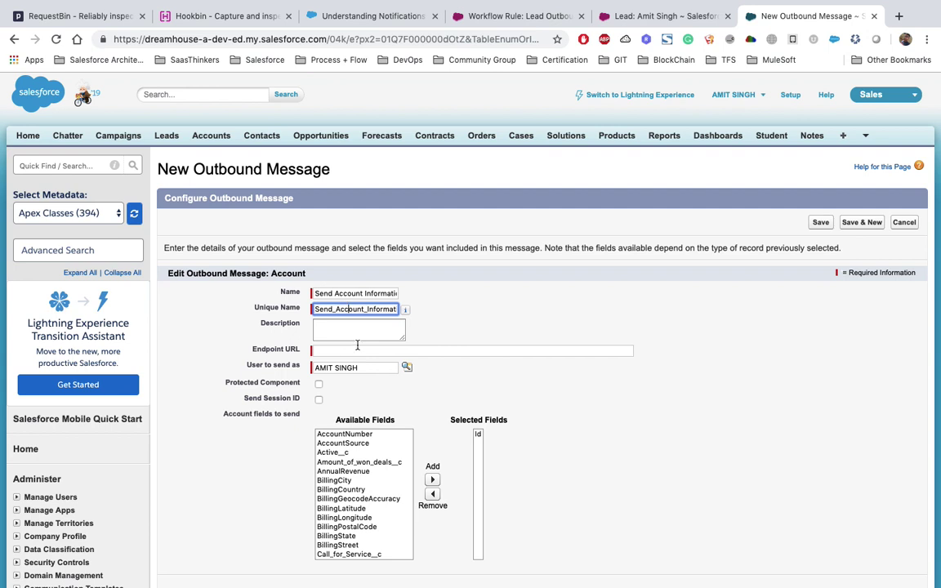
# Paste the copied Hookbin endpoint URL into the Endpoint URL field.
pyautogui.click(325, 352)
pyautogui.write('https://hookb.in/dmzxXK2bGgFdKdzONjp7')
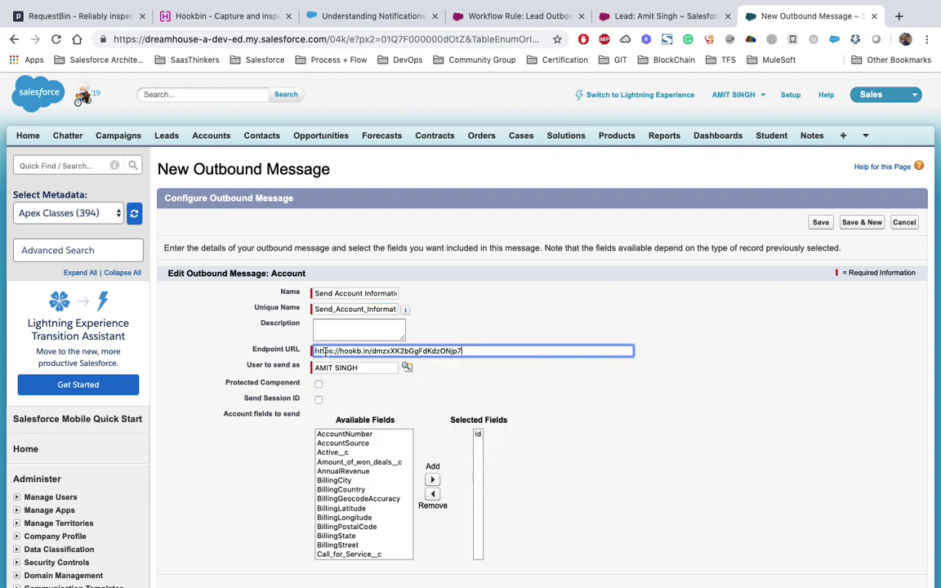
pyautogui.tripleClick(323, 352)
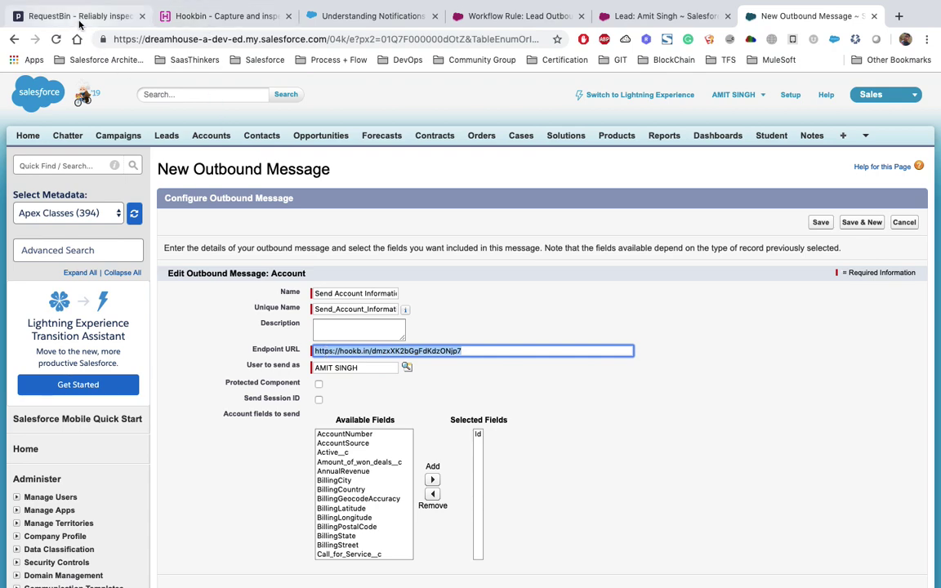
pyautogui.click(477, 399)
# Enable Send Session ID, add all Account fields, and save the outbound message.
pyautogui.scroll(-2, 294, 332)
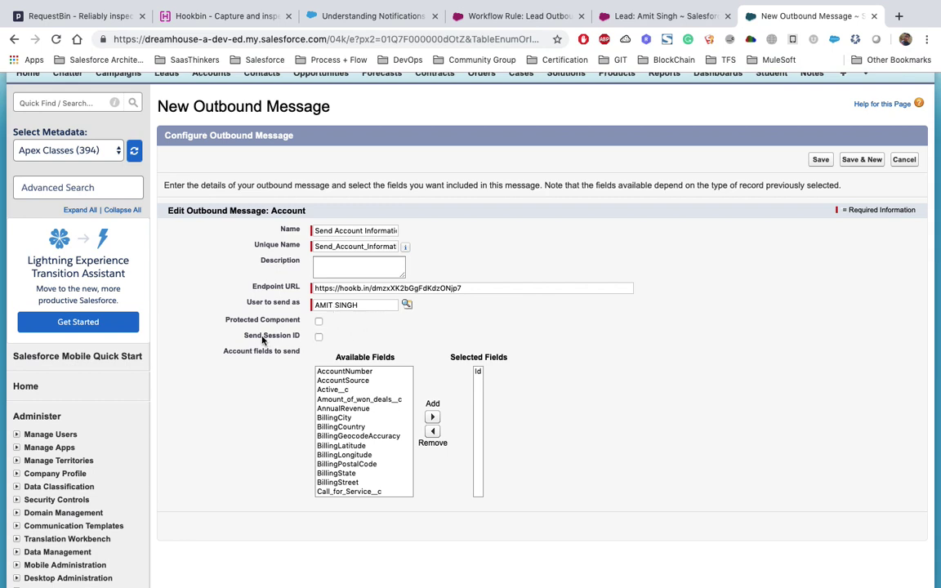
pyautogui.moveTo(245, 339); pyautogui.dragTo(301, 338)
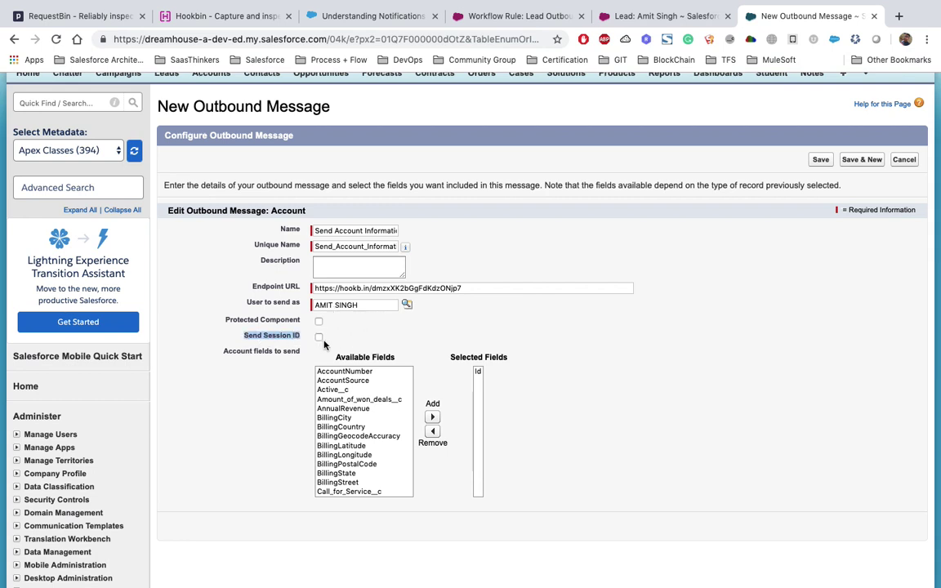
pyautogui.click(319, 338)
pyautogui.moveTo(349, 371); pyautogui.dragTo(368, 497)
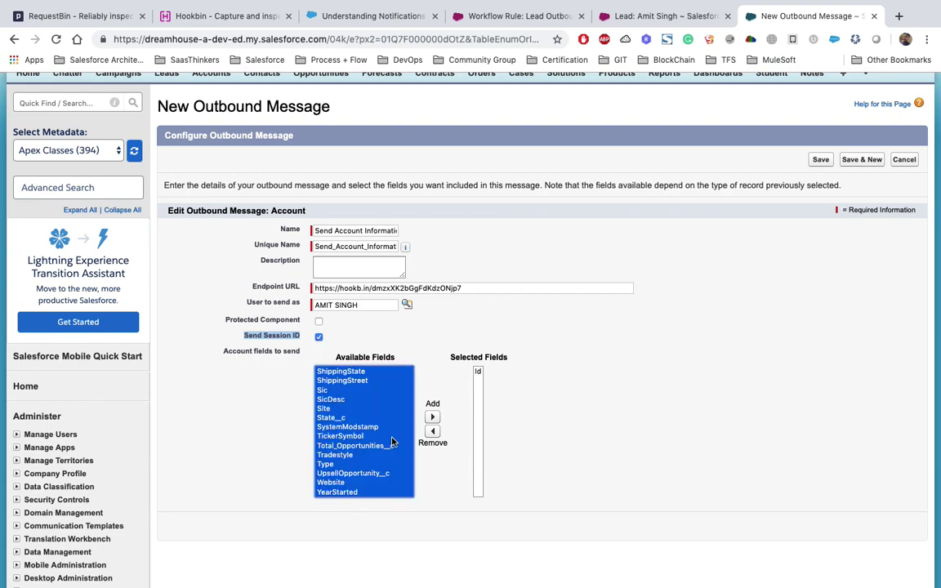
pyautogui.click(432, 418)
pyautogui.scroll(-2, 543, 372)
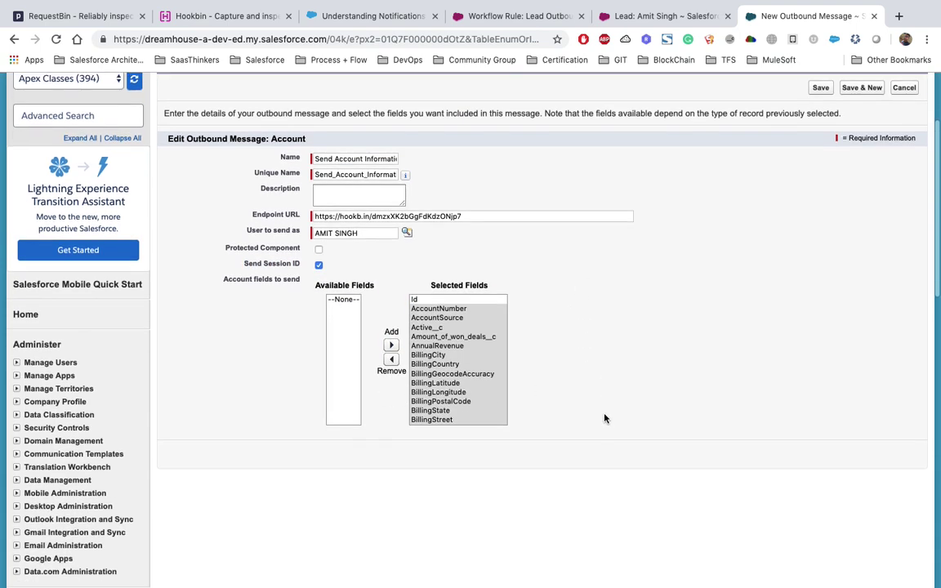
pyautogui.scroll(3, 654, 393)
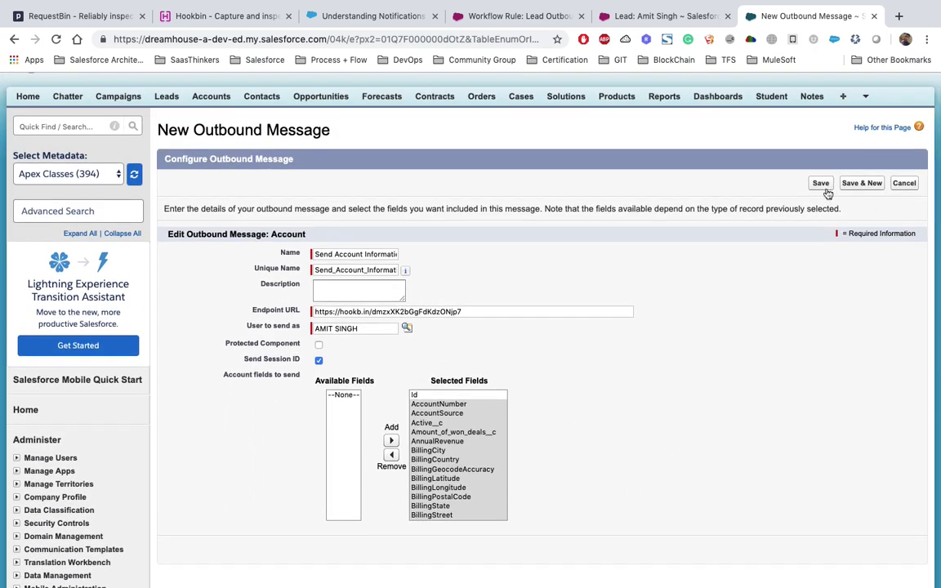
pyautogui.click(821, 183)
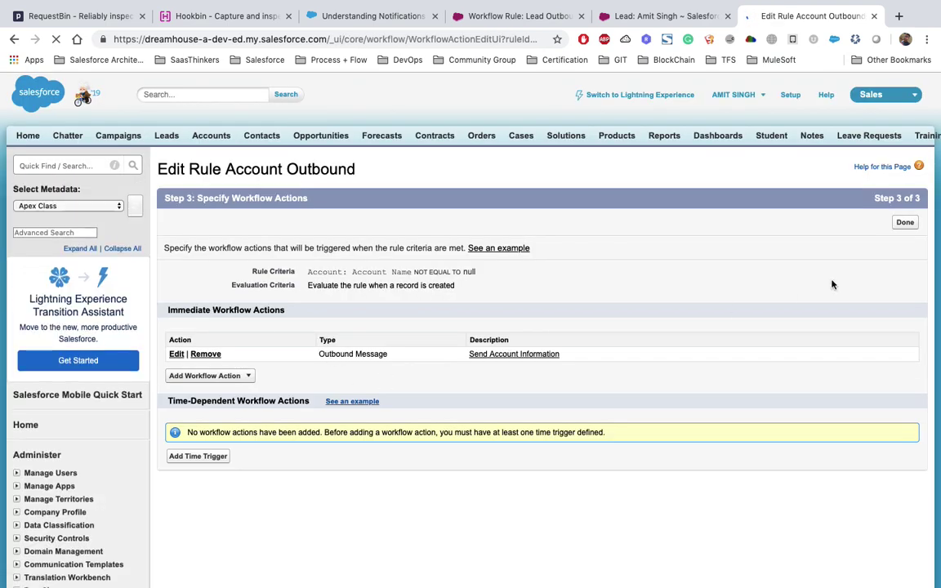
# Finish the actions step and activate the Account Outbound rule.
pyautogui.click(903, 224)
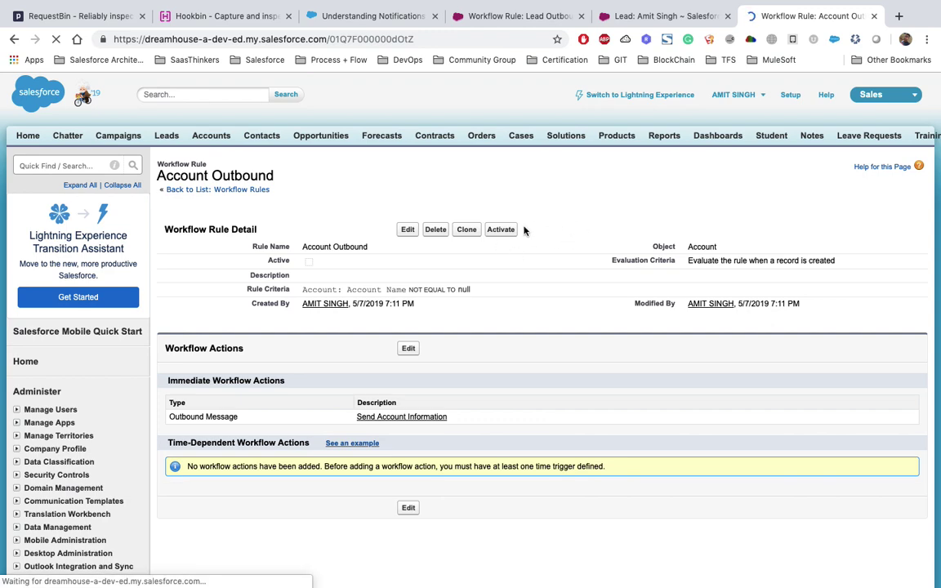
pyautogui.click(503, 231)
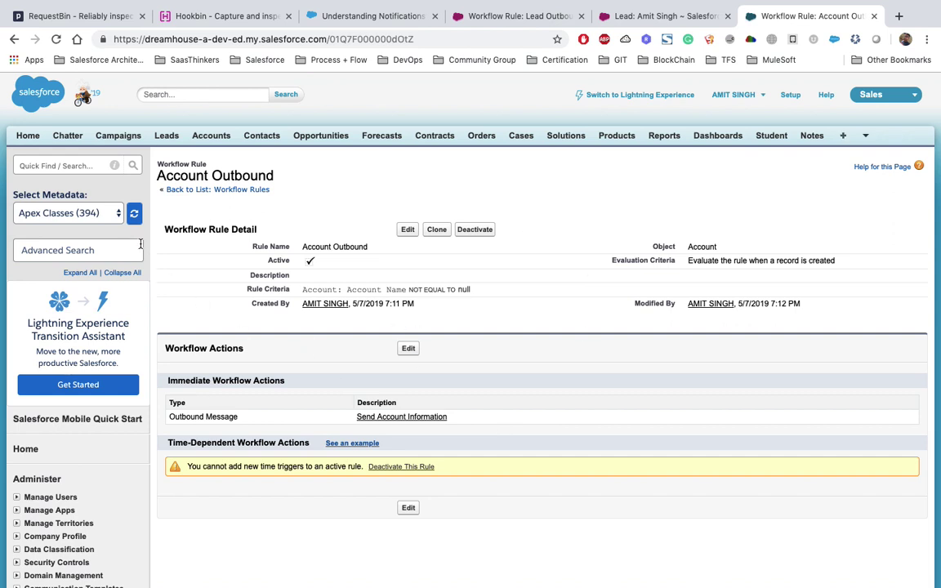
# Open Outbound Messages monitoring (Quick Find 'outbo') in a new tab, then return to the rule.
pyautogui.click(73, 165)
pyautogui.write('out')
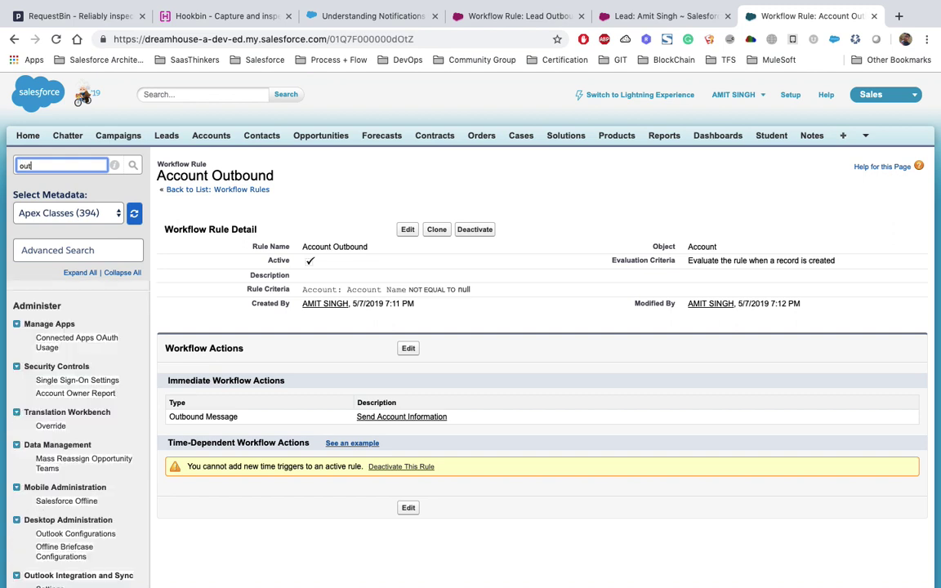
pyautogui.write('bo')
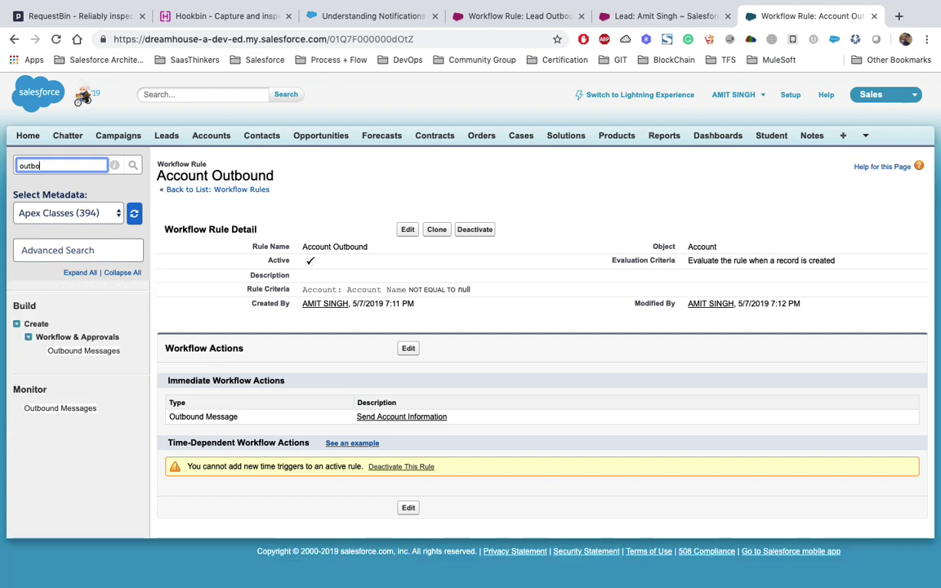
pyautogui.keyDown('super'); pyautogui.click(61, 408); pyautogui.keyUp('super')
pyautogui.click(796, 19)
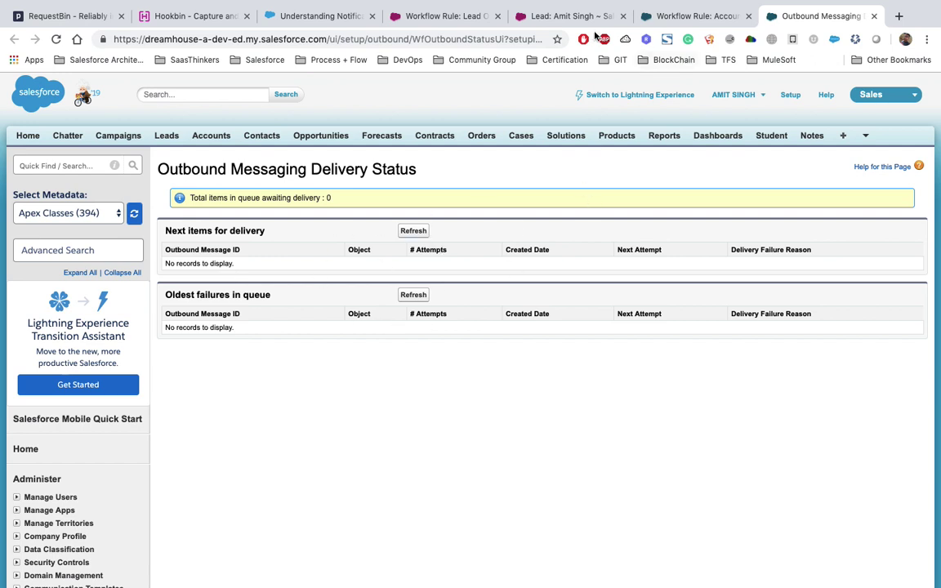
pyautogui.click(687, 16)
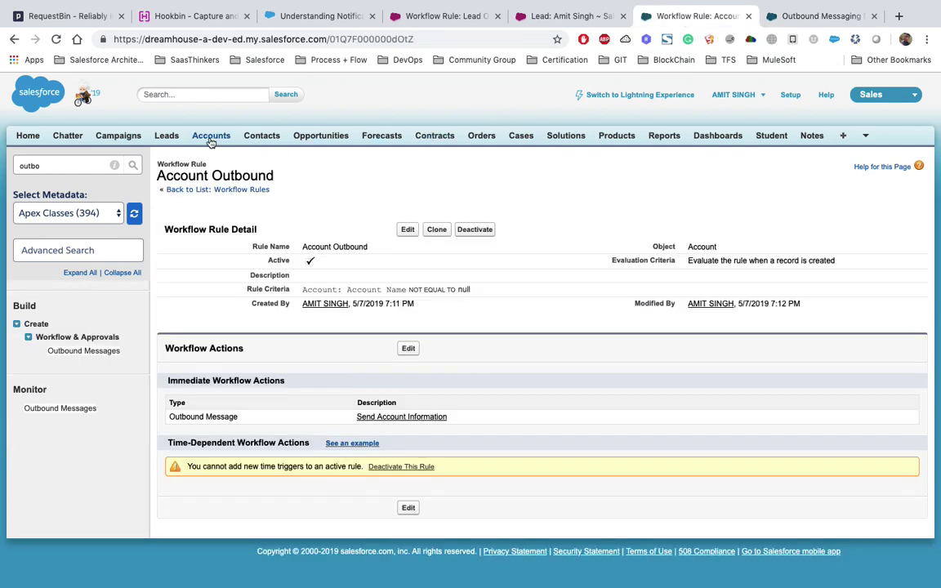
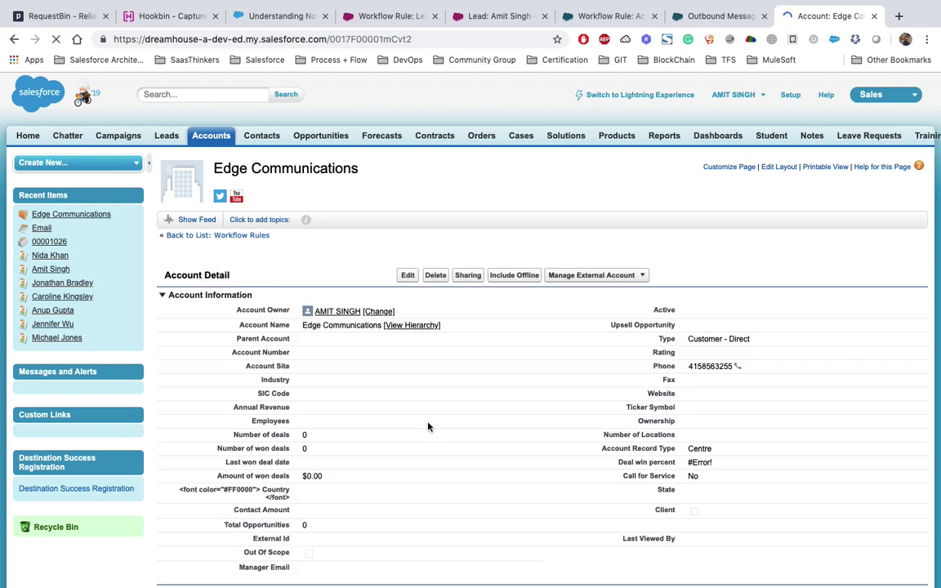
# Start a new account named 'SFDC Panther Outbound Message' and set Active to Yes.
pyautogui.scroll(-2, 470, 439)
pyautogui.scroll(2, 470, 440)
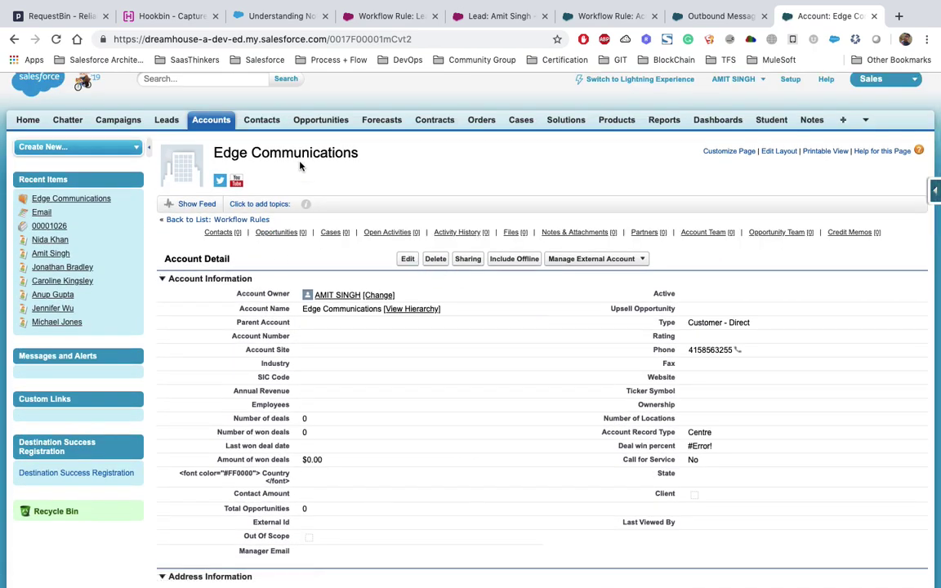
pyautogui.click(210, 121)
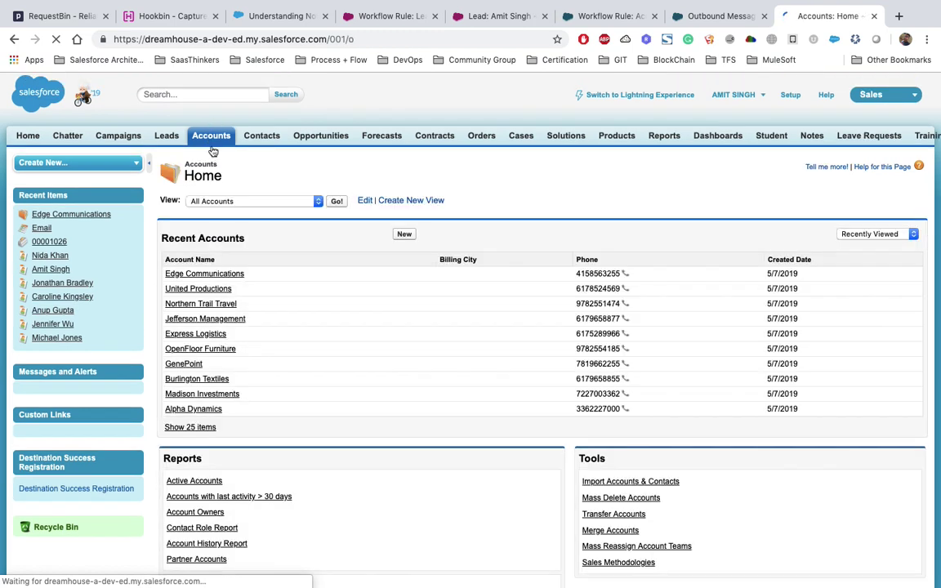
pyautogui.click(403, 235)
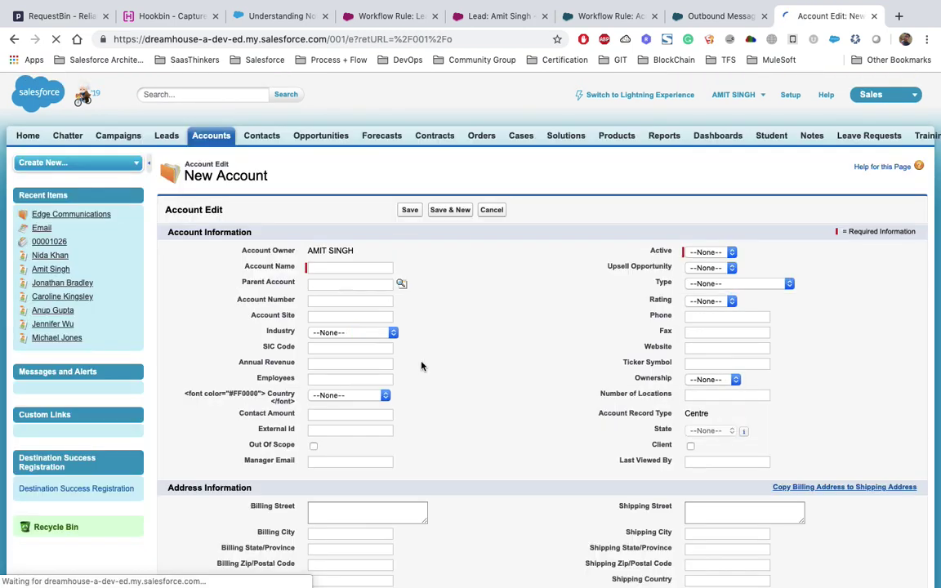
pyautogui.click(353, 268)
pyautogui.click(359, 290)
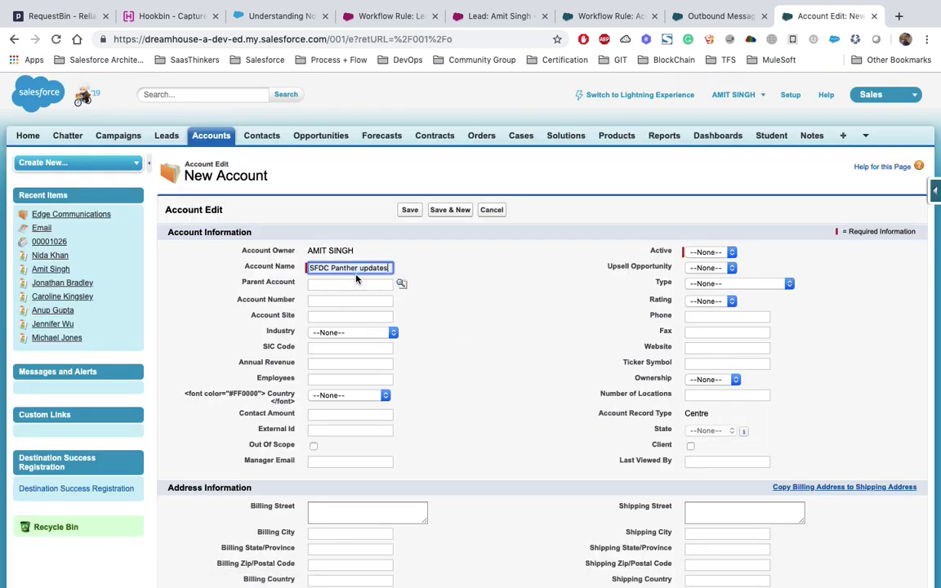
pyautogui.moveTo(358, 270); pyautogui.dragTo(426, 272)
pyautogui.write('Outboun')
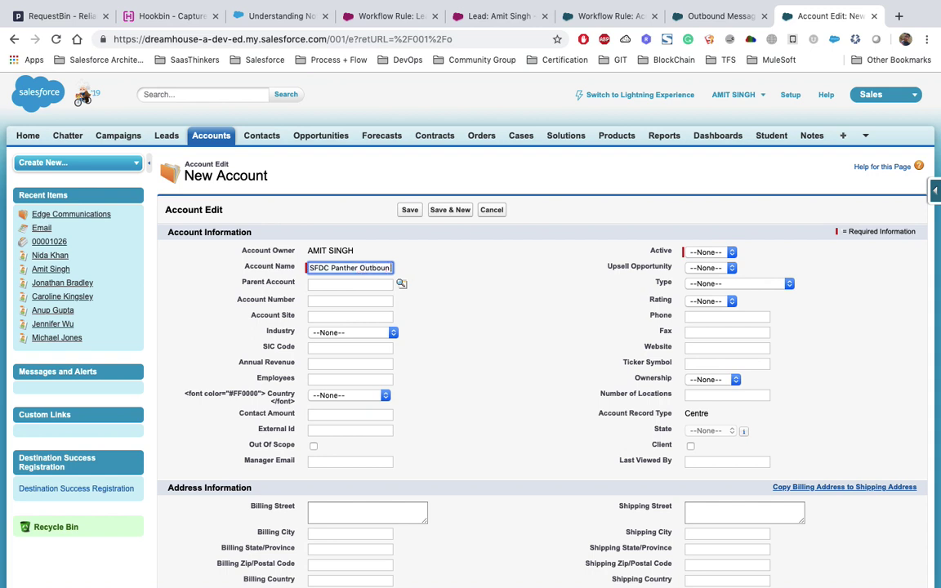
pyautogui.write('d Messafe')
pyautogui.press('BackSpace')
pyautogui.press('BackSpace')
pyautogui.write('ge')
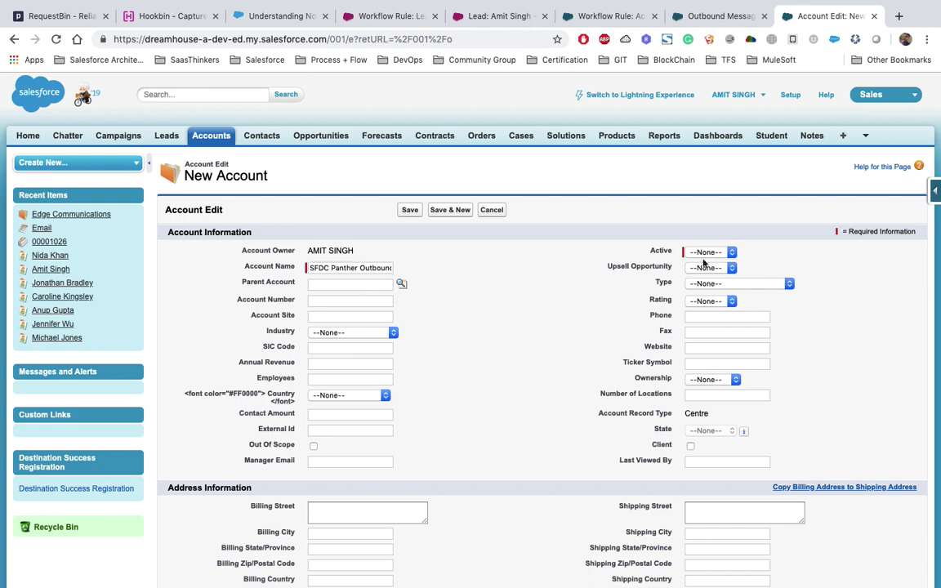
pyautogui.click(709, 252)
pyautogui.press('Return')
# Fill the billing address, copy it to shipping, and set SLA Platinum expiring 5/7/2019, serial rtrt.
pyautogui.scroll(-5, 523, 343)
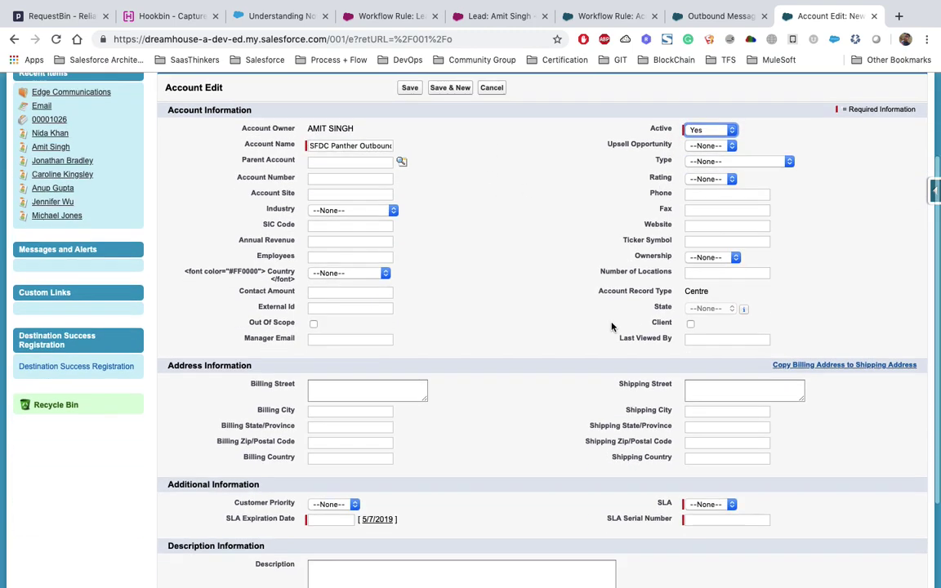
pyautogui.click(408, 352)
pyautogui.click(355, 302)
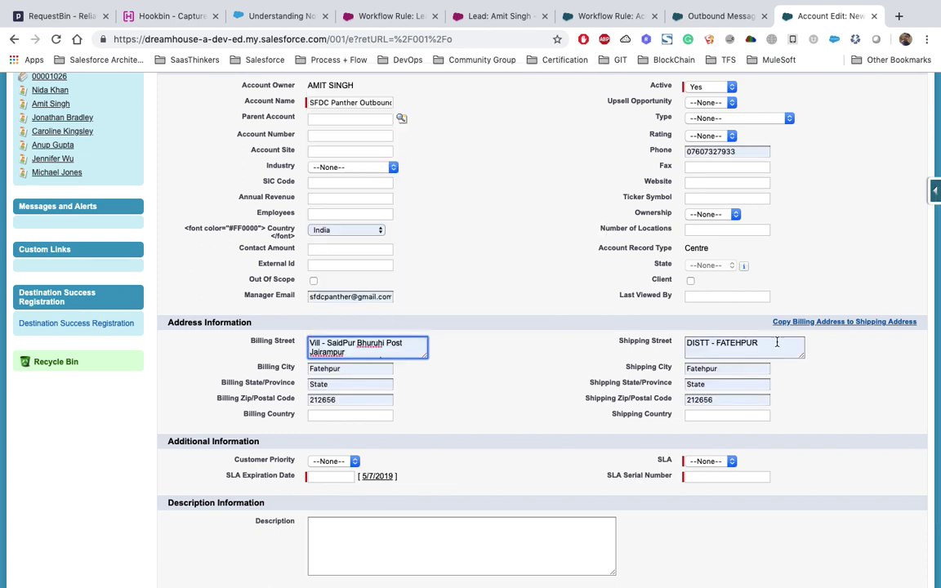
pyautogui.click(844, 322)
pyautogui.scroll(-2, 401, 387)
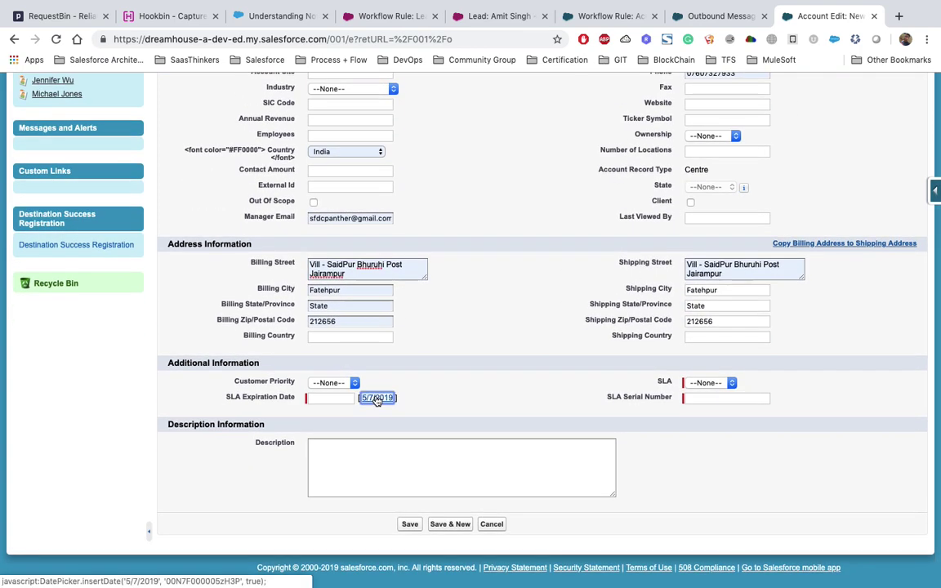
pyautogui.click(377, 397)
pyautogui.click(702, 382)
pyautogui.click(706, 414)
pyautogui.click(707, 399)
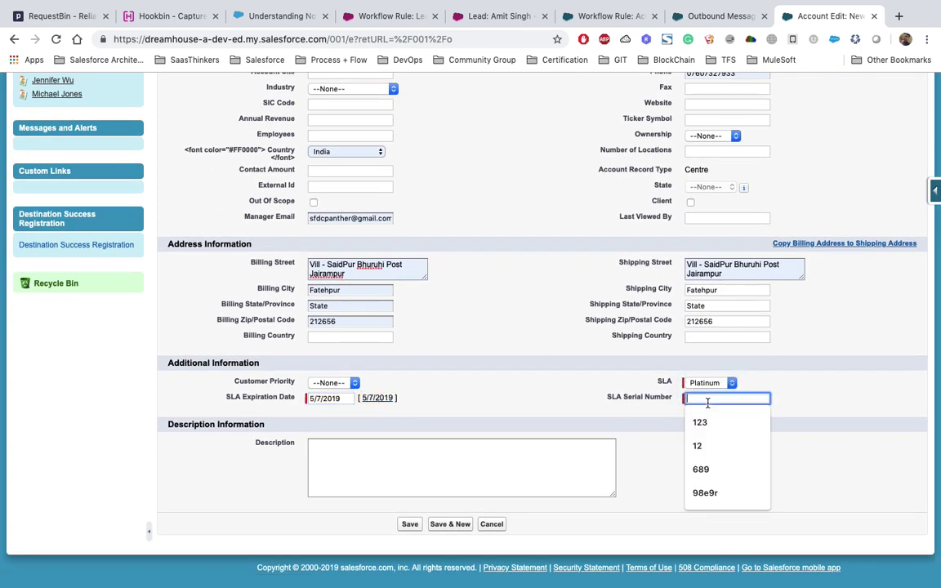
pyautogui.write('rtrtr')
pyautogui.click(479, 369)
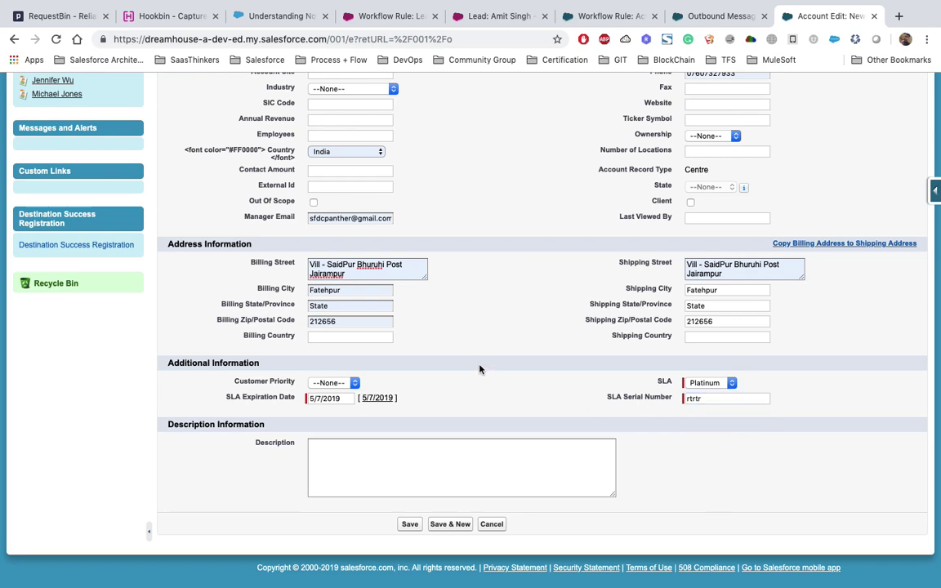
# Set Upsell Opportunity Yes, Type Customer - Channel, Rating Cold and Industry Chemicals.
pyautogui.scroll(3, 479, 369)
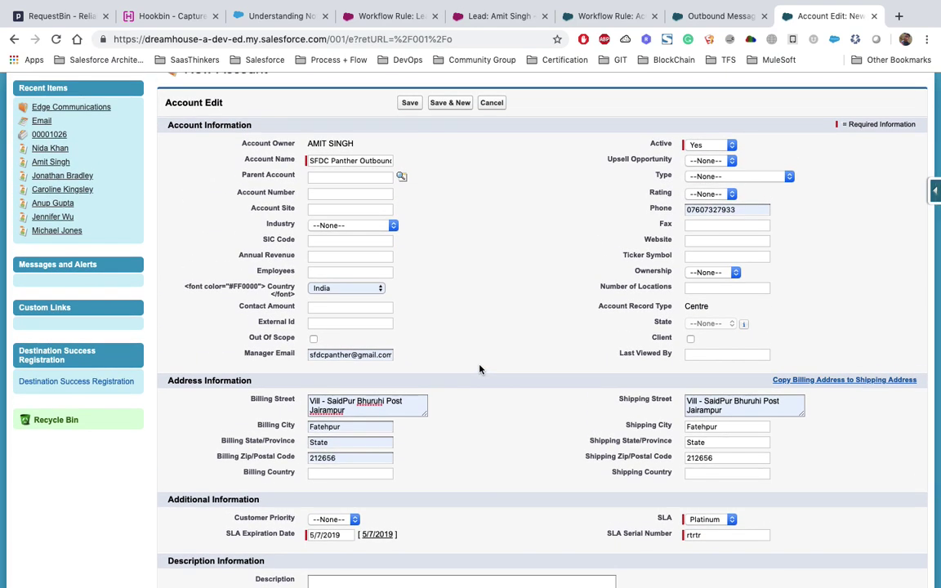
pyautogui.click(707, 162)
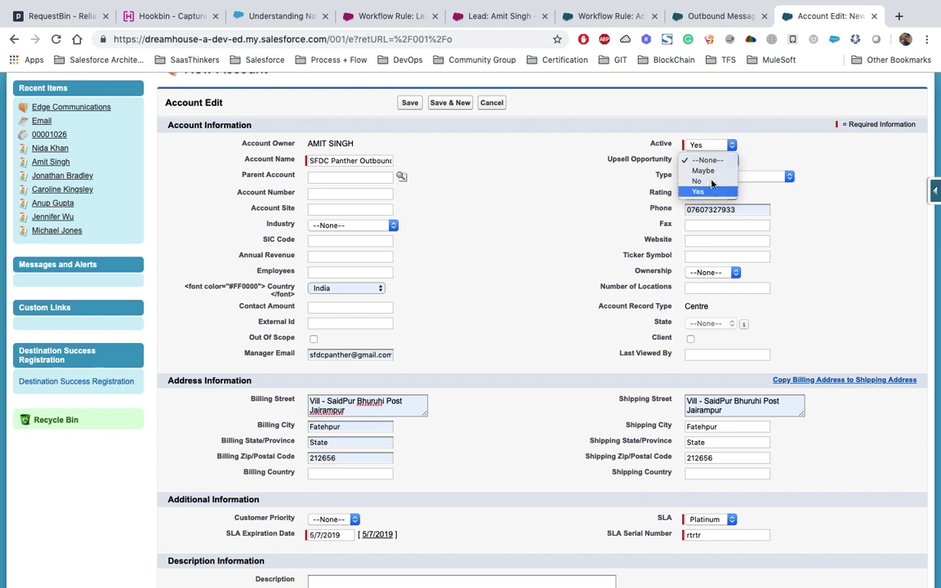
pyautogui.click(697, 191)
pyautogui.click(719, 177)
pyautogui.click(720, 206)
pyautogui.click(722, 193)
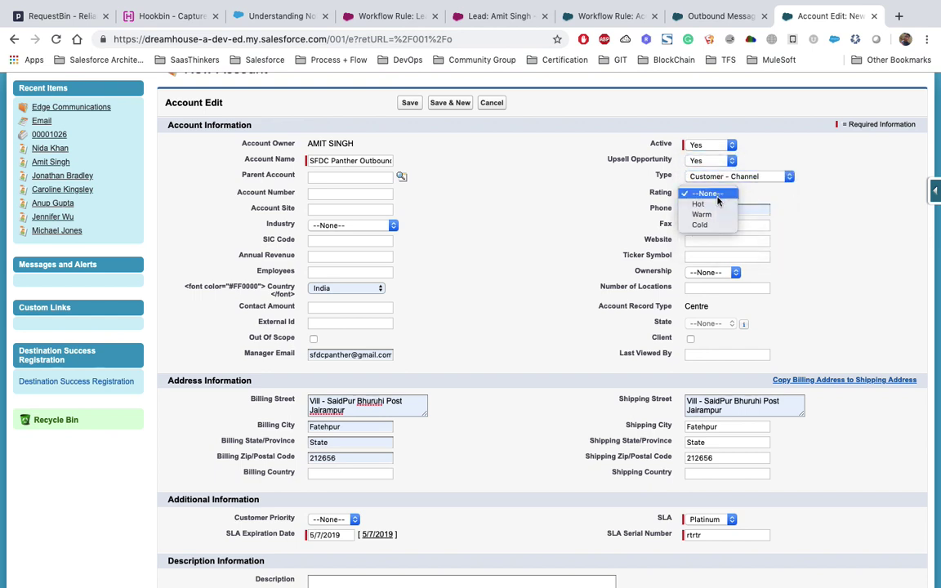
pyautogui.click(722, 223)
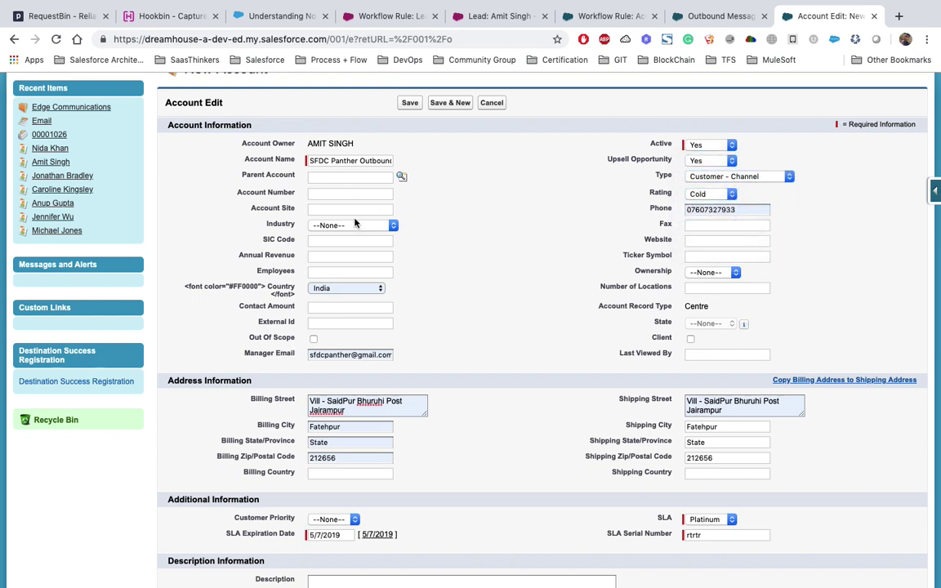
pyautogui.click(355, 224)
pyautogui.click(343, 278)
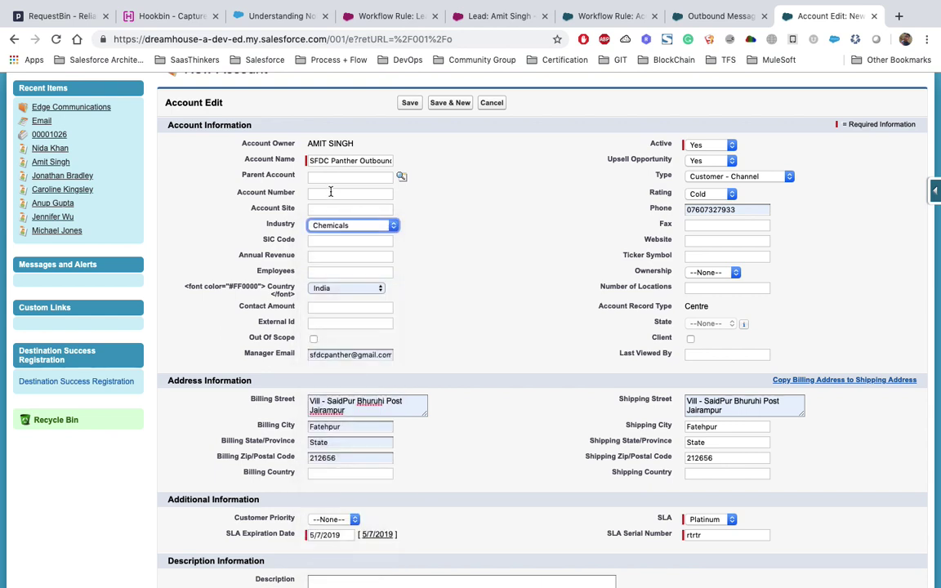
# Fill the Account Number, Annual Revenue 98847484 and 100 employees.
pyautogui.click(331, 193)
pyautogui.click(330, 217)
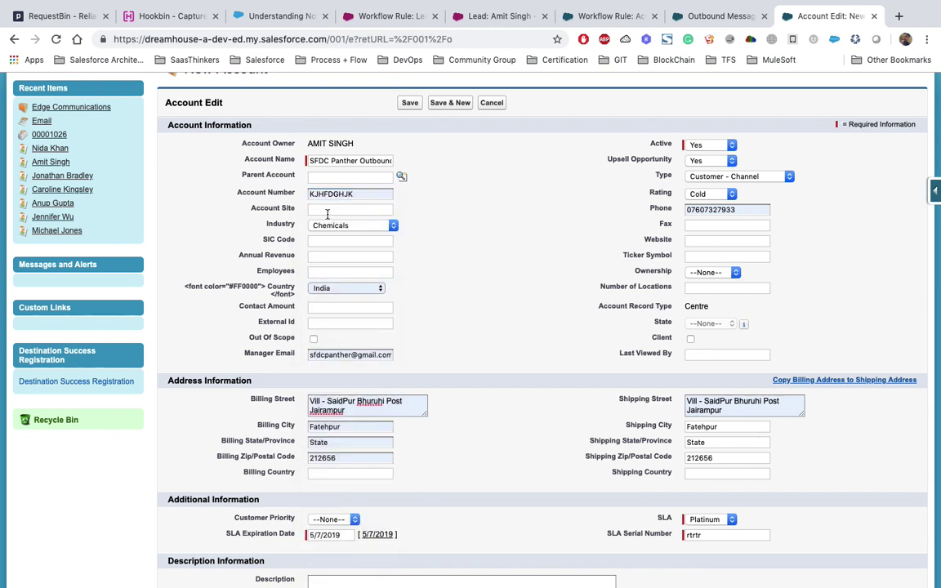
pyautogui.click(327, 212)
pyautogui.click(331, 255)
pyautogui.click(331, 280)
pyautogui.click(329, 272)
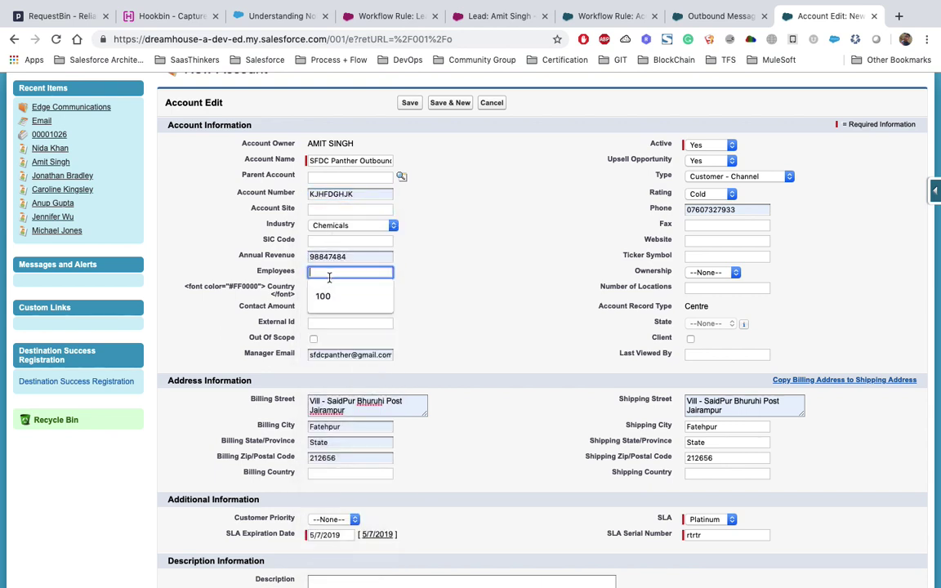
pyautogui.click(322, 296)
pyautogui.scroll(2, 437, 271)
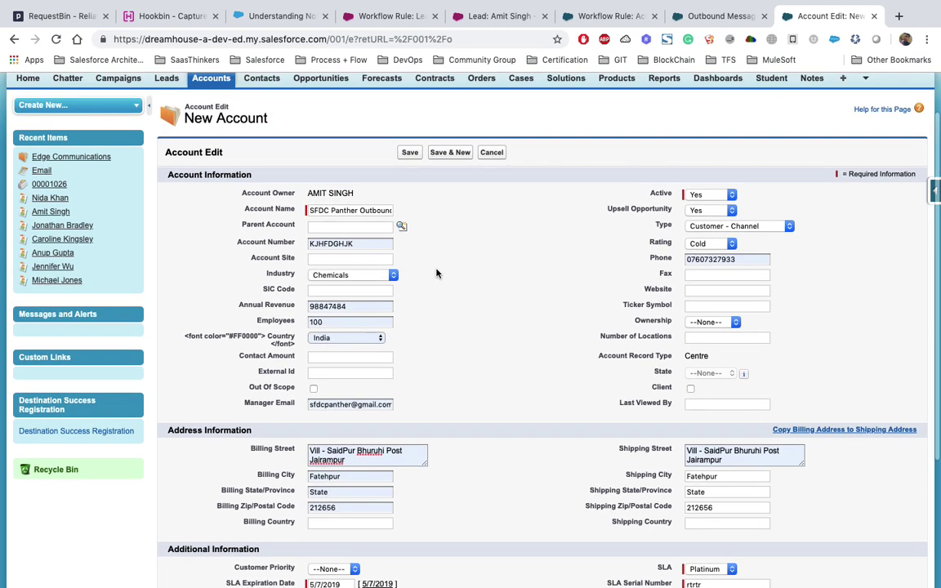
# Save the account and reload the outbound message delivery queue to see it queued.
pyautogui.click(405, 155)
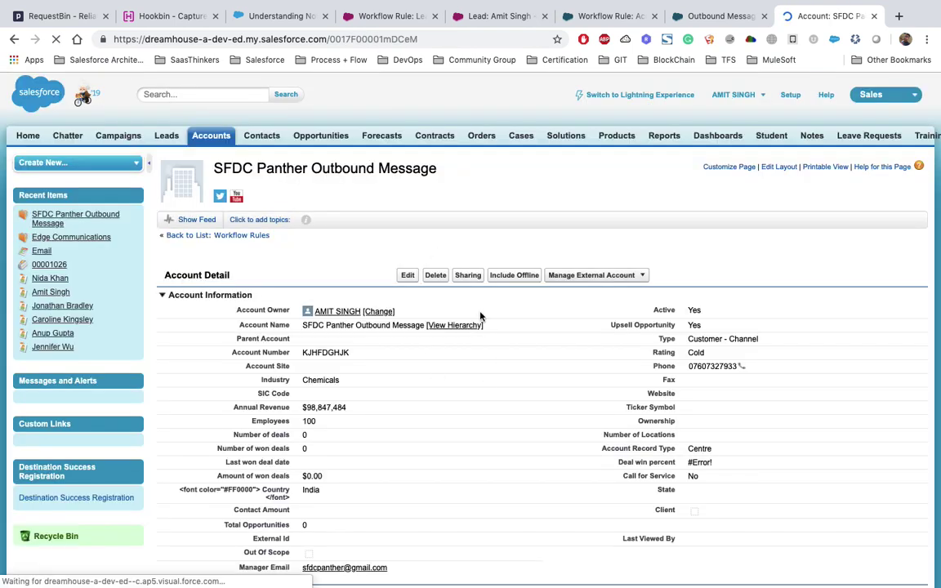
pyautogui.click(710, 17)
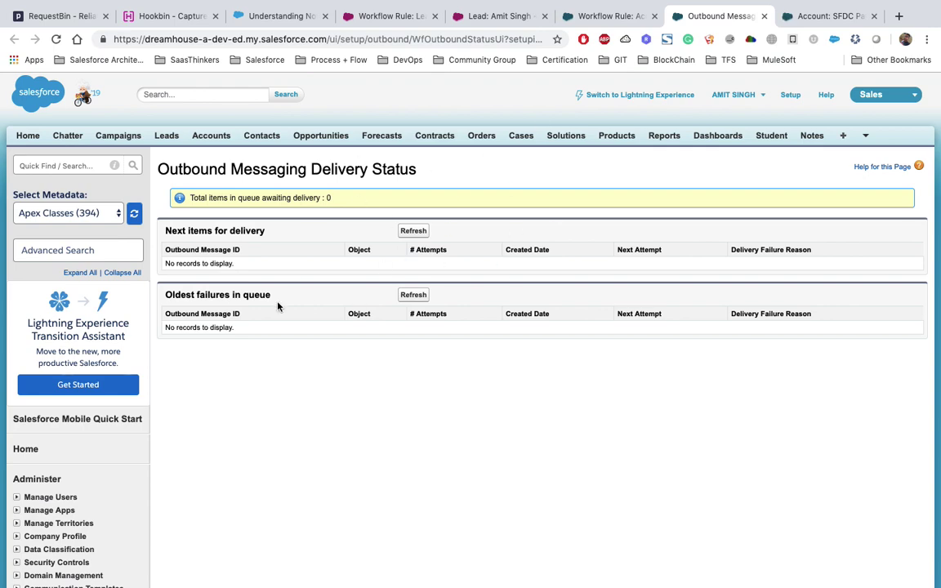
pyautogui.click(57, 40)
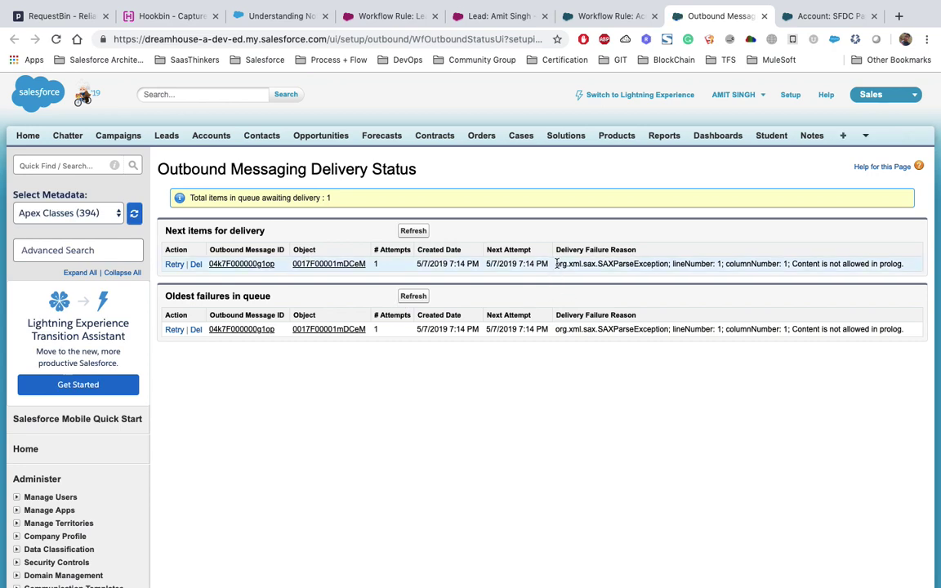
# Review the queued message's SAXParseException failure reason, then bring up Hookbin.
pyautogui.moveTo(555, 264); pyautogui.dragTo(904, 267)
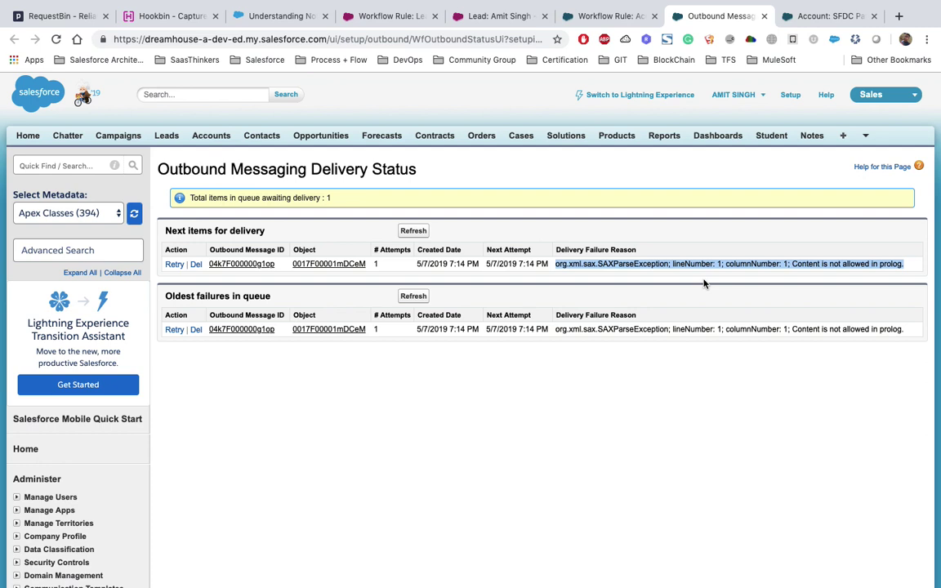
pyautogui.doubleClick(198, 197)
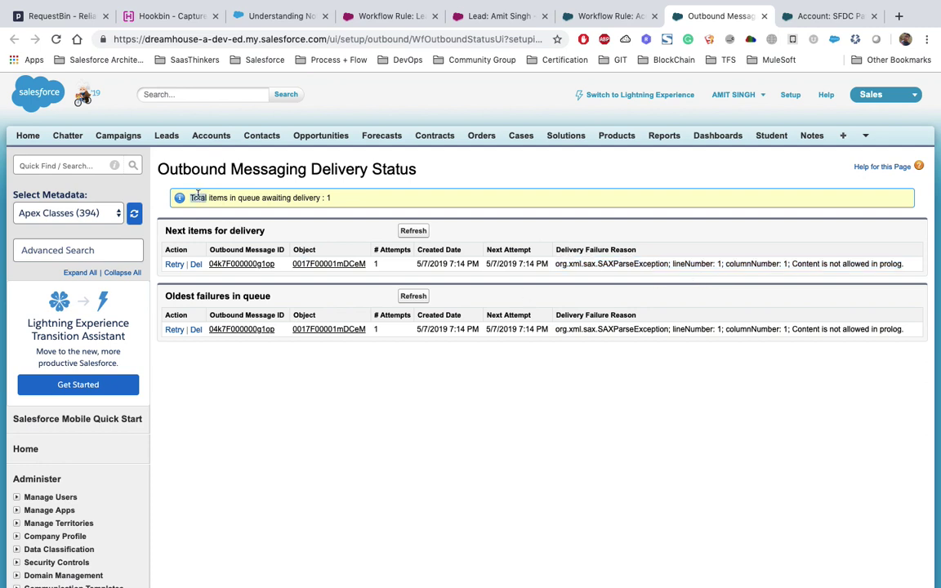
pyautogui.click(167, 15)
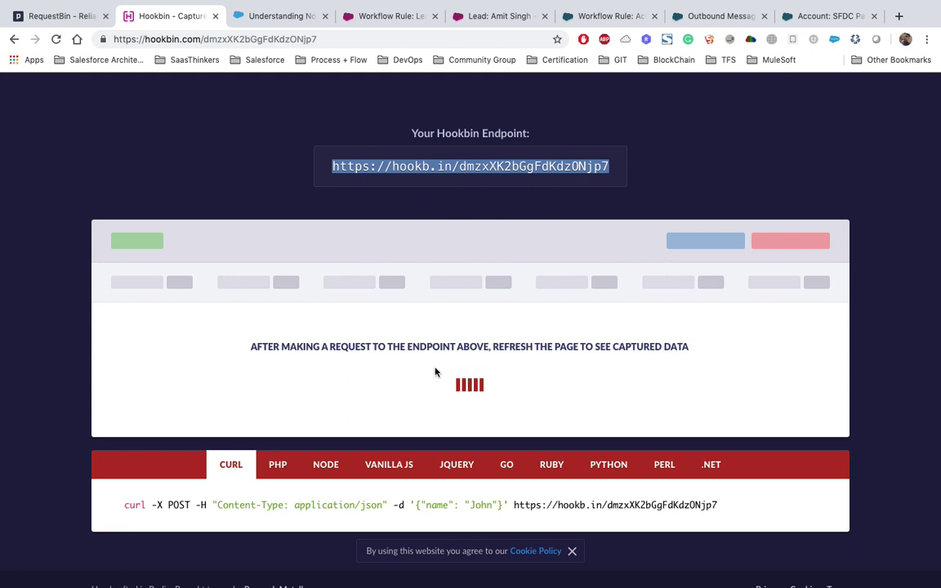
# Reload Hookbin and scroll to the captured POST request from Salesforce.
pyautogui.scroll(3, 435, 372)
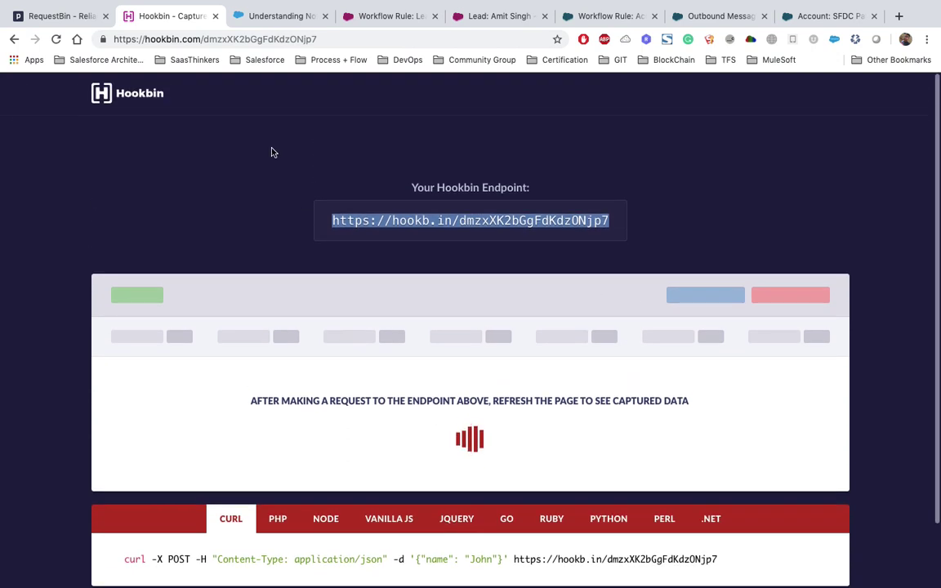
pyautogui.click(185, 39)
pyautogui.press('Return')
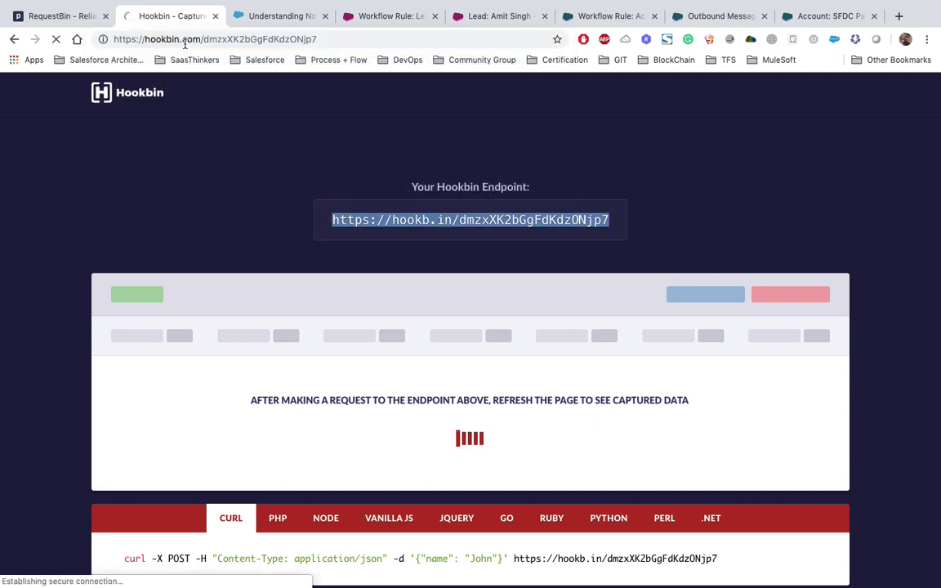
pyautogui.scroll(-3, 294, 241)
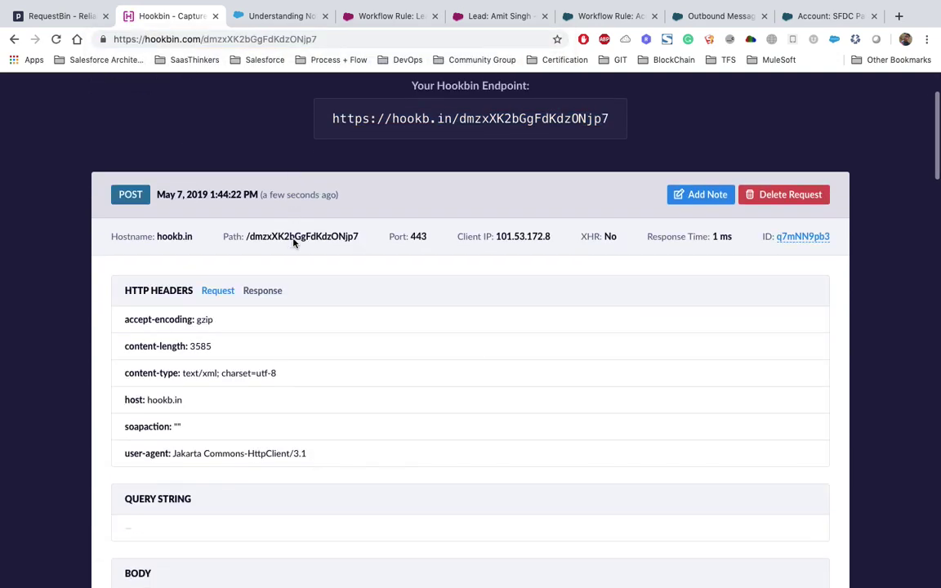
pyautogui.scroll(-2, 282, 403)
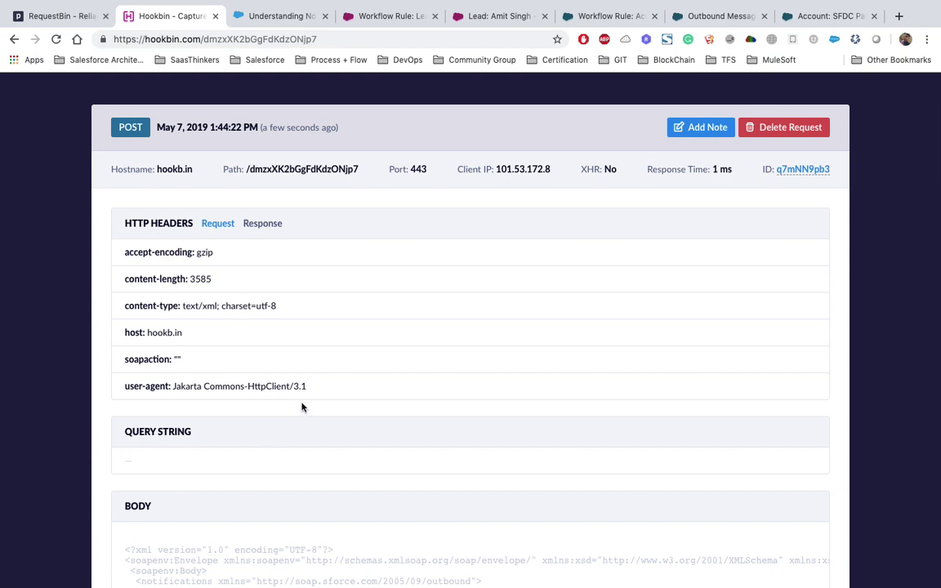
pyautogui.scroll(1, 236, 218)
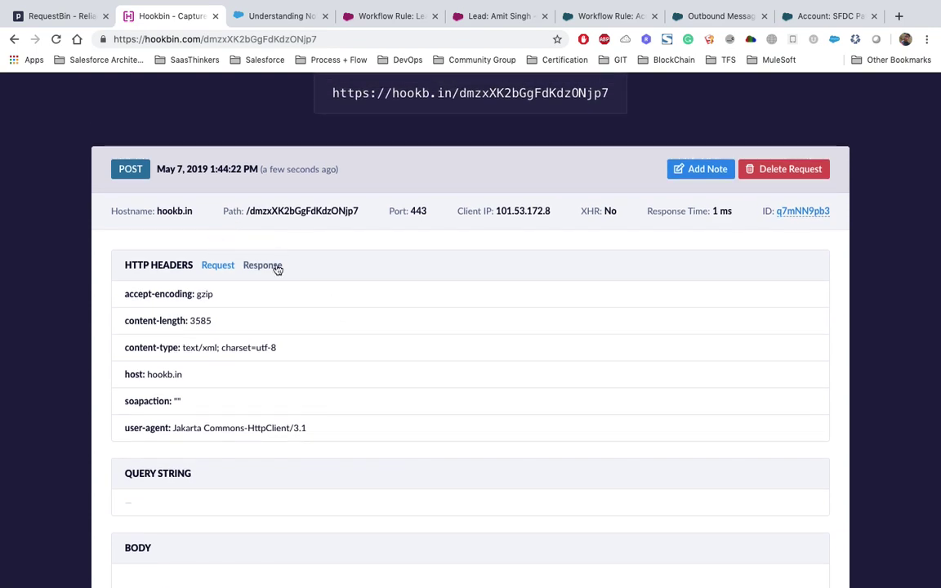
pyautogui.scroll(-5, 278, 270)
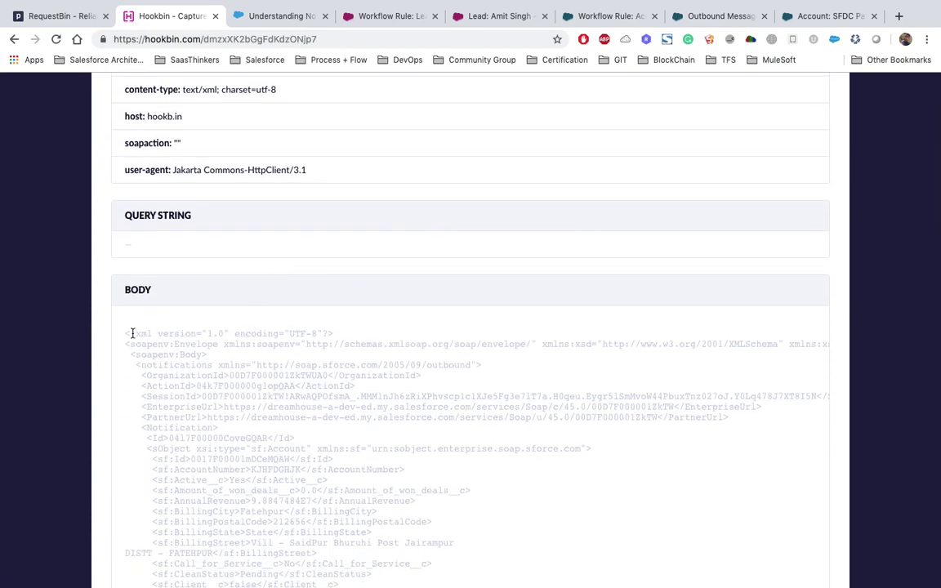
# Select the request's full SOAP XML body and open Spotlight search.
pyautogui.moveTo(151, 343); pyautogui.dragTo(198, 344)
pyautogui.scroll(-4, 221, 381)
pyautogui.moveTo(126, 130); pyautogui.dragTo(263, 200)
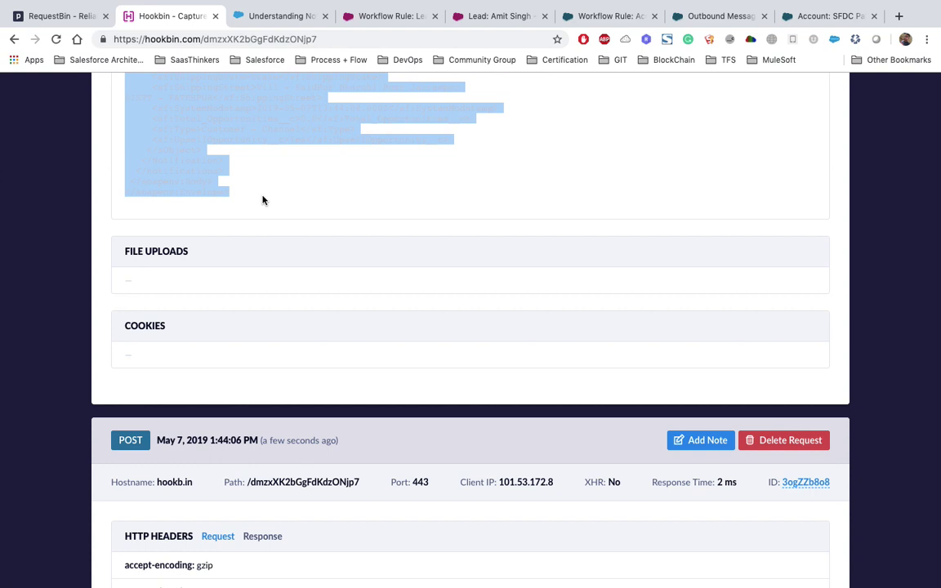
pyautogui.press('super+space')
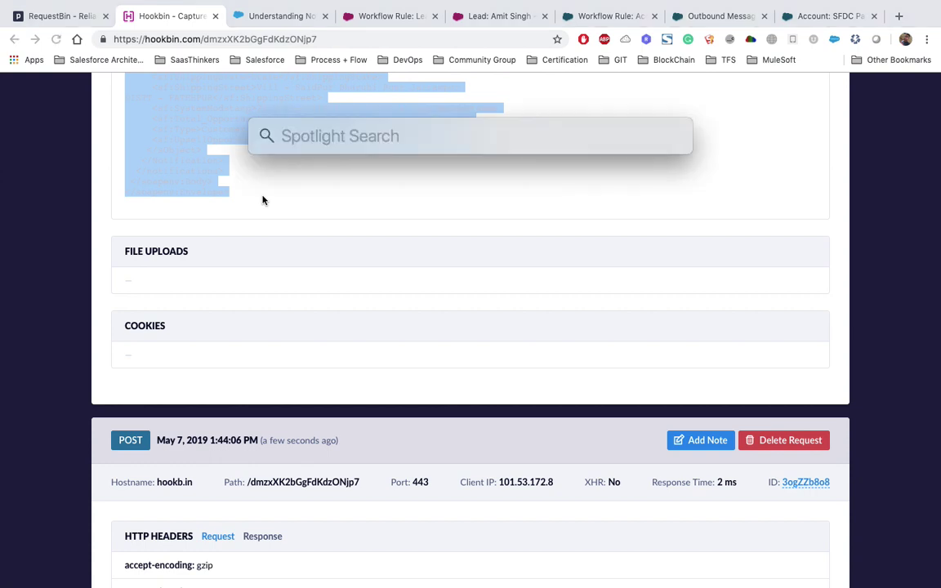
# Launch Pages, paste the copied SOAP XML, and make all the text black.
pyautogui.write('page')
pyautogui.press('Return')
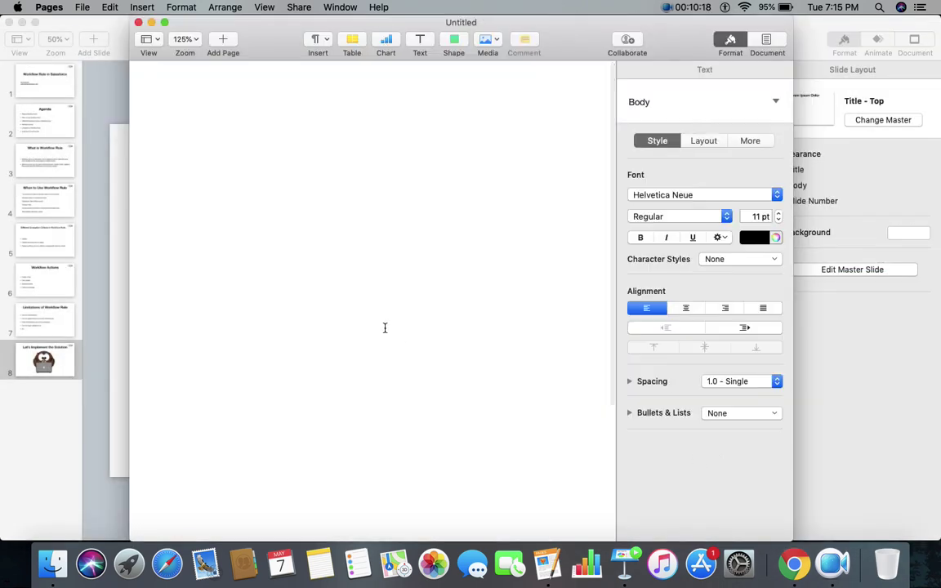
pyautogui.press('cmd+v')
pyautogui.scroll(15, 347, 294)
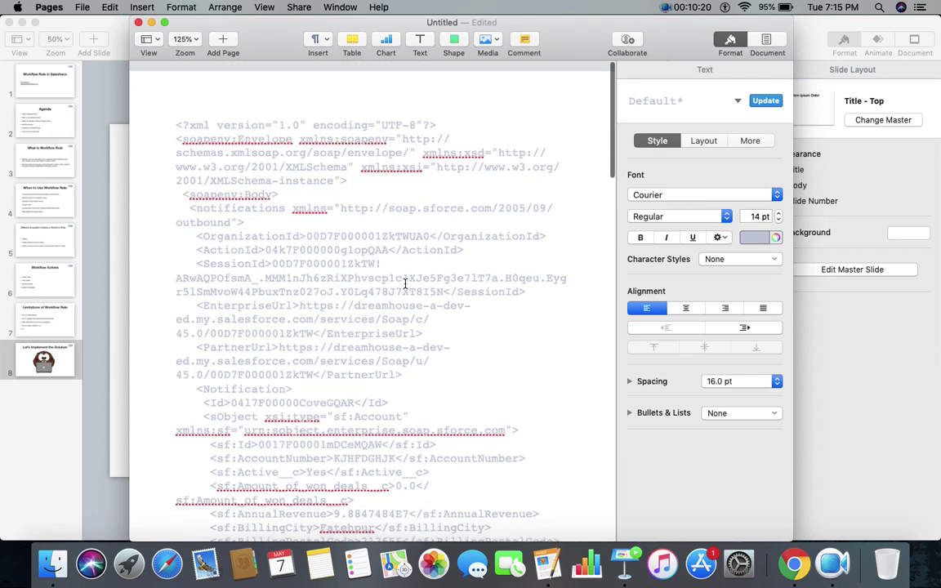
pyautogui.press('cmd+a')
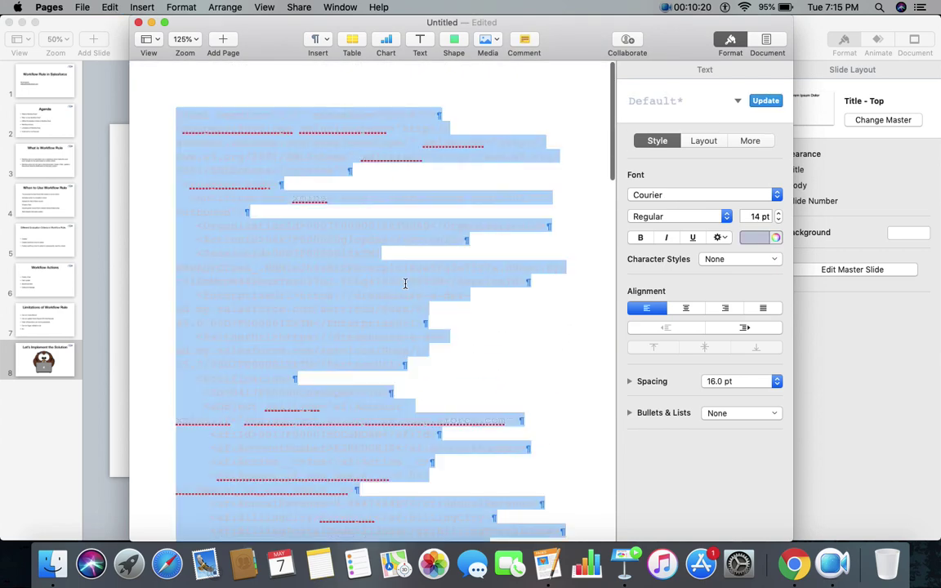
pyautogui.click(765, 237)
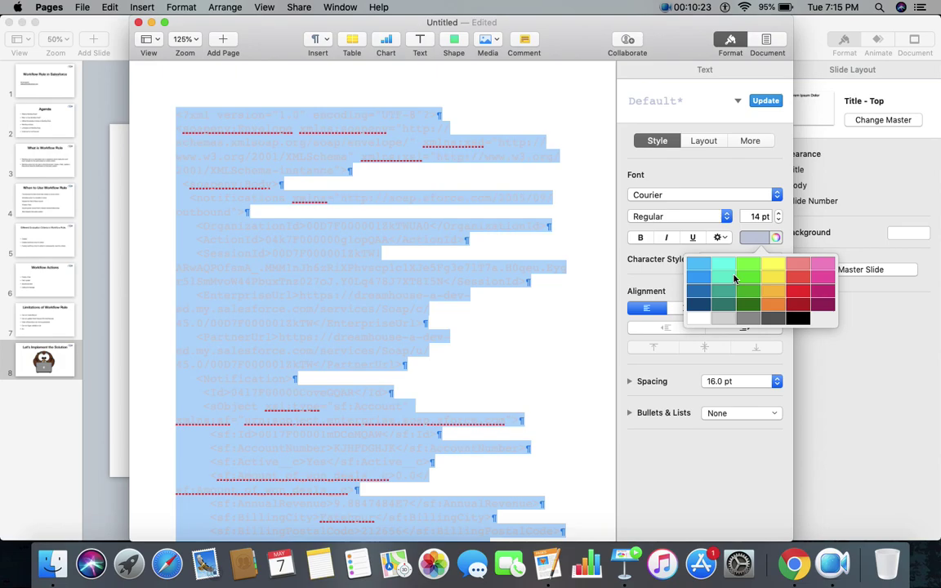
pyautogui.click(799, 320)
pyautogui.click(394, 268)
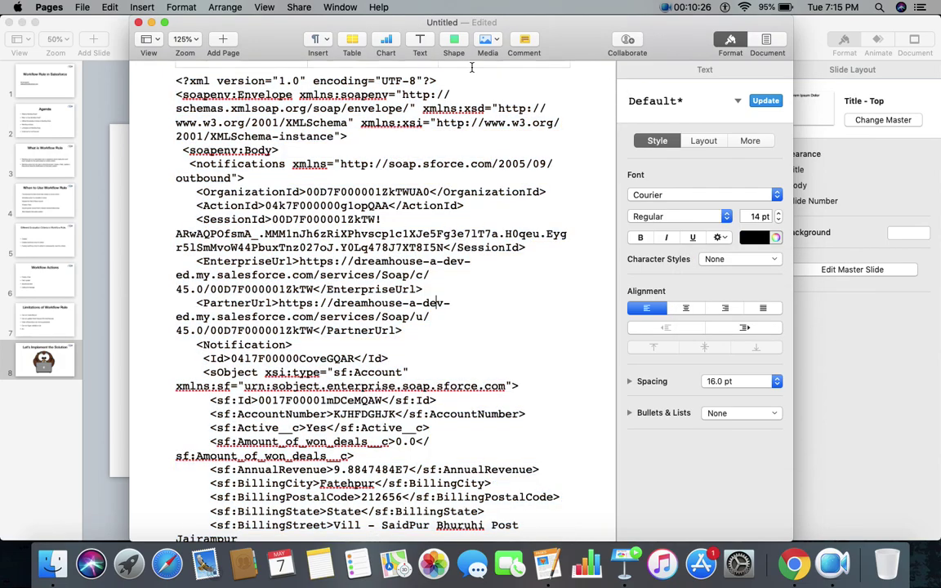
# Maximise Pages and point out the AccountNumber, Active__c, AnnualRevenue and BillingCity fields.
pyautogui.click(165, 22)
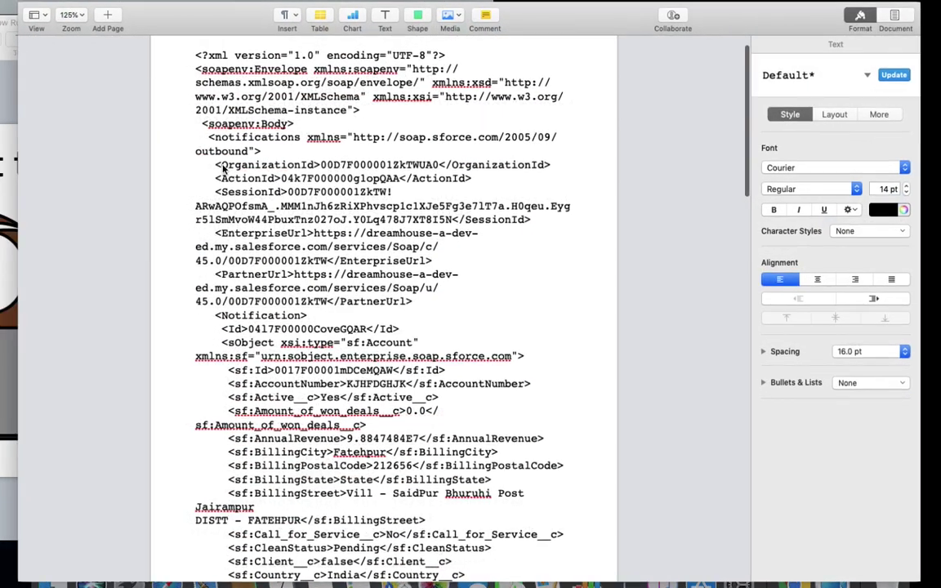
pyautogui.scroll(-1, 365, 257)
pyautogui.scroll(-3, 365, 254)
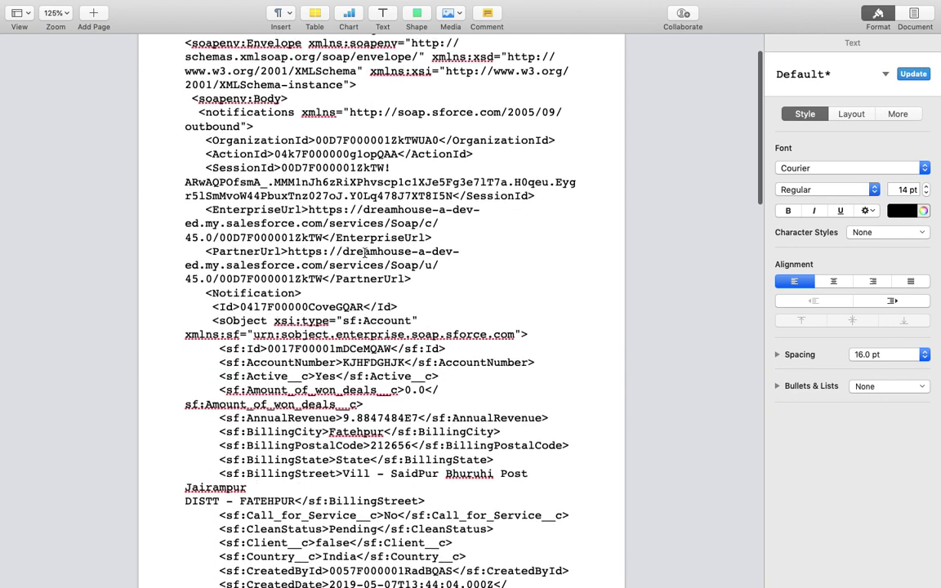
pyautogui.doubleClick(285, 333)
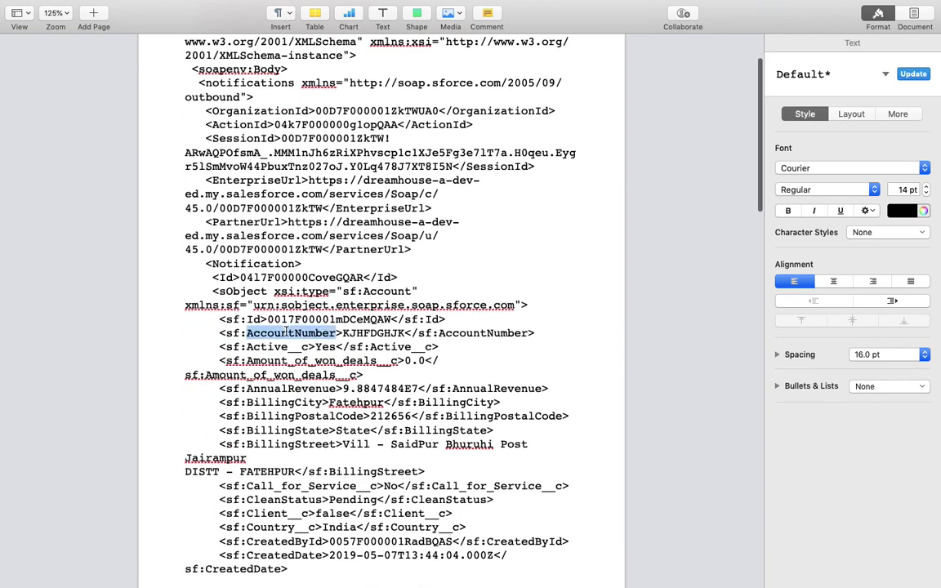
pyautogui.doubleClick(270, 345)
pyautogui.scroll(-3, 320, 346)
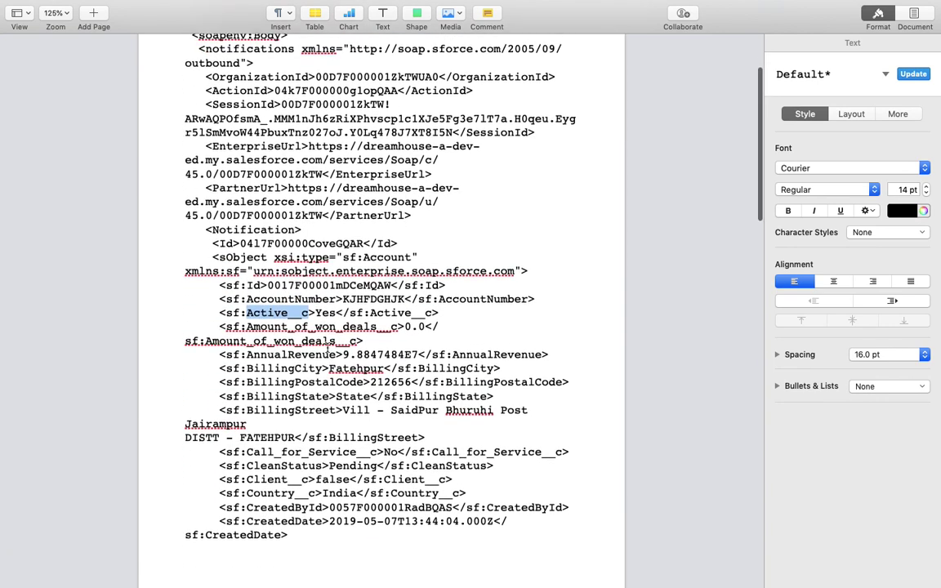
pyautogui.doubleClick(290, 347)
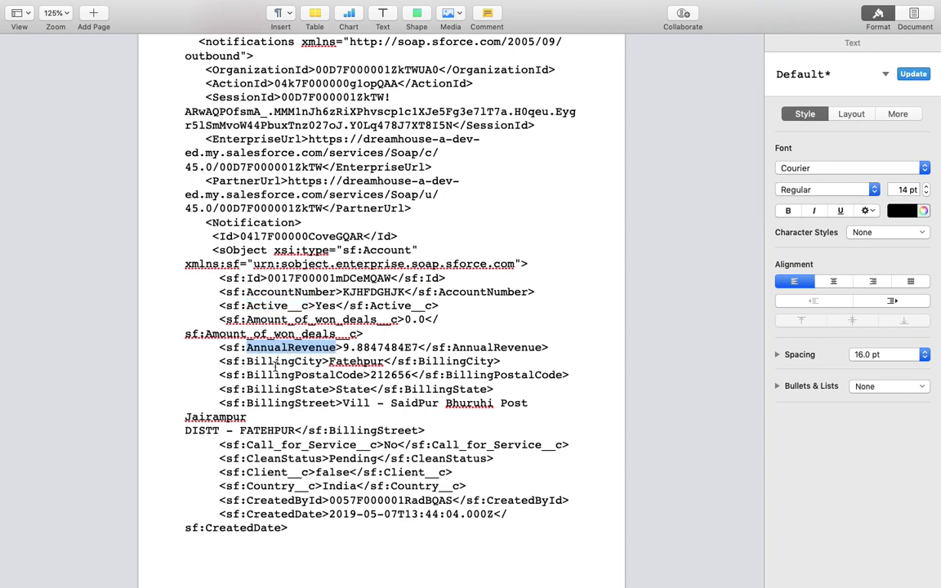
pyautogui.doubleClick(276, 361)
# Highlight the SessionId, OrganizationId, notification Id and the sObject's Account xsi:type.
pyautogui.scroll(9, 275, 365)
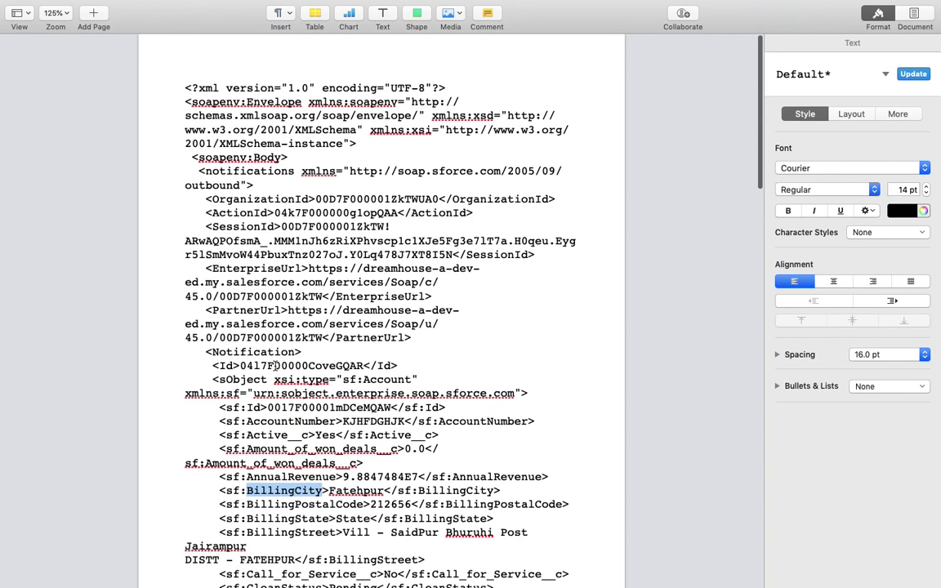
pyautogui.doubleClick(272, 226)
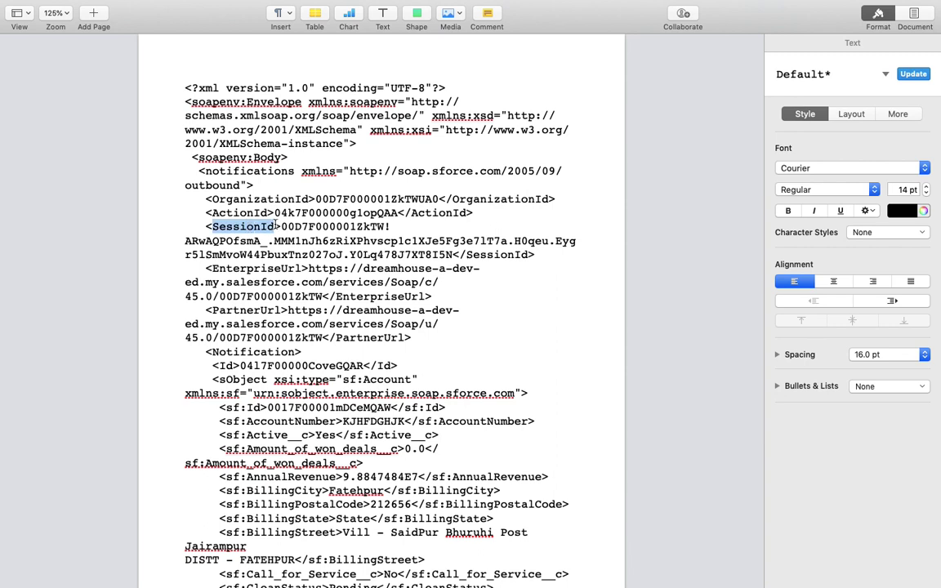
pyautogui.moveTo(282, 226); pyautogui.dragTo(451, 254)
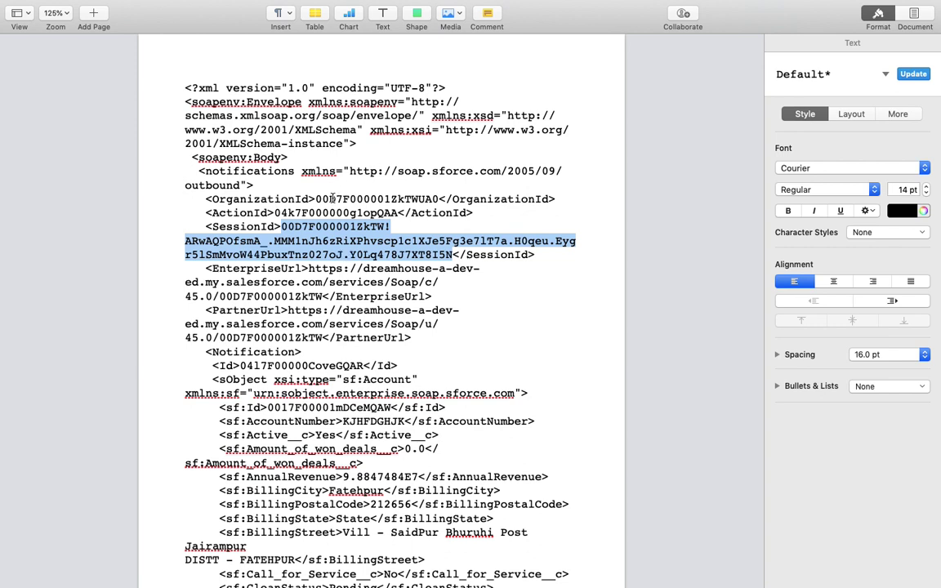
pyautogui.doubleClick(332, 199)
pyautogui.scroll(-3, 326, 248)
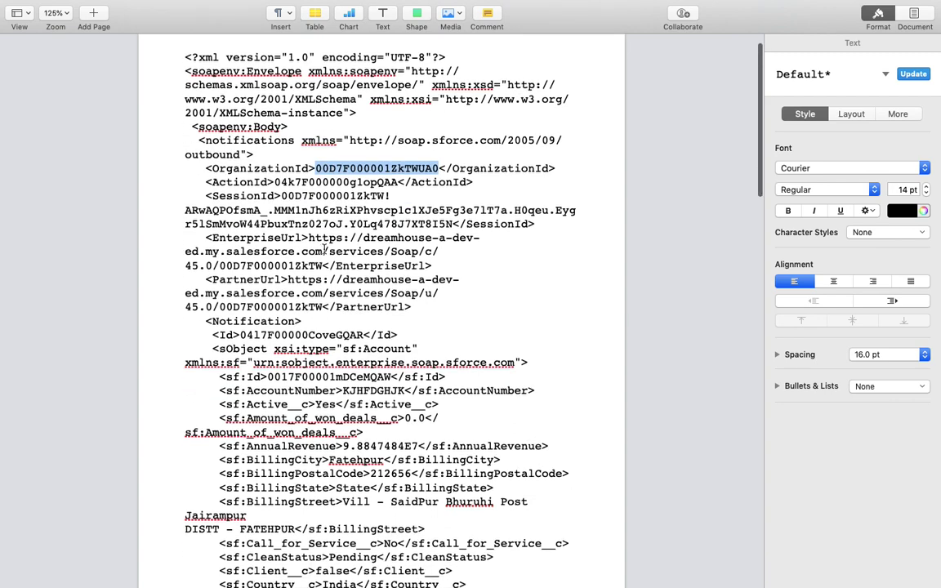
pyautogui.doubleClick(253, 309)
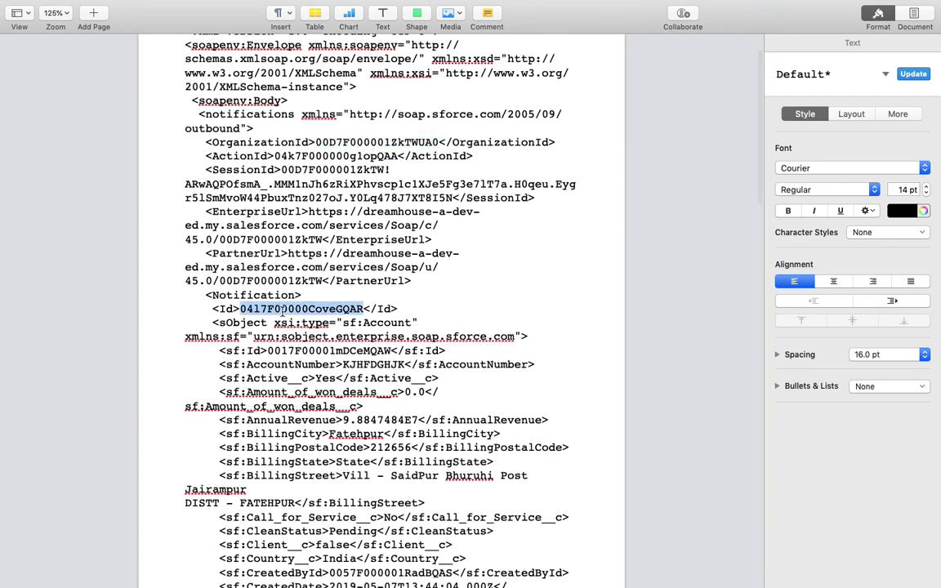
pyautogui.scroll(-2, 291, 311)
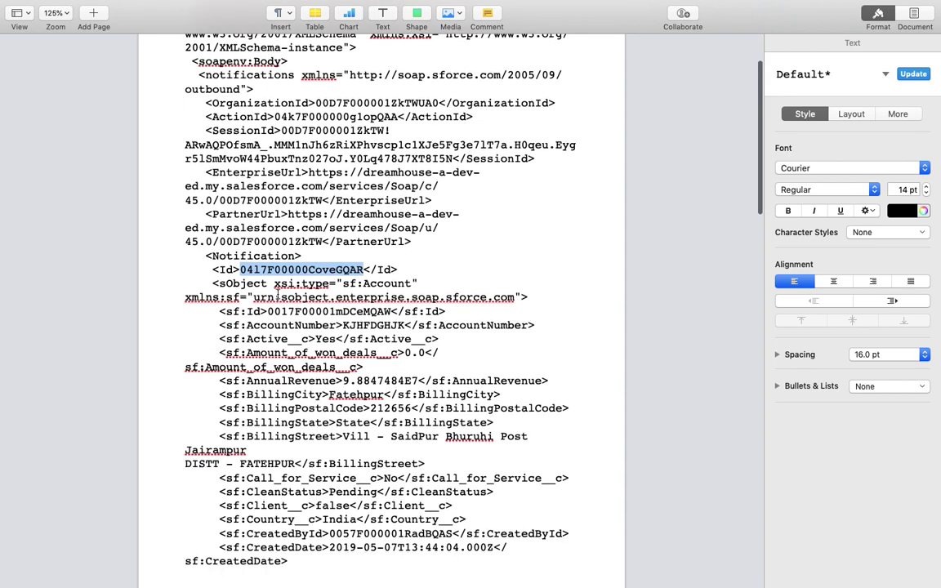
pyautogui.moveTo(274, 284); pyautogui.dragTo(411, 283)
pyautogui.doubleClick(380, 284)
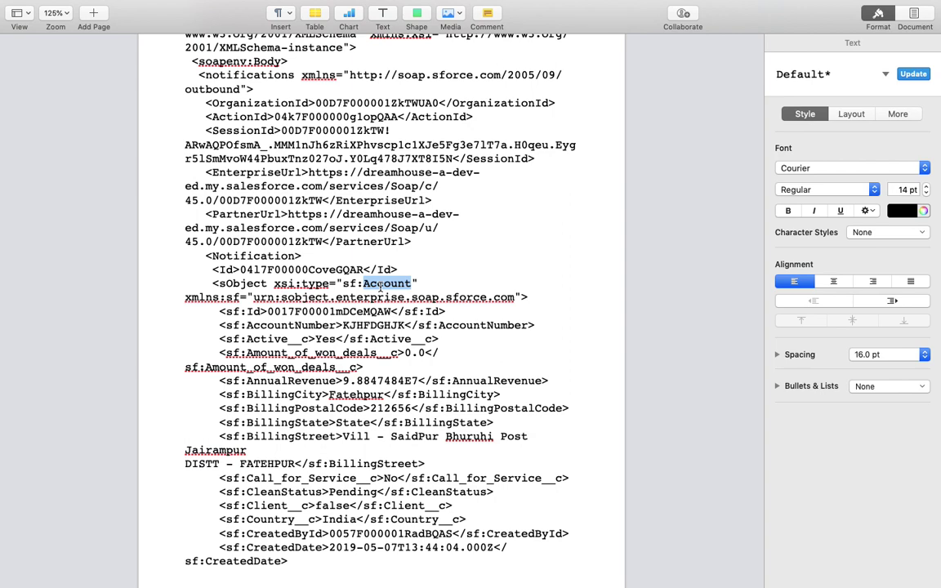
# Highlight the record's sf:Id, AccountNumber value, Active__c and AnnualRevenue fields.
pyautogui.scroll(-2, 360, 282)
pyautogui.doubleClick(302, 270)
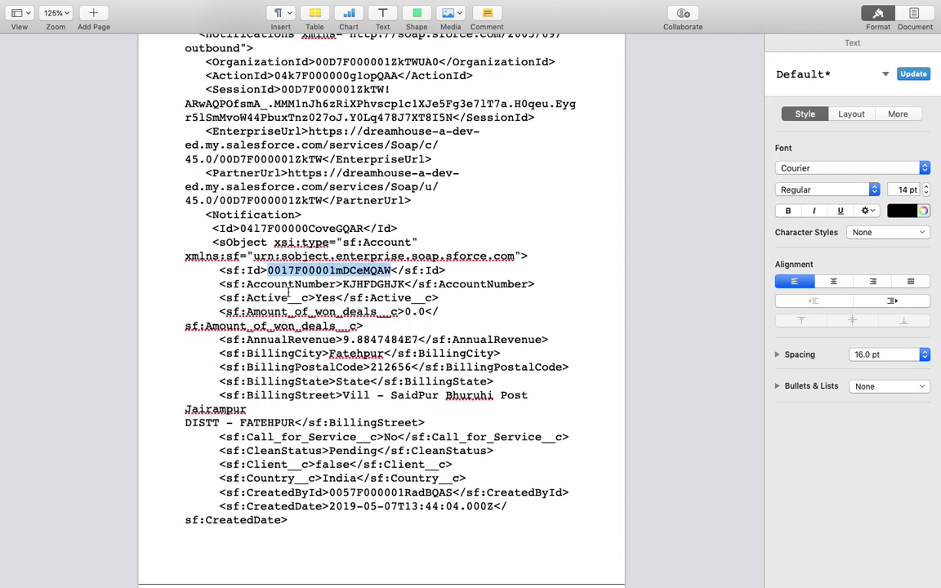
pyautogui.doubleClick(367, 284)
pyautogui.doubleClick(287, 297)
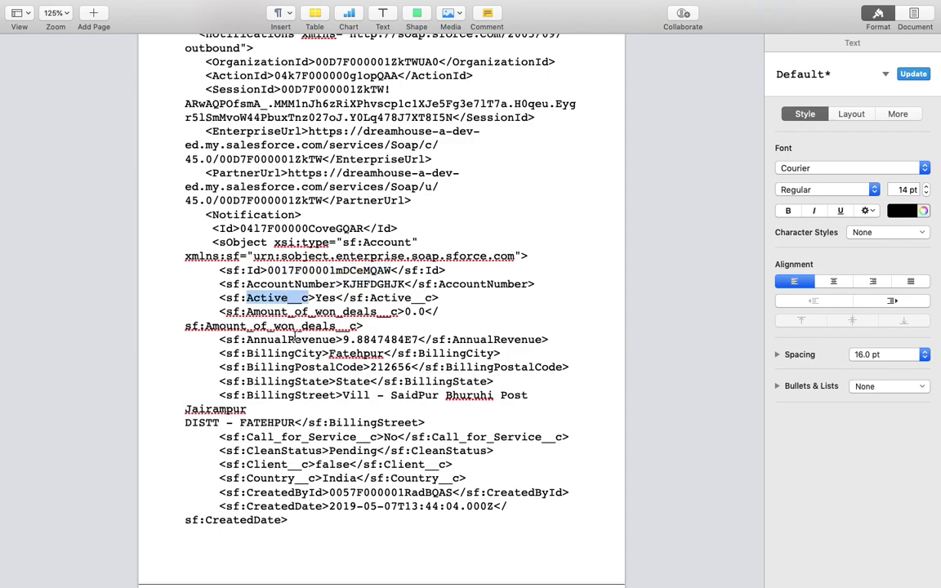
pyautogui.doubleClick(296, 338)
# Scroll through the rest of the payload and select the name 'SFDC Panther Outbound Message'.
pyautogui.scroll(-5, 294, 336)
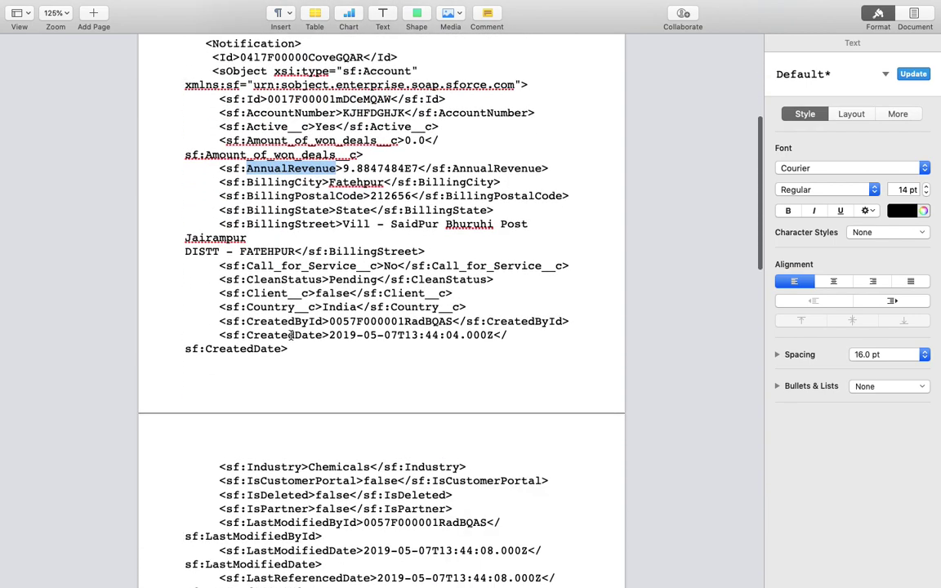
pyautogui.scroll(-3, 335, 389)
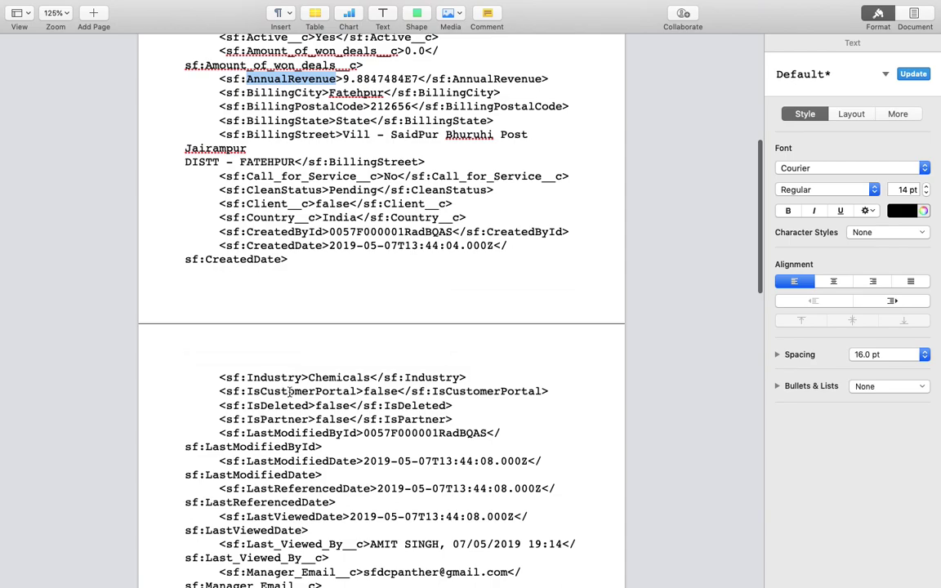
pyautogui.scroll(-15, 308, 437)
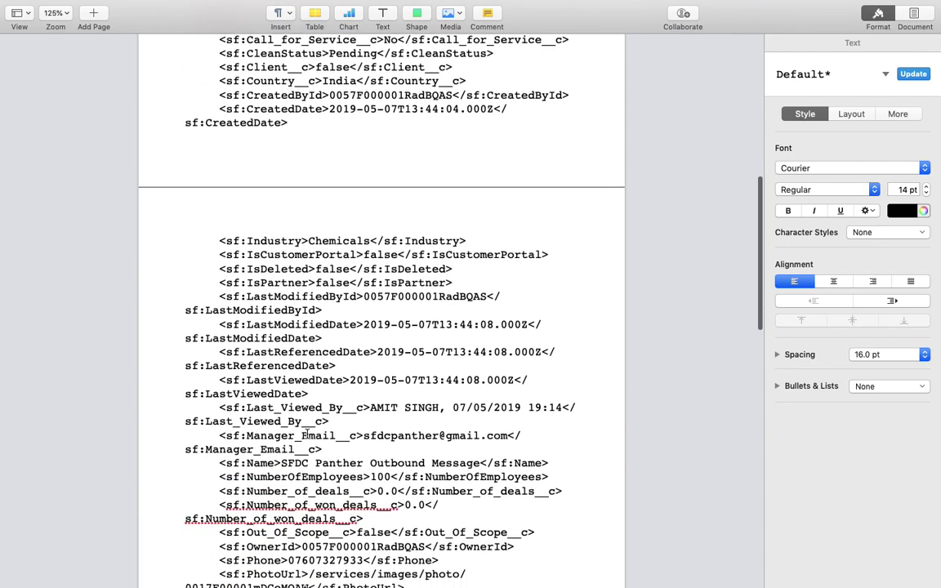
pyautogui.scroll(-8, 308, 433)
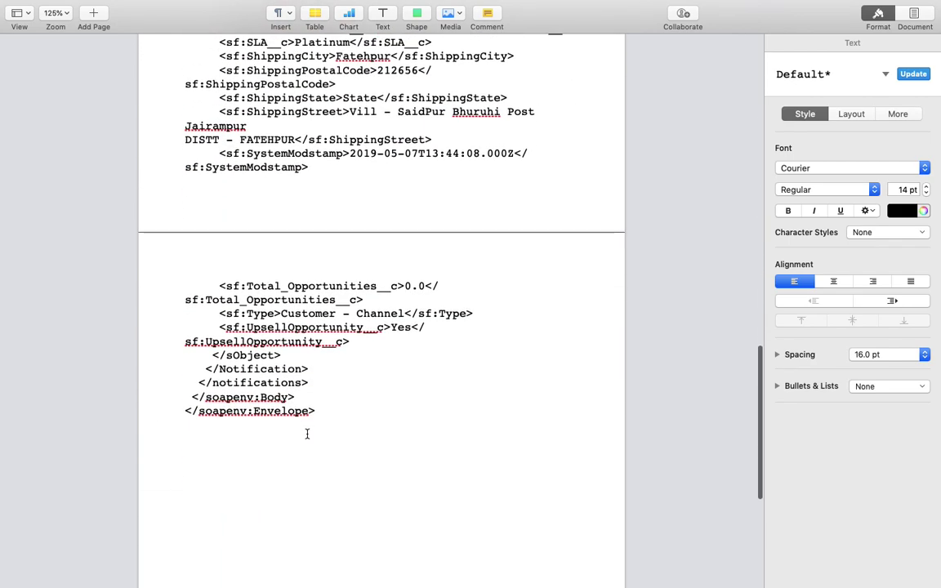
pyautogui.scroll(5, 338, 317)
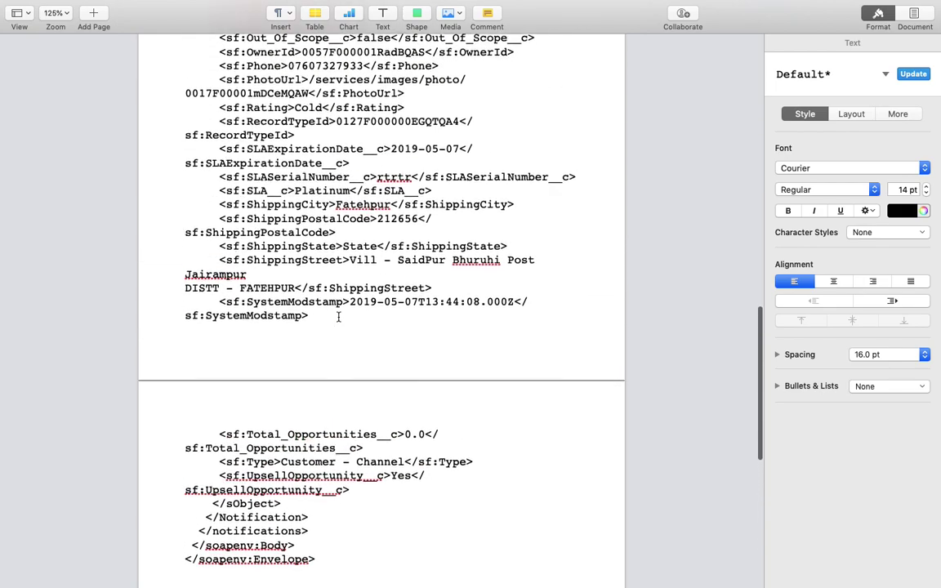
pyautogui.scroll(1, 355, 281)
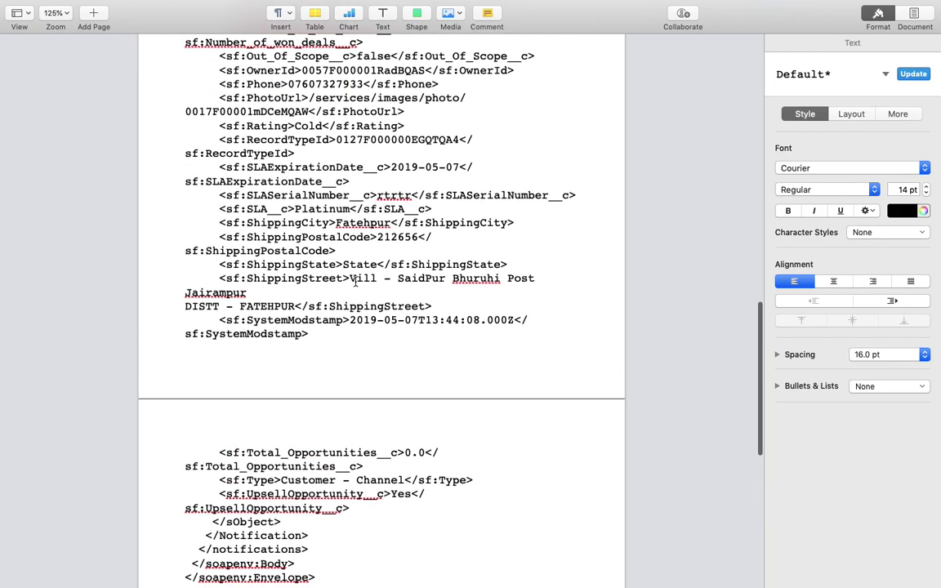
pyautogui.scroll(5, 356, 282)
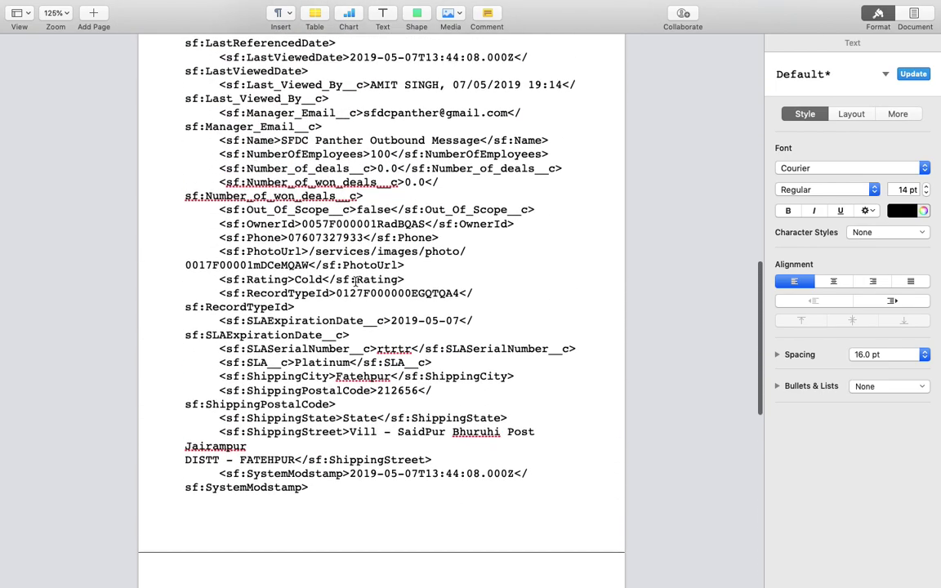
pyautogui.scroll(1, 355, 282)
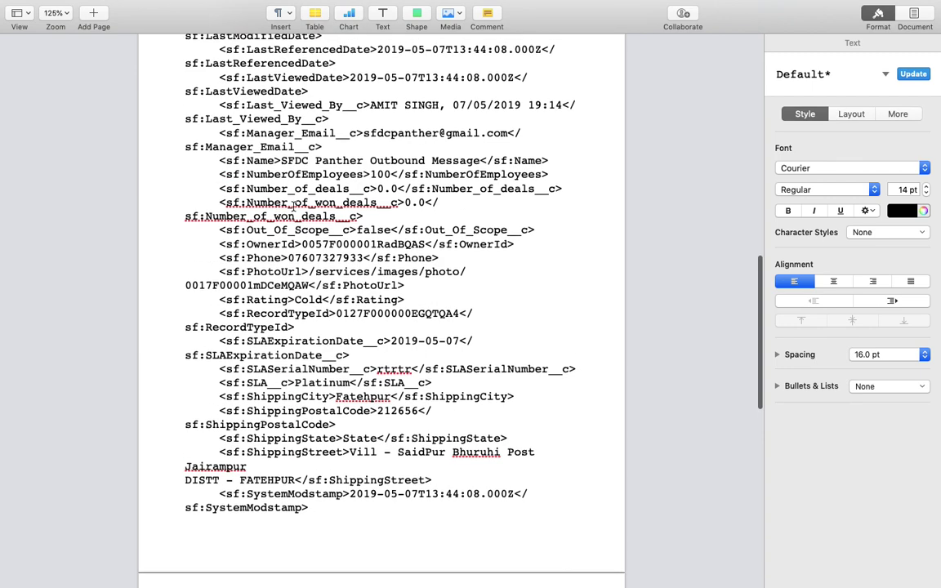
pyautogui.doubleClick(262, 161)
pyautogui.moveTo(282, 161); pyautogui.dragTo(484, 160)
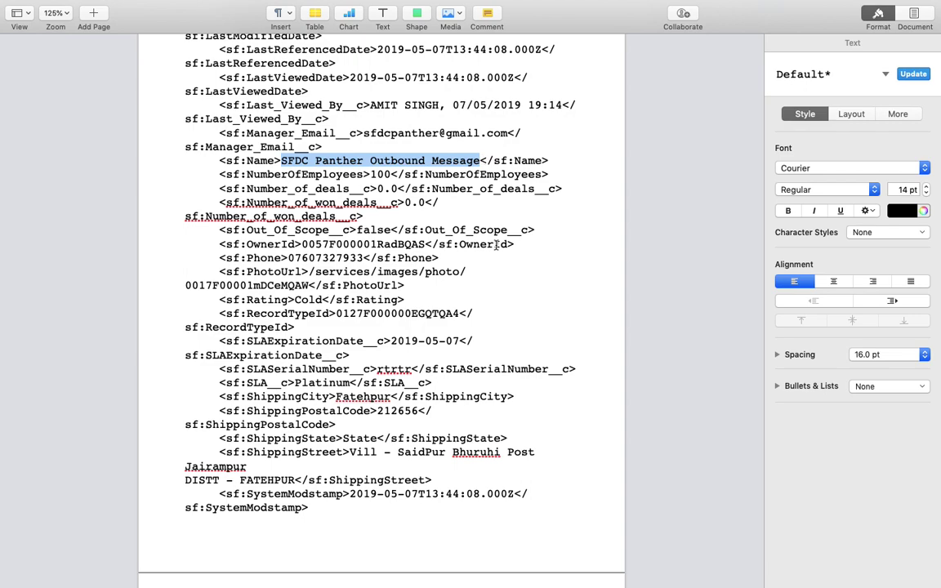
pyautogui.scroll(15, 496, 245)
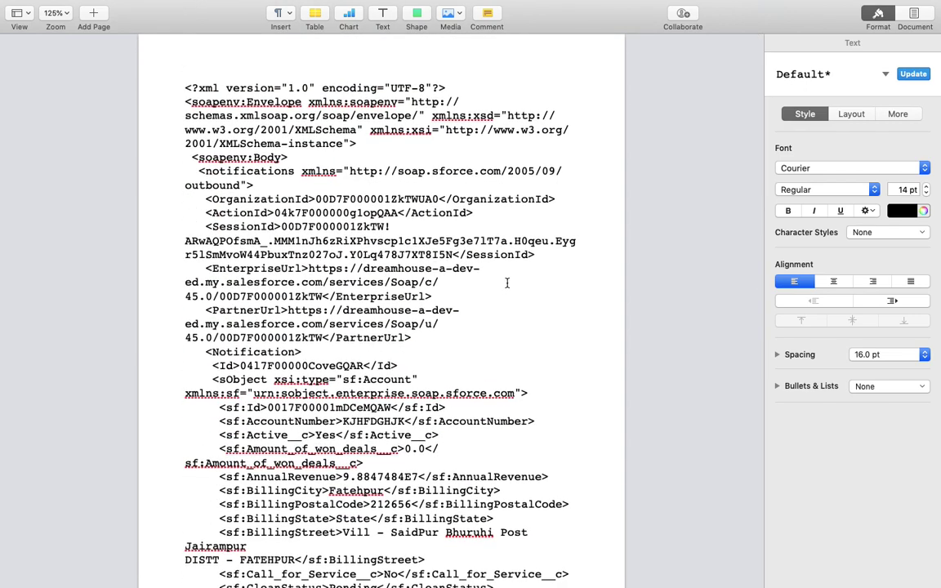
pyautogui.hotkey('ctrl', 'Left')
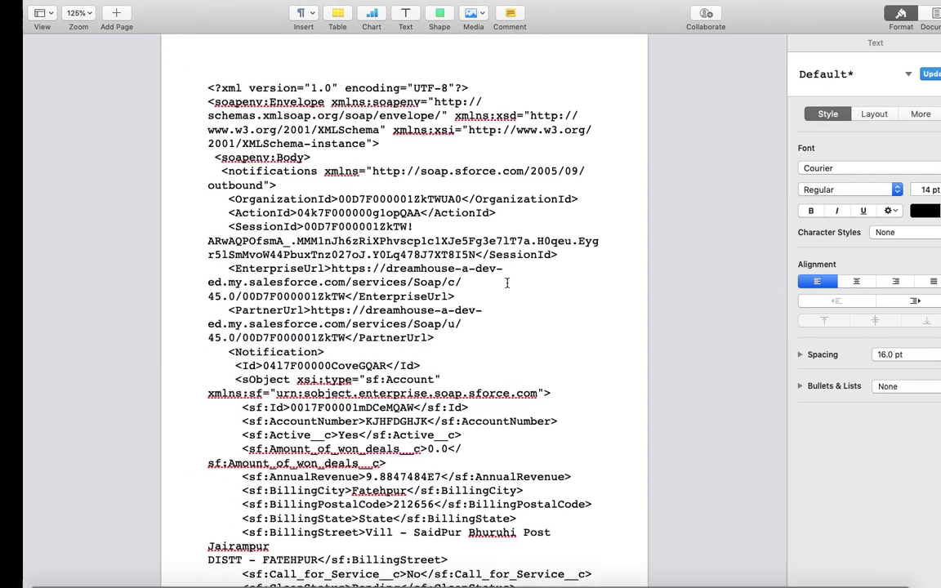
# Review the latest captured POST request's body, file uploads and headers (text/xml, content-length 3585).
pyautogui.hotkey('ctrl', 'Left')
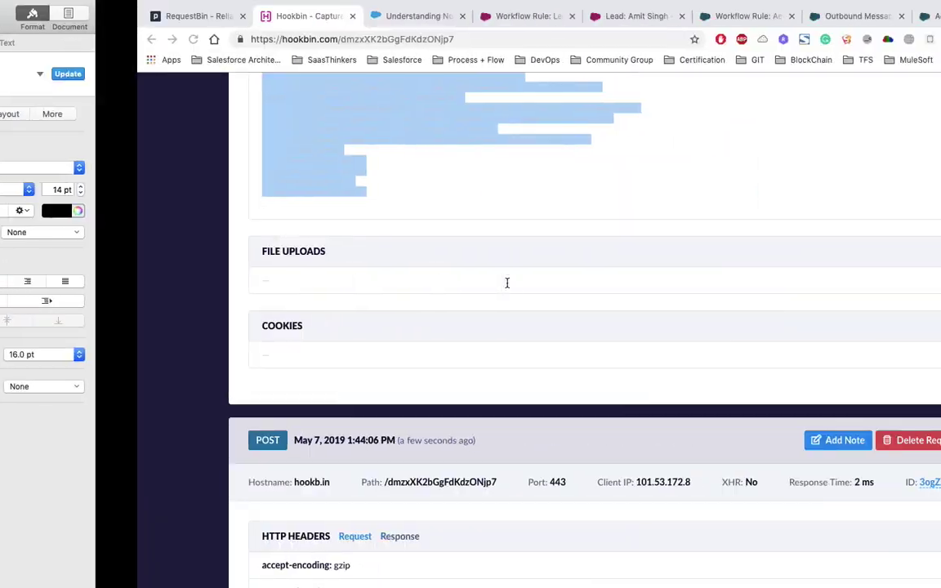
pyautogui.scroll(5, 379, 251)
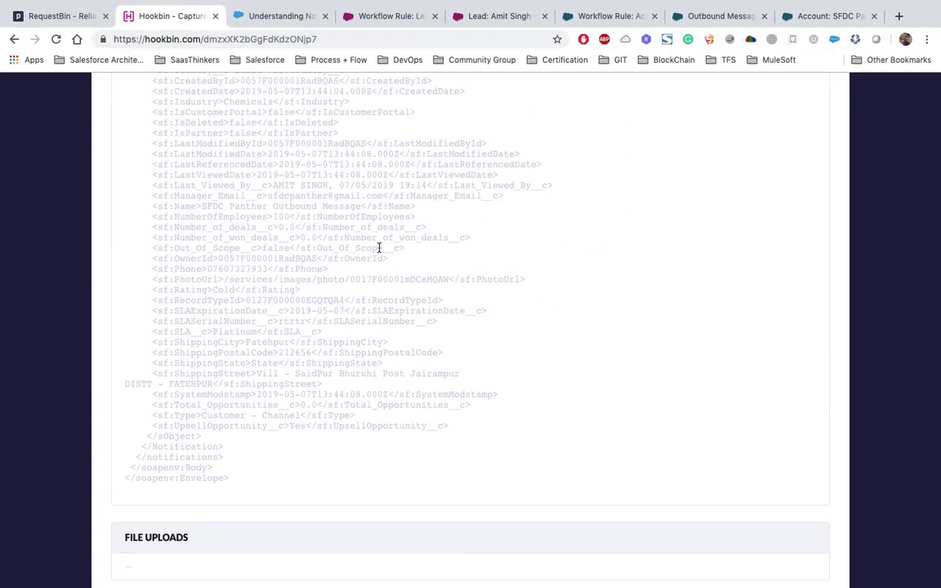
pyautogui.scroll(-5, 379, 247)
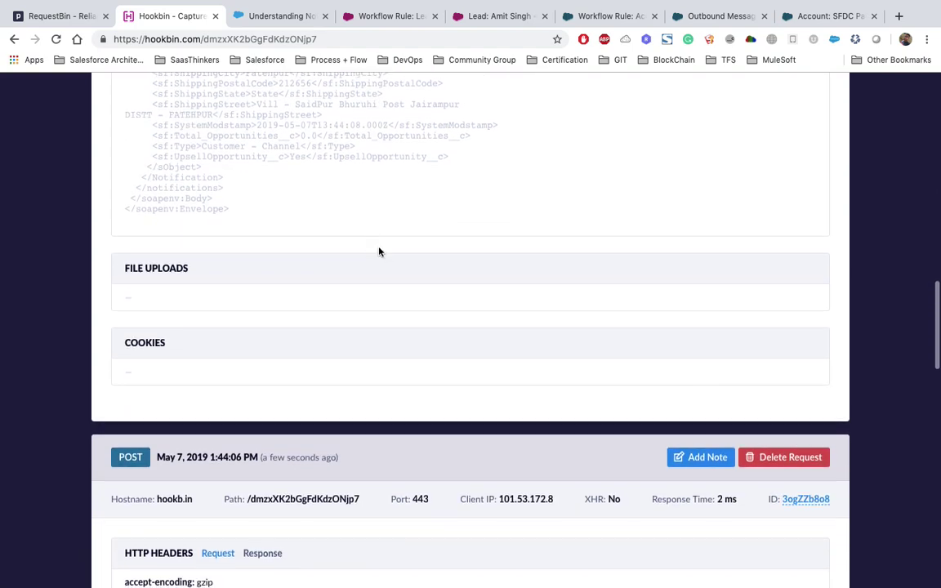
pyautogui.scroll(-5, 379, 251)
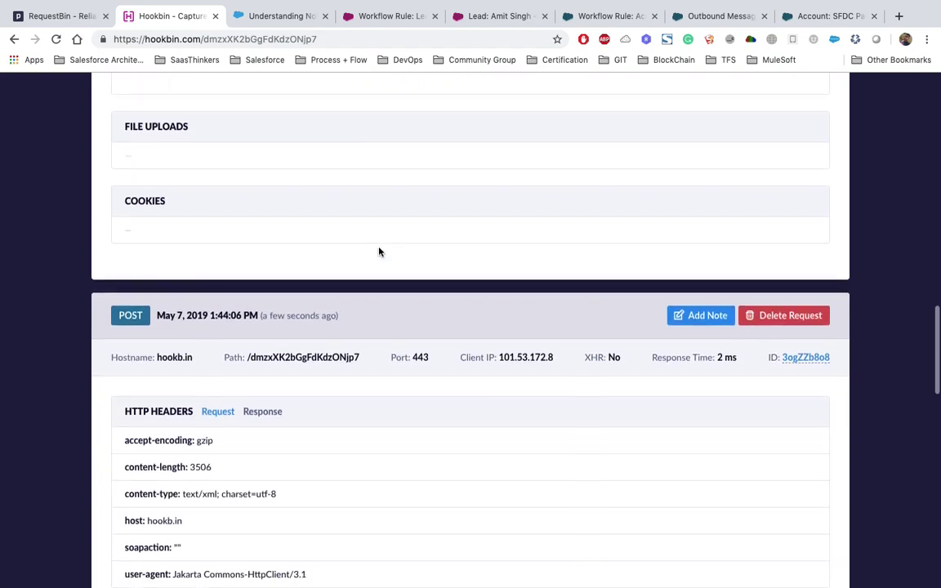
pyautogui.scroll(-3, 379, 252)
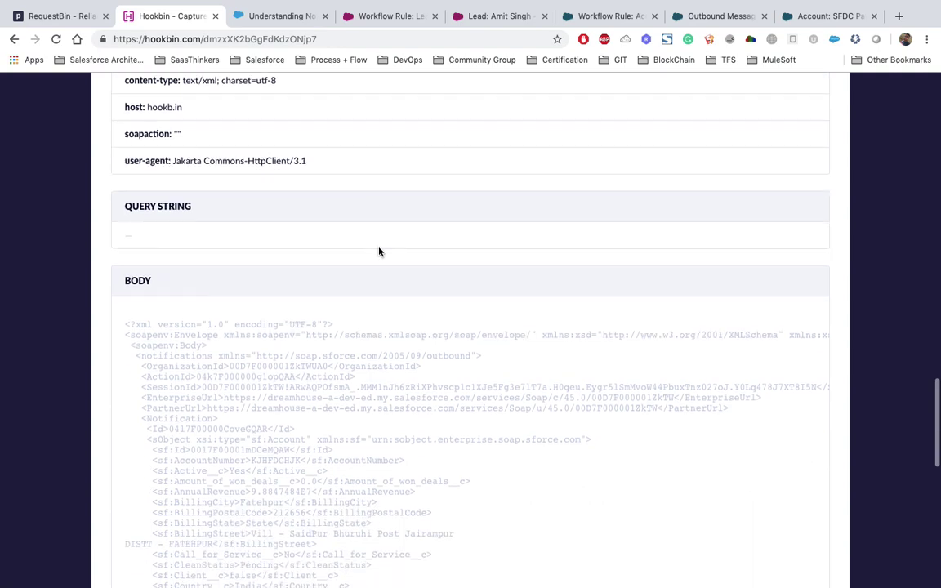
pyautogui.scroll(7, 379, 251)
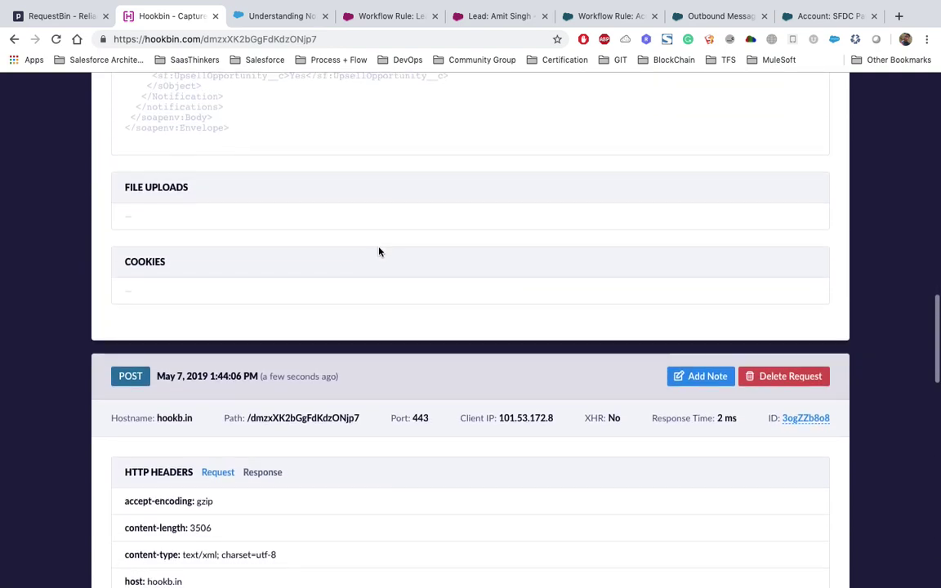
pyautogui.scroll(5, 379, 251)
pyautogui.scroll(10, 379, 251)
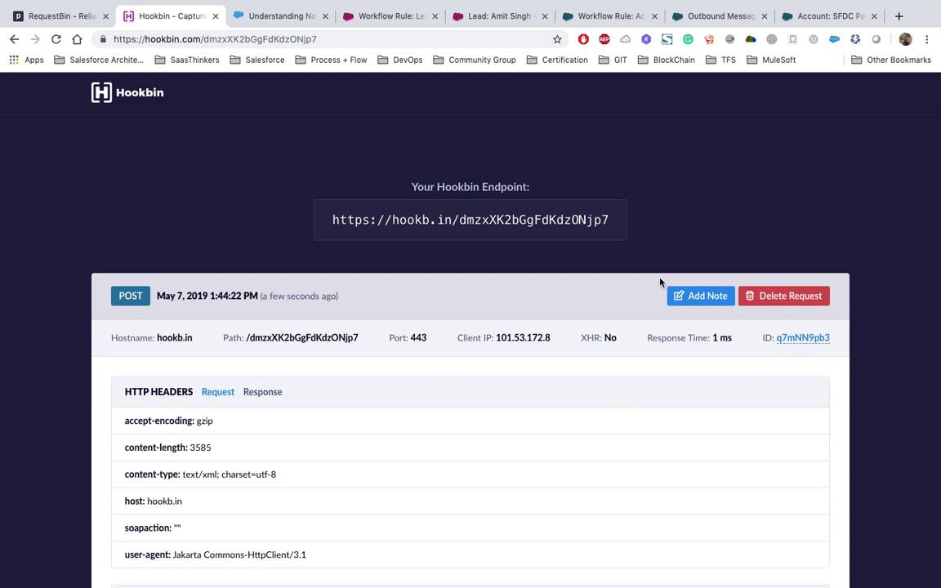
# Delete the failed SFDC Panther outbound message from the delivery queue, leaving it empty.
pyautogui.click(719, 16)
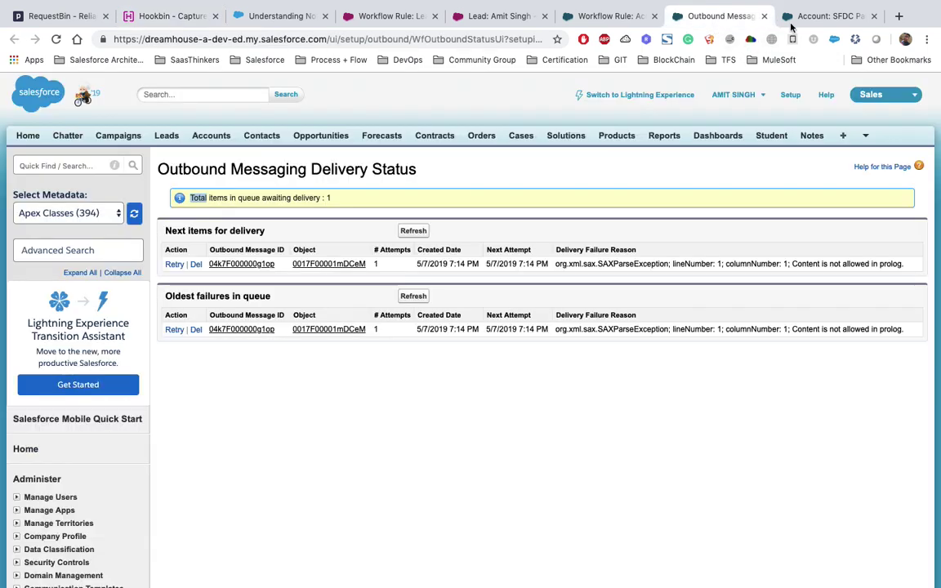
pyautogui.click(825, 15)
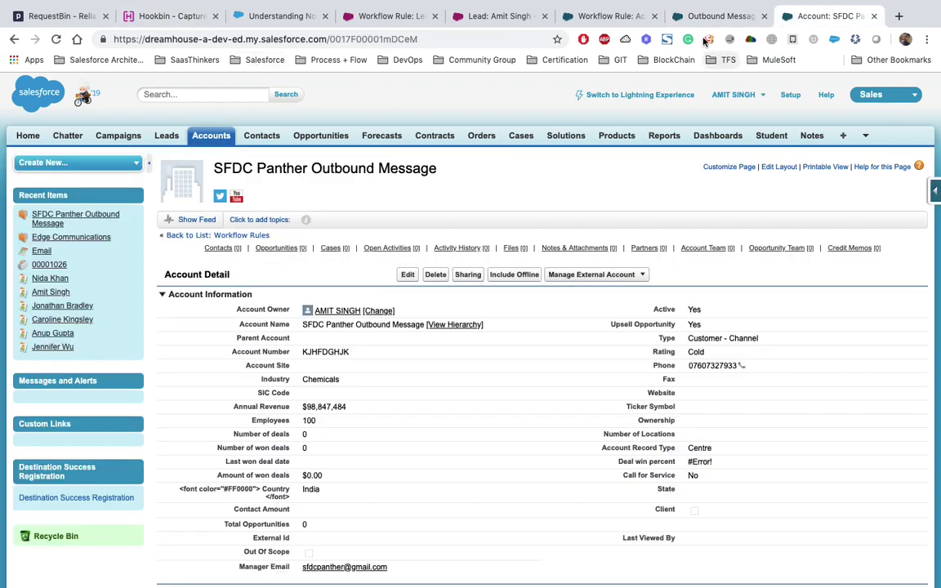
pyautogui.click(715, 16)
pyautogui.click(195, 265)
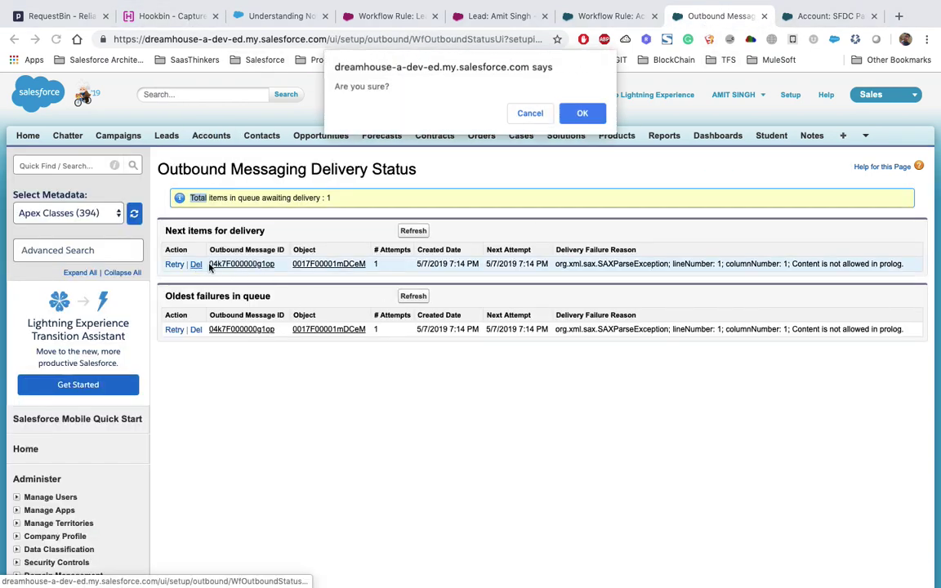
pyautogui.click(582, 113)
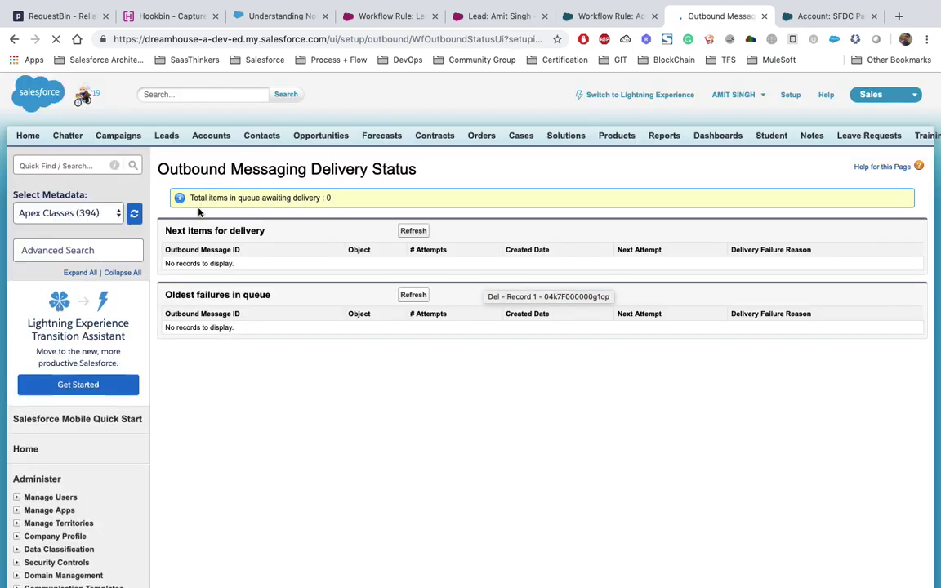
pyautogui.click(58, 20)
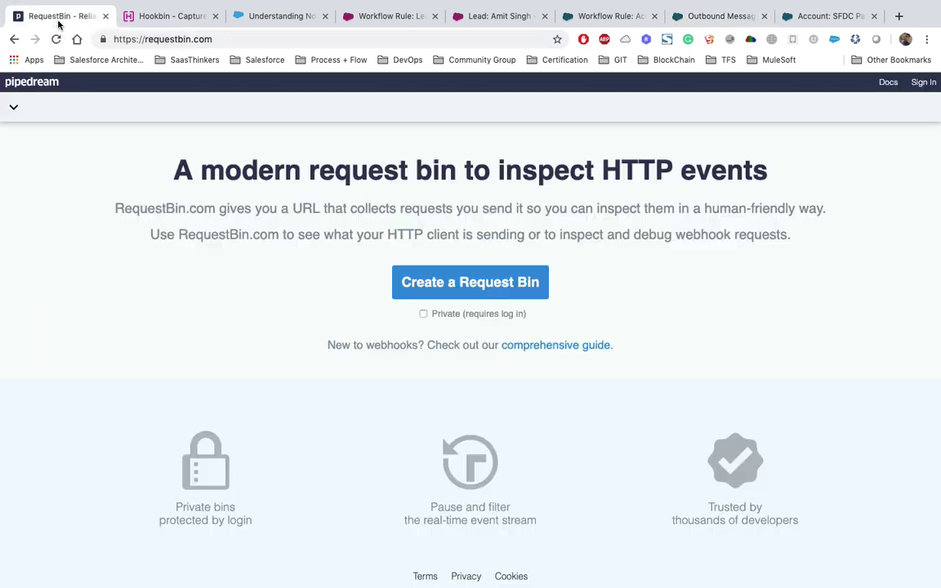
# Create a public request bin and copy its en3tz0k4slngb.x.pipedream.net endpoint URL.
pyautogui.click(492, 283)
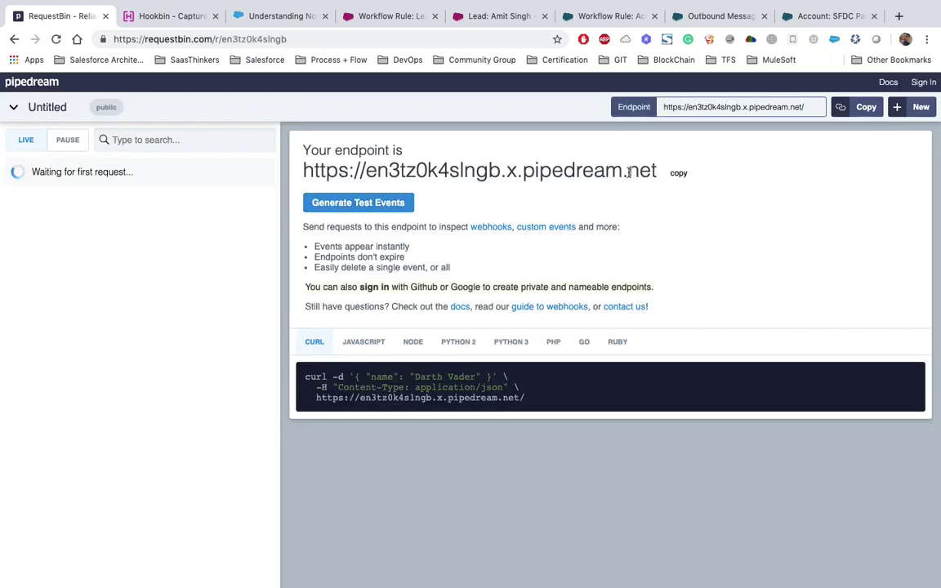
pyautogui.click(678, 175)
pyautogui.click(615, 22)
# List all workflow rules and deactivate the Create Lead Task and Lead Outbound rules.
pyautogui.doubleClick(72, 164)
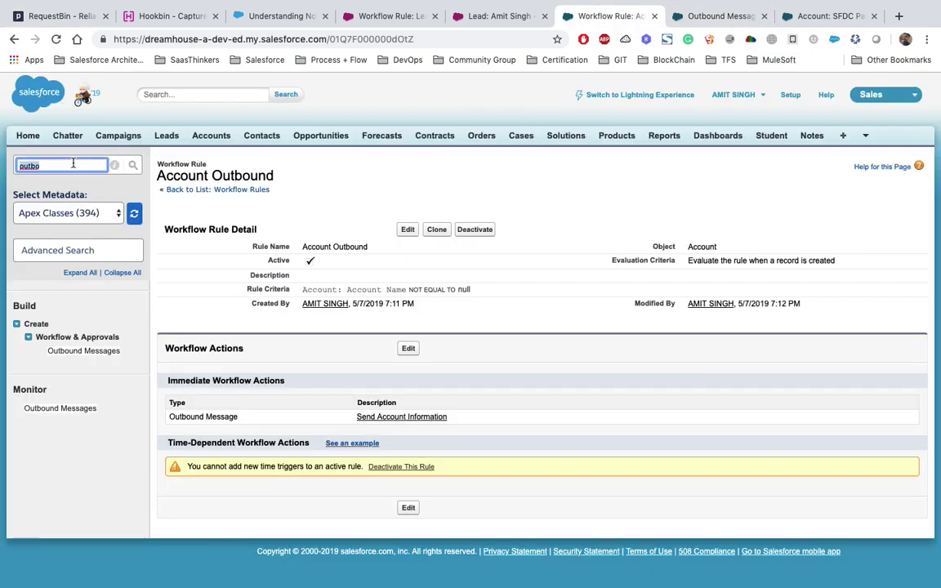
pyautogui.write('workf')
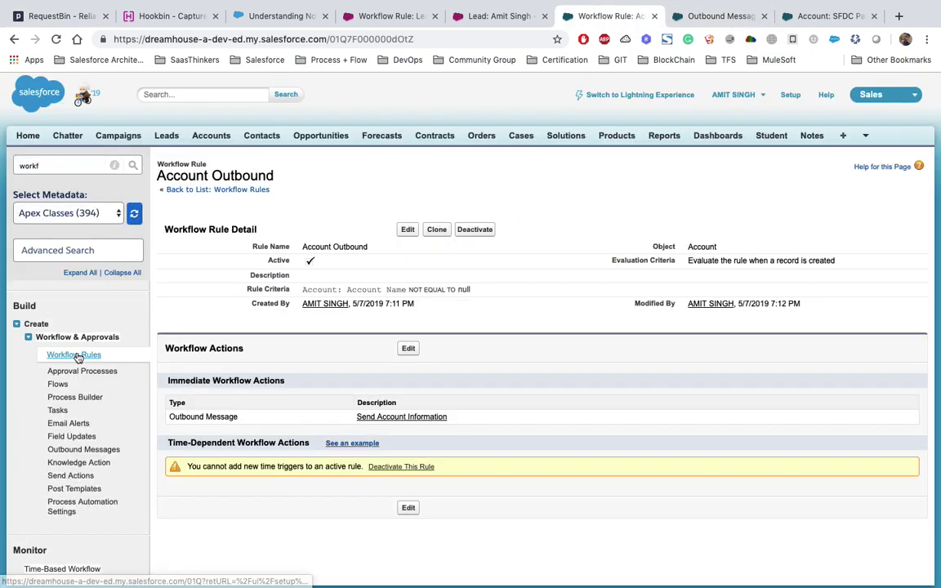
pyautogui.click(73, 354)
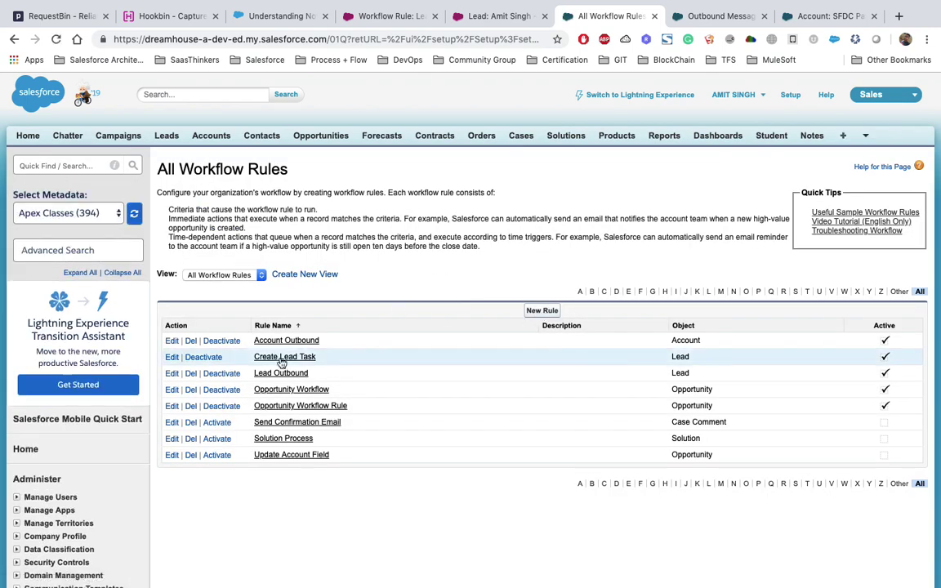
pyautogui.click(206, 358)
pyautogui.press('Return')
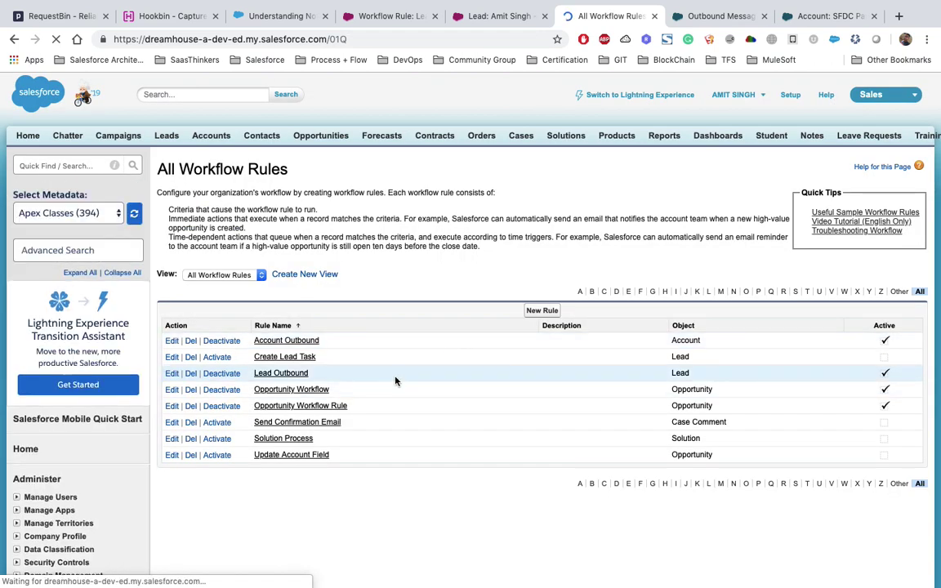
pyautogui.click(222, 373)
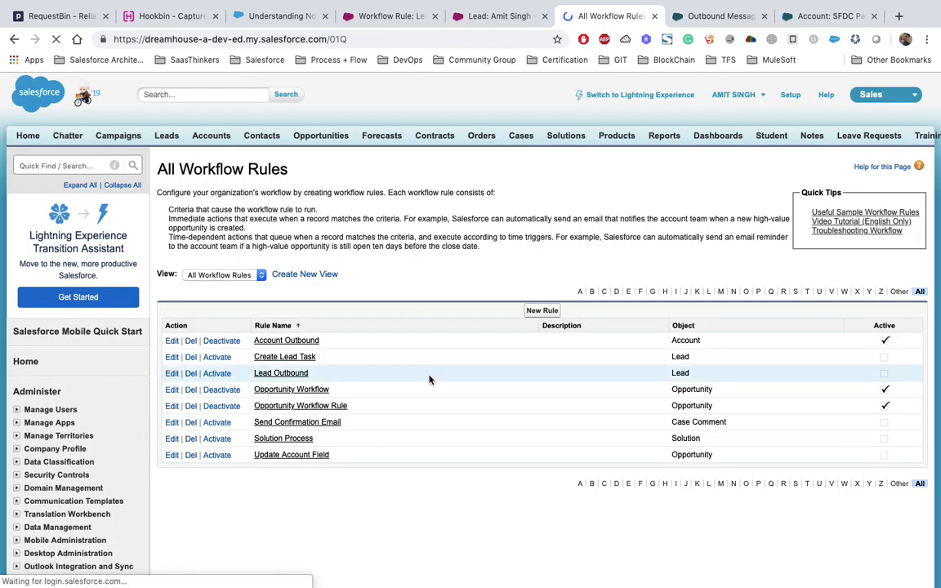
# Delete the Create Lead Task and Lead Outbound rules and begin a new workflow rule.
pyautogui.click(190, 358)
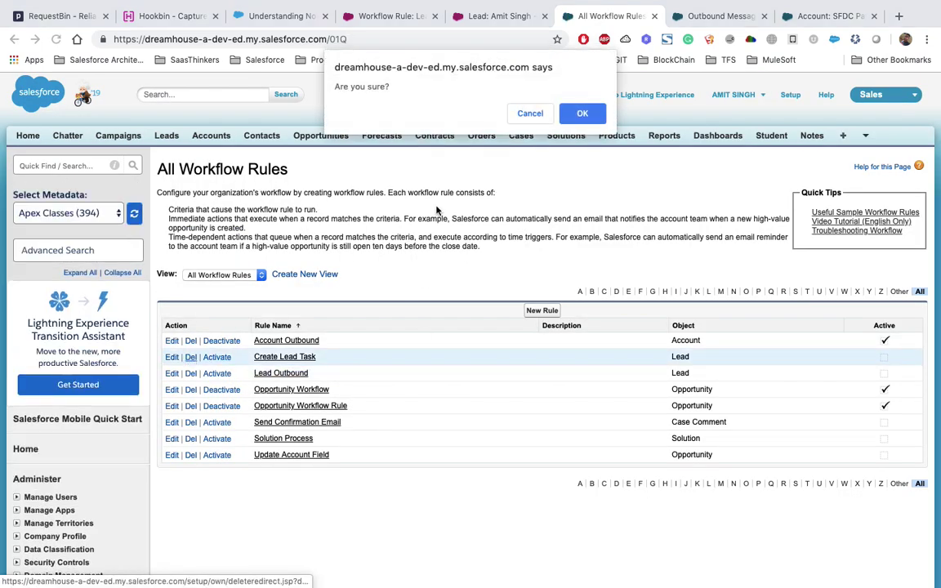
pyautogui.click(575, 120)
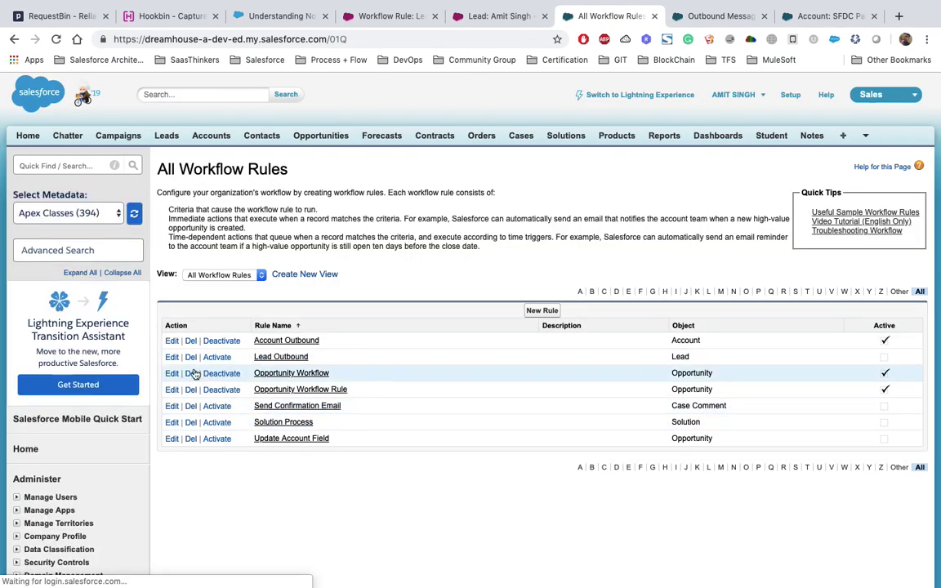
pyautogui.click(190, 358)
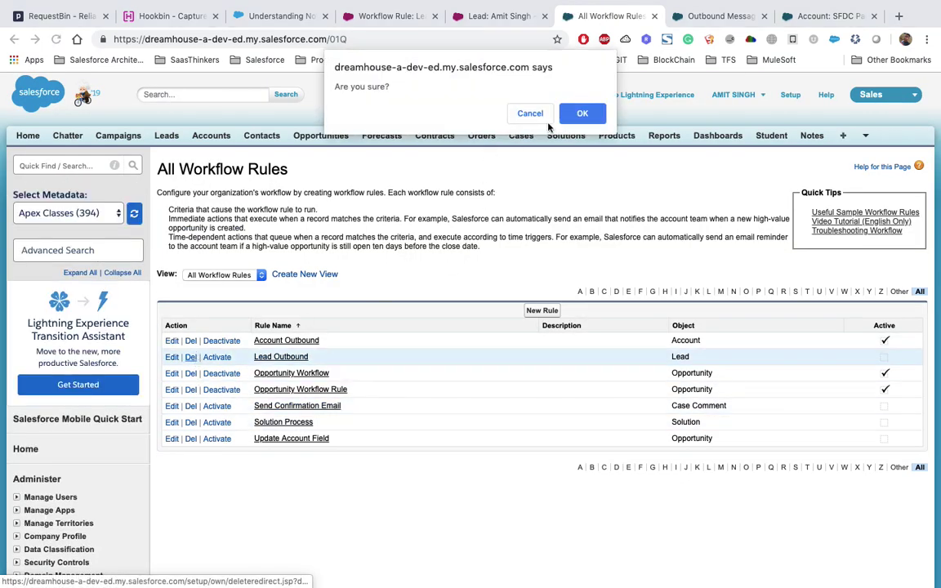
pyautogui.click(579, 114)
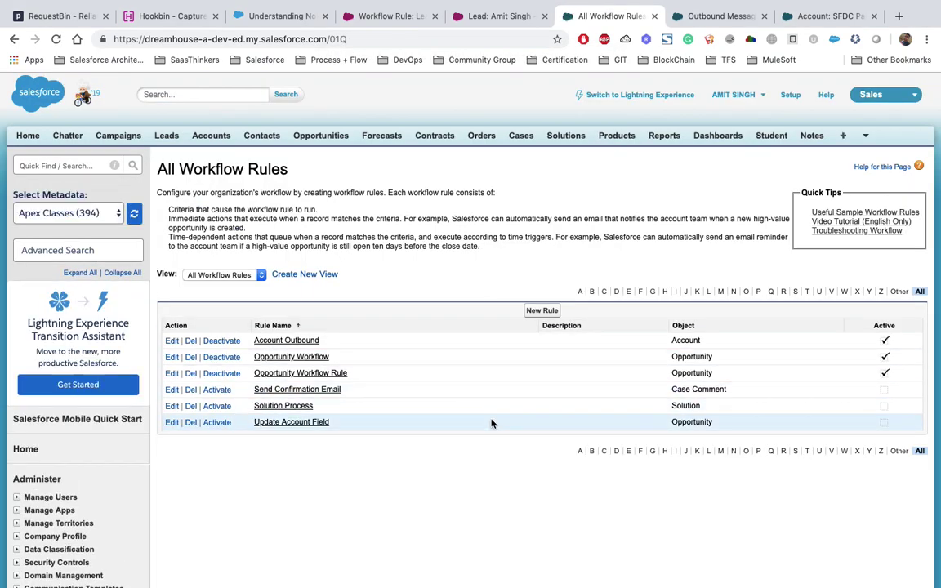
pyautogui.click(543, 311)
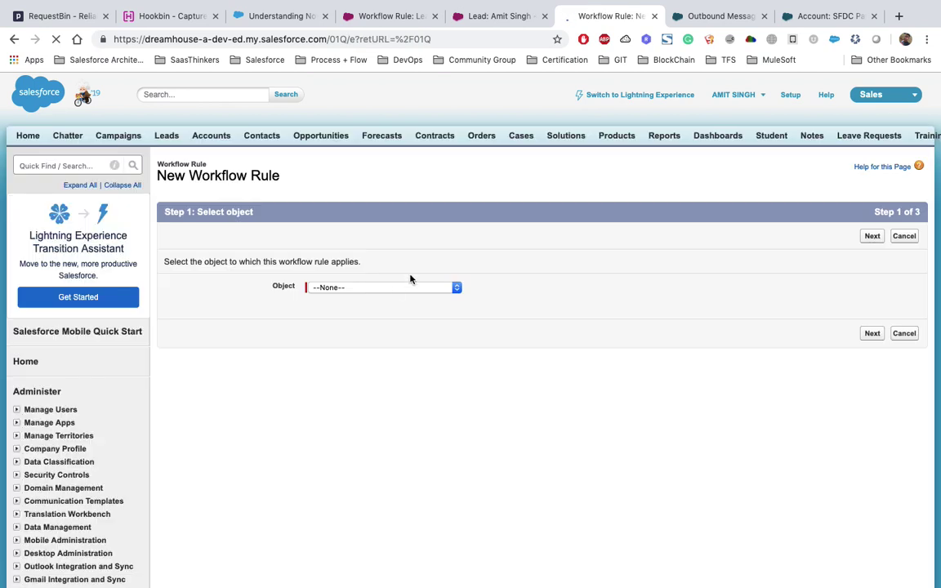
# Choose Lead as the rule's object and name the rule Lead Outbound, evaluated only when records are created.
pyautogui.click(404, 287)
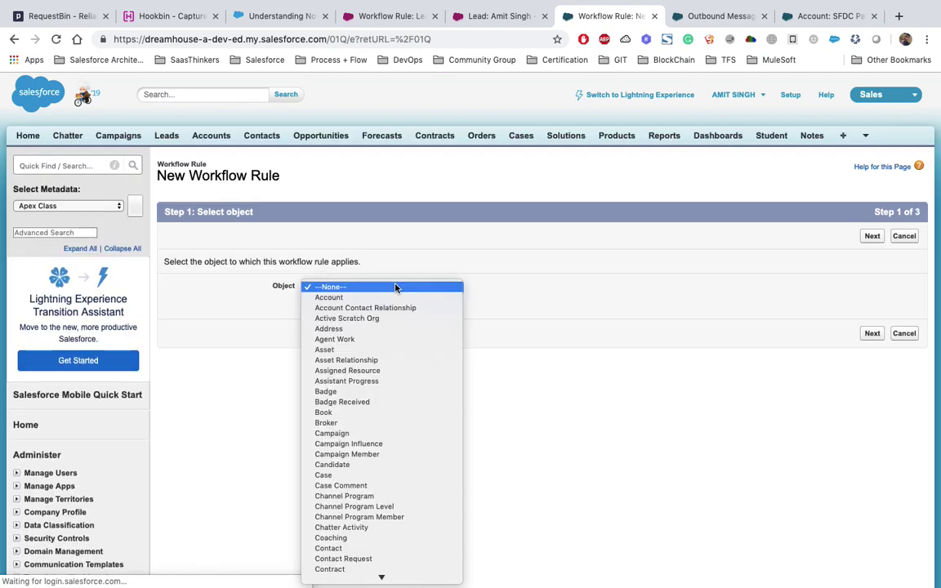
pyautogui.press('l')
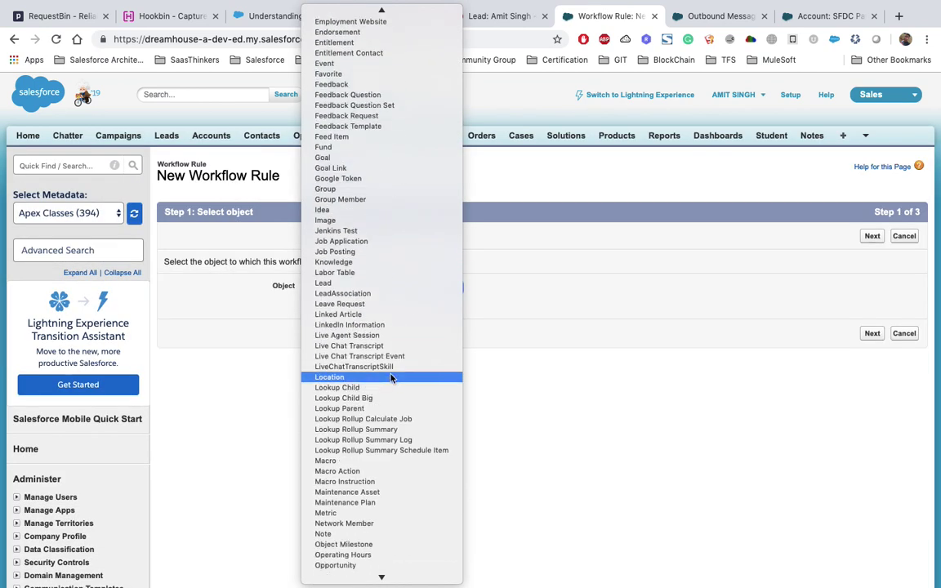
pyautogui.click(339, 257)
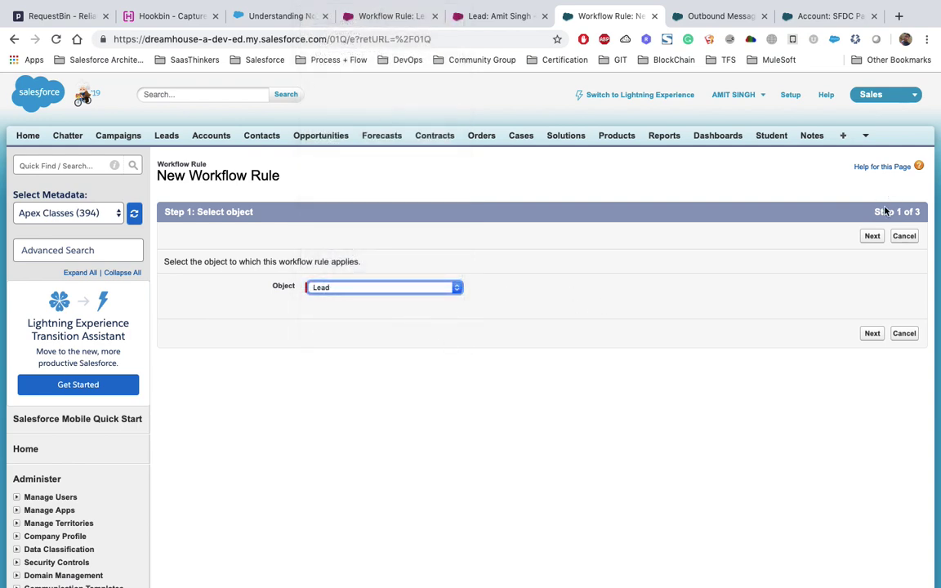
pyautogui.click(873, 235)
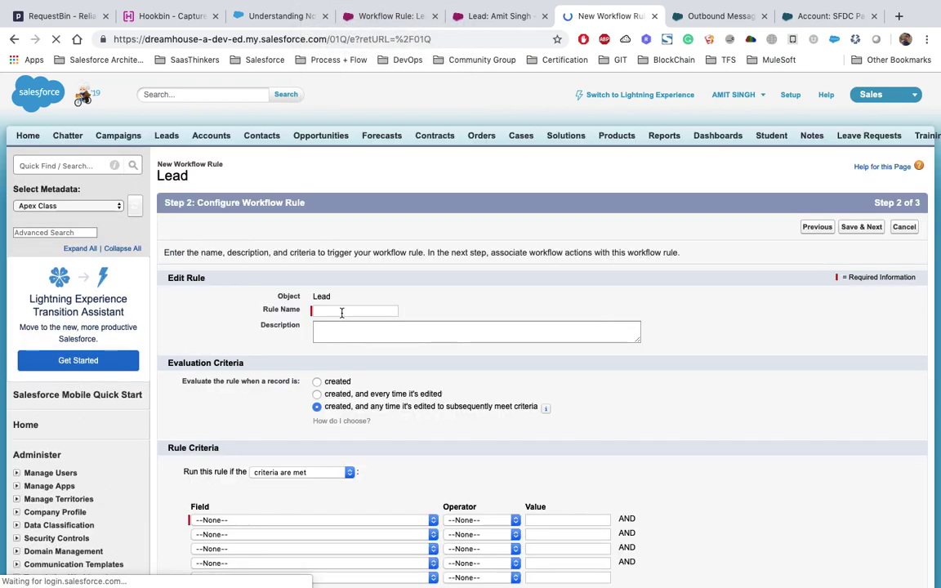
pyautogui.click(355, 310)
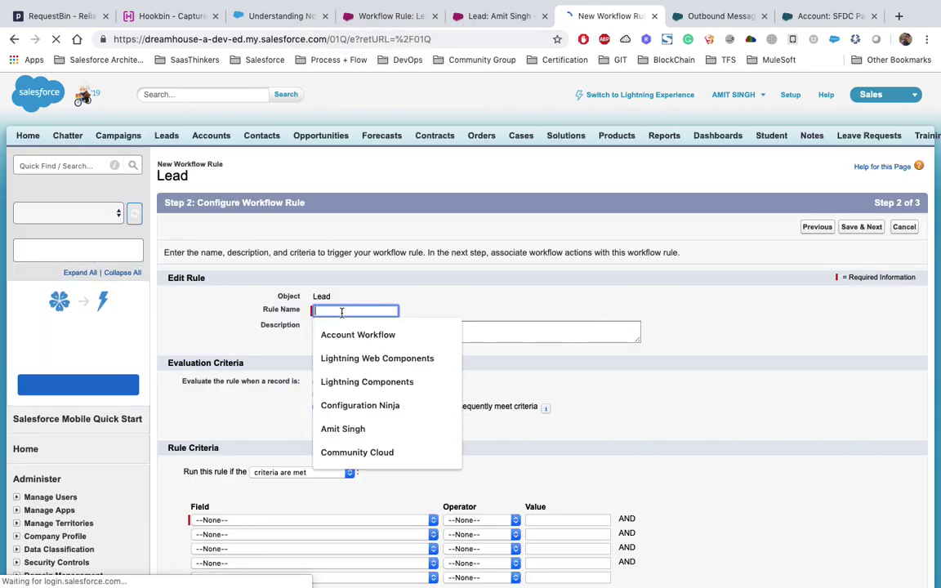
pyautogui.write('Lead Outbound')
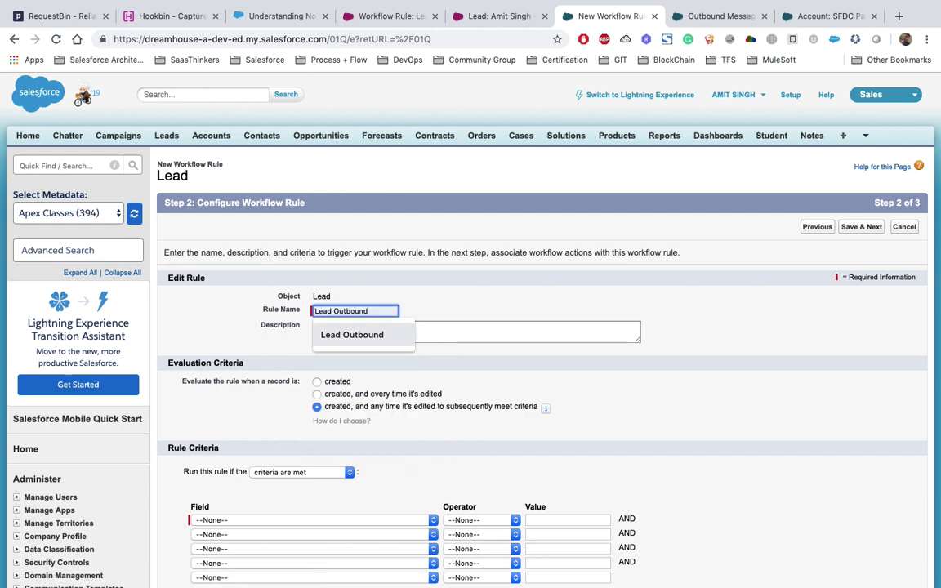
pyautogui.click(363, 328)
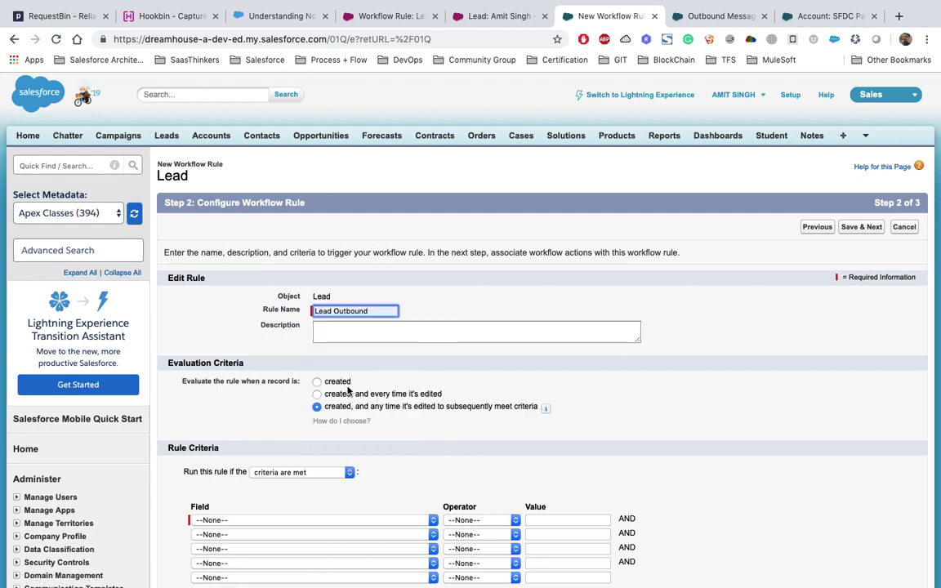
pyautogui.click(317, 381)
# Add the criterion Annual Revenue greater or equal 10000 and save the rule.
pyautogui.scroll(-3, 317, 381)
pyautogui.click(254, 357)
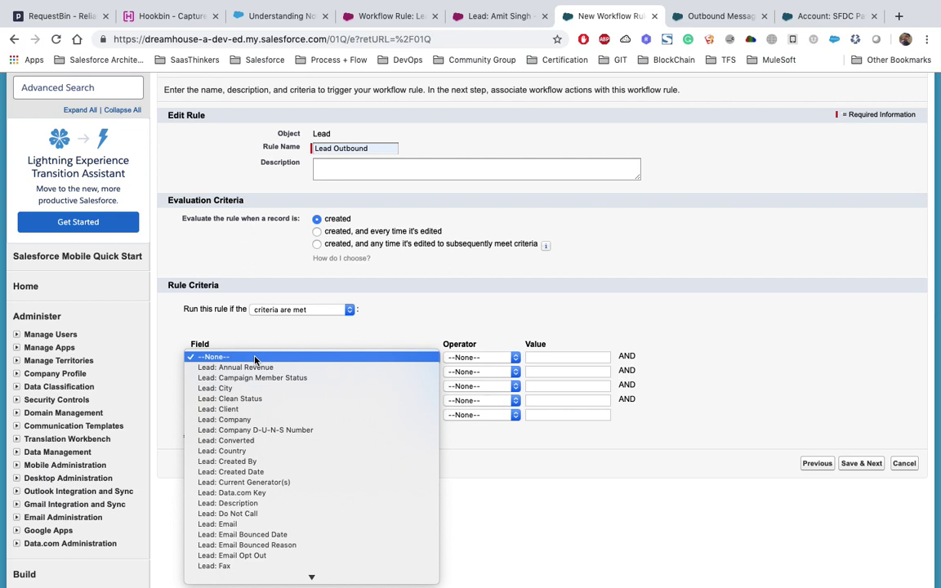
pyautogui.click(269, 368)
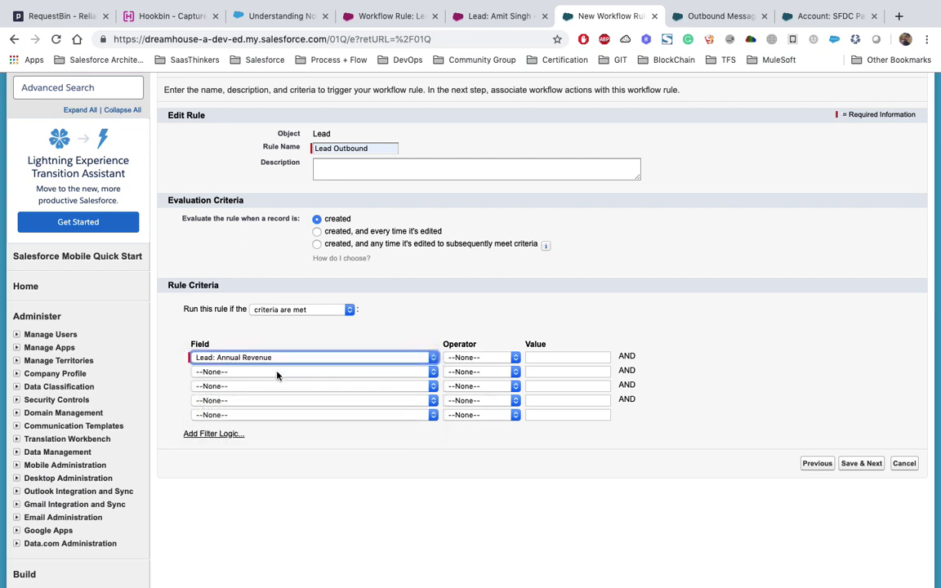
pyautogui.click(496, 357)
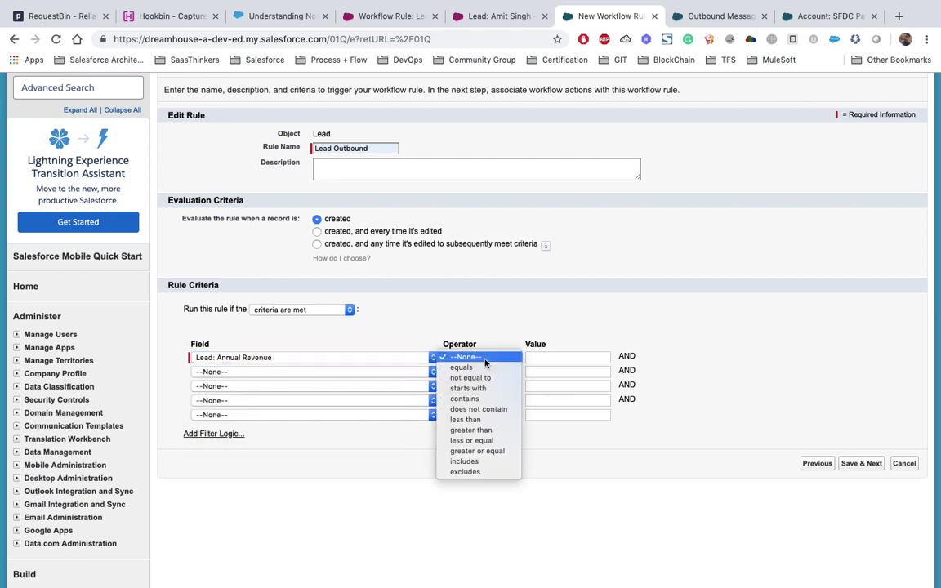
pyautogui.click(478, 451)
pyautogui.click(547, 359)
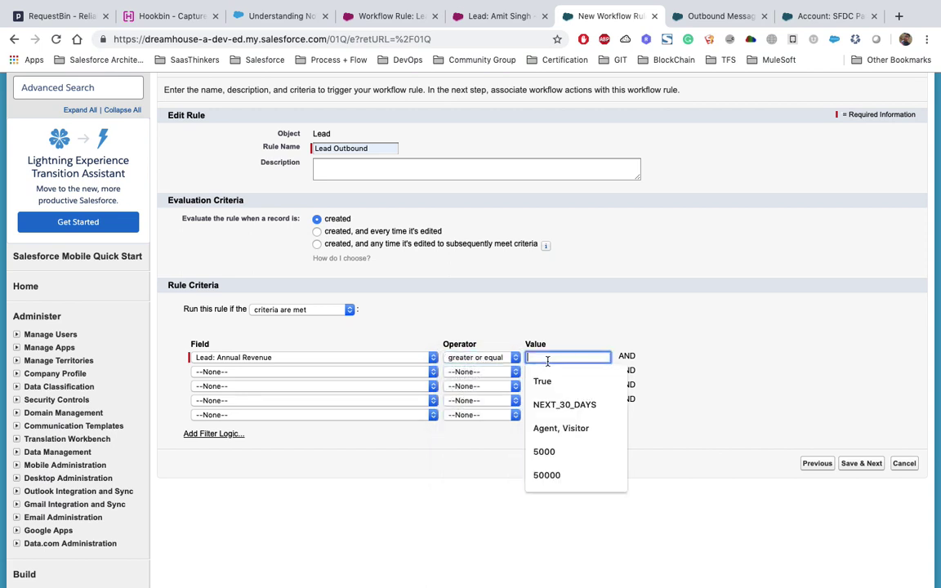
pyautogui.write('10000')
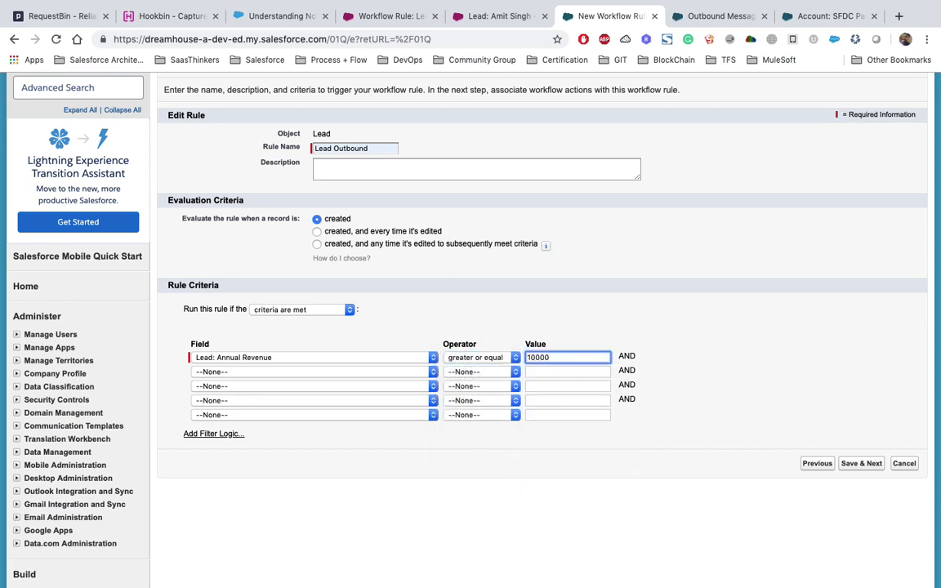
pyautogui.click(740, 396)
pyautogui.click(861, 464)
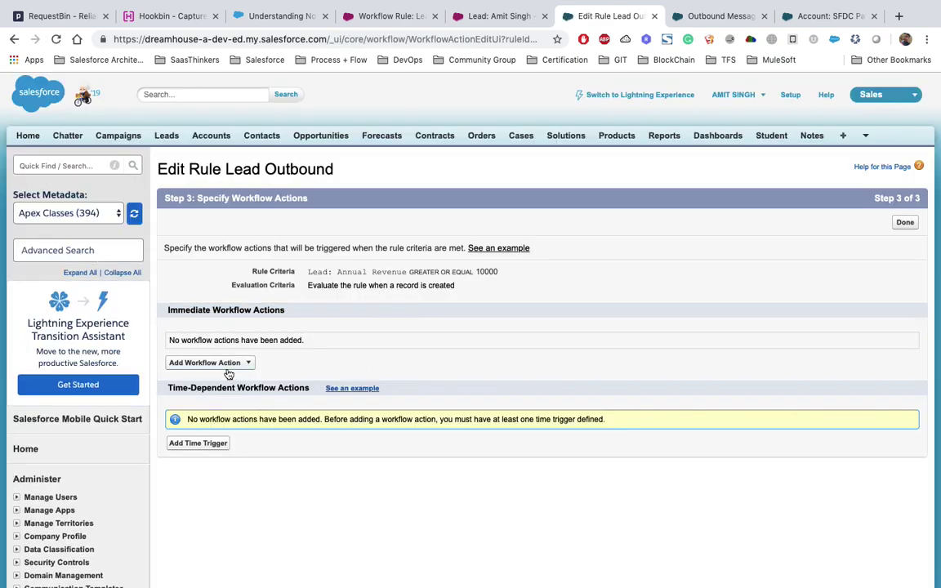
# Add a new outbound message action named Send Lead Information.
pyautogui.click(229, 368)
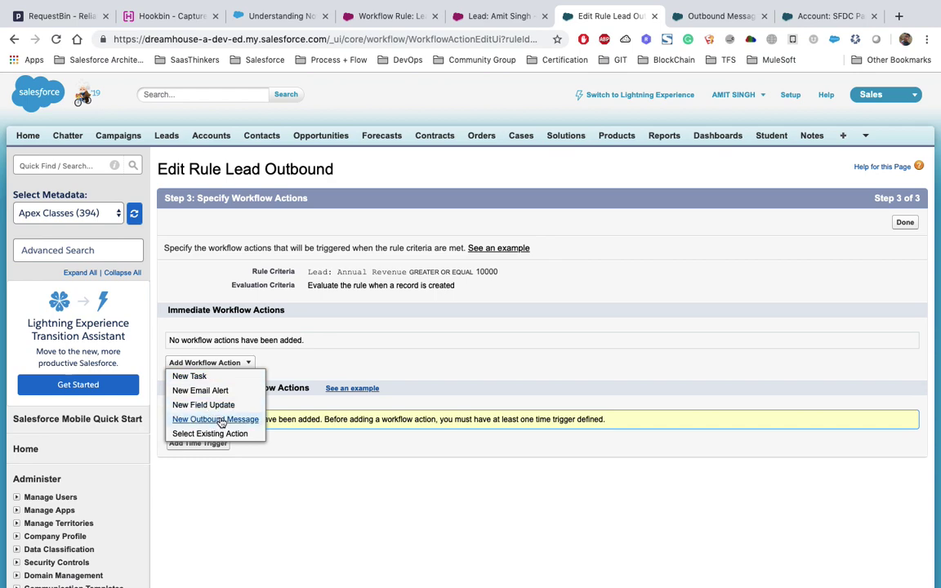
pyautogui.click(219, 418)
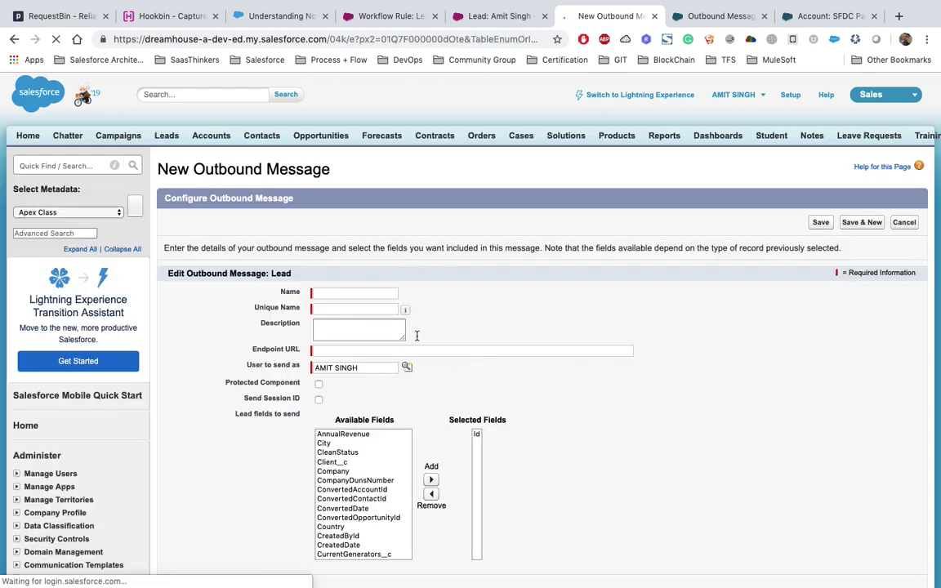
pyautogui.click(339, 294)
pyautogui.write('Send Lead Informat')
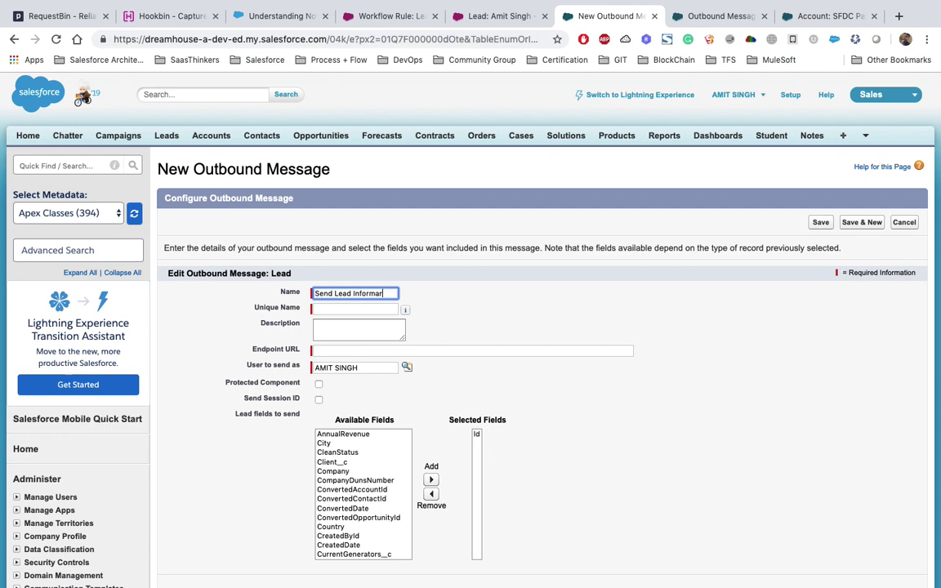
pyautogui.write('ion')
pyautogui.press('Tab')
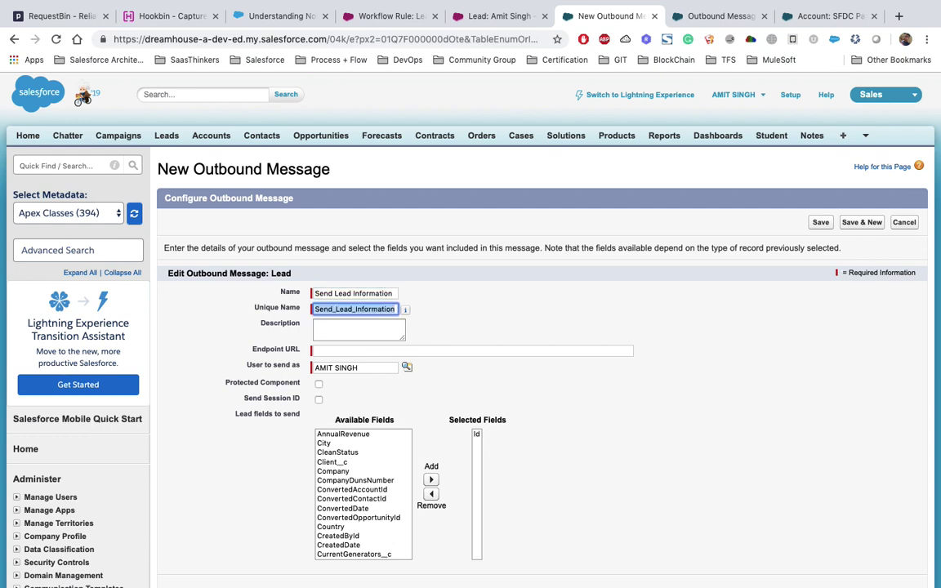
# Paste the Pipedream endpoint URL and leave Send Session ID unchecked.
pyautogui.click(352, 352)
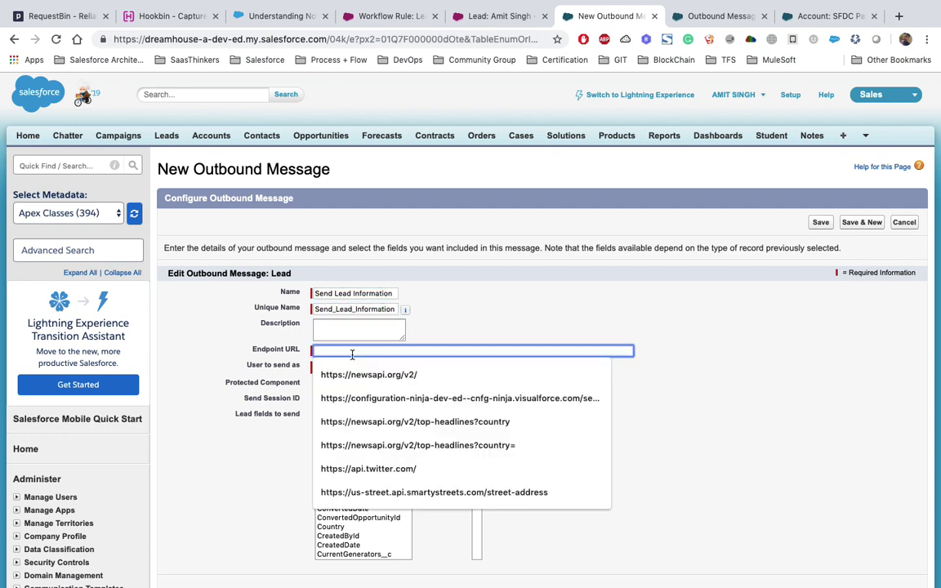
pyautogui.write('https://en6tz0k4slngb.x.pipedream.net')
pyautogui.click(517, 342)
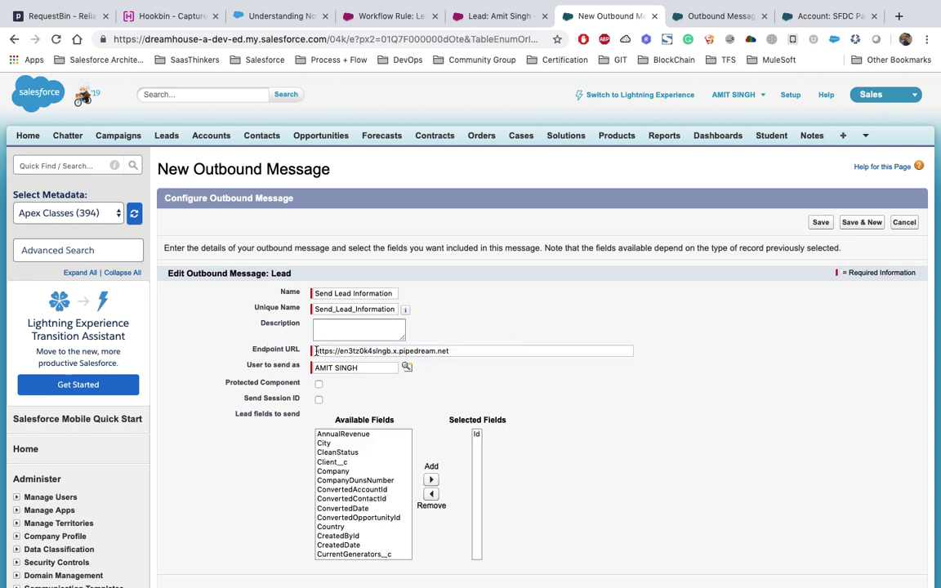
pyautogui.moveTo(317, 350); pyautogui.dragTo(441, 351)
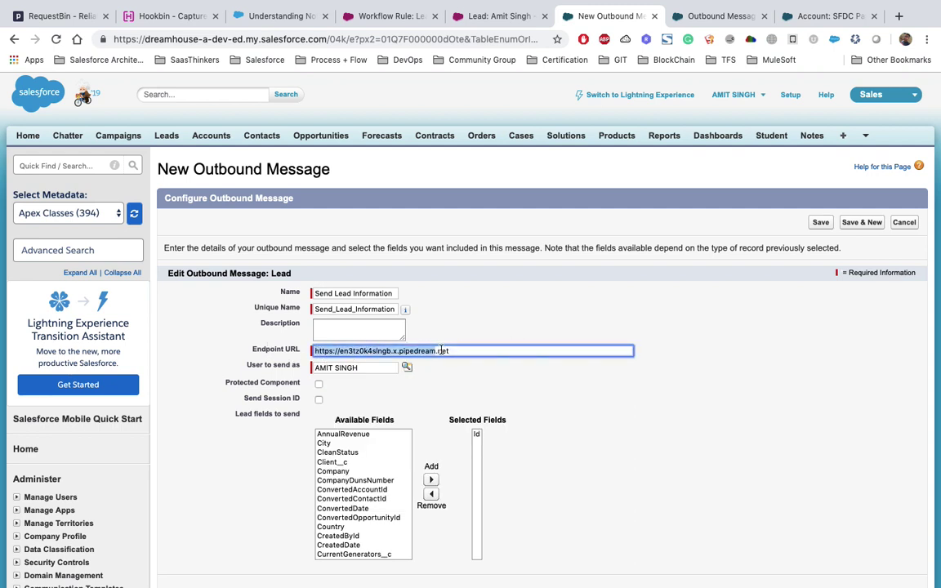
pyautogui.click(334, 351)
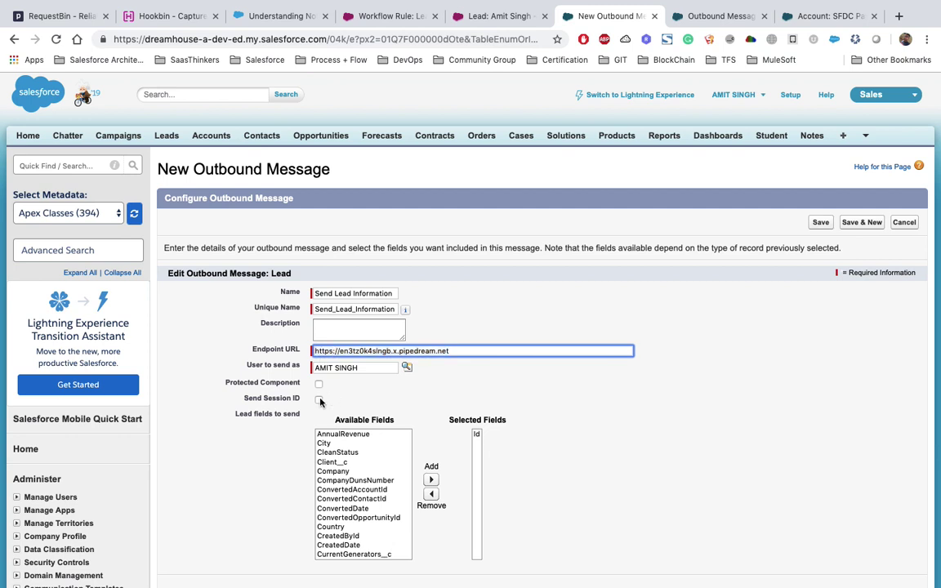
pyautogui.click(319, 400)
pyautogui.scroll(-1, 405, 394)
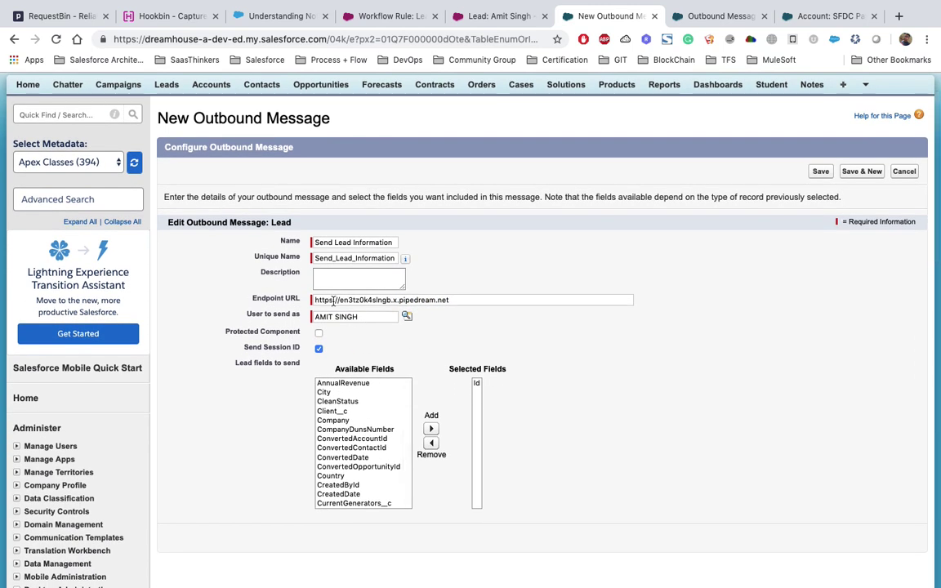
pyautogui.click(332, 300)
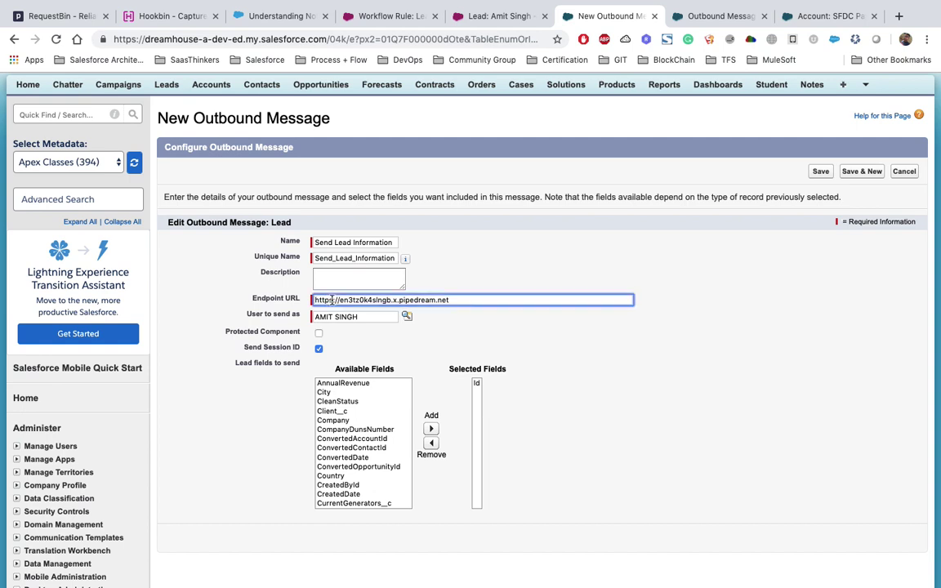
pyautogui.click(319, 349)
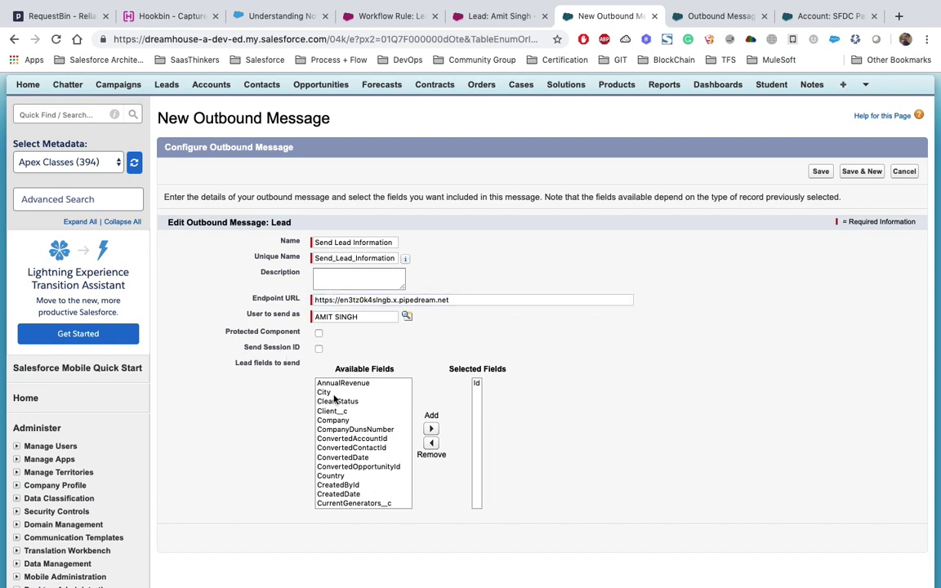
# Add all available Lead fields to the message and save it.
pyautogui.click(334, 384)
pyautogui.scroll(-10, 359, 458)
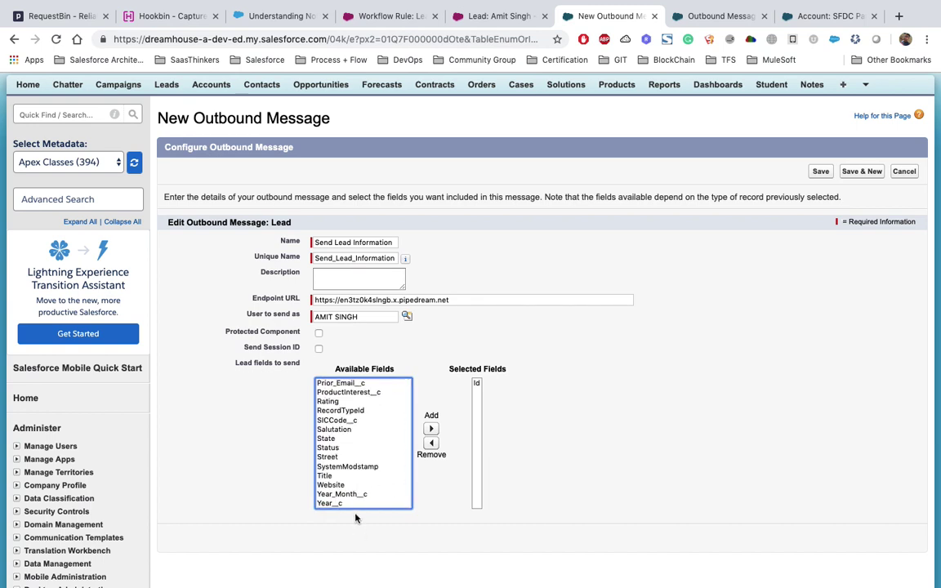
pyautogui.keyDown('shift'); pyautogui.click(352, 505); pyautogui.keyUp('shift')
pyautogui.click(431, 429)
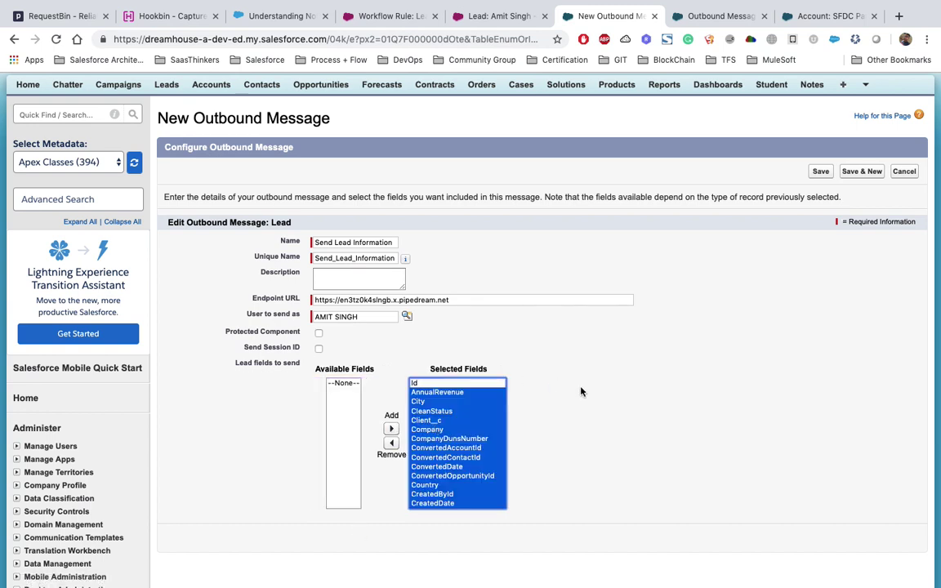
pyautogui.click(821, 171)
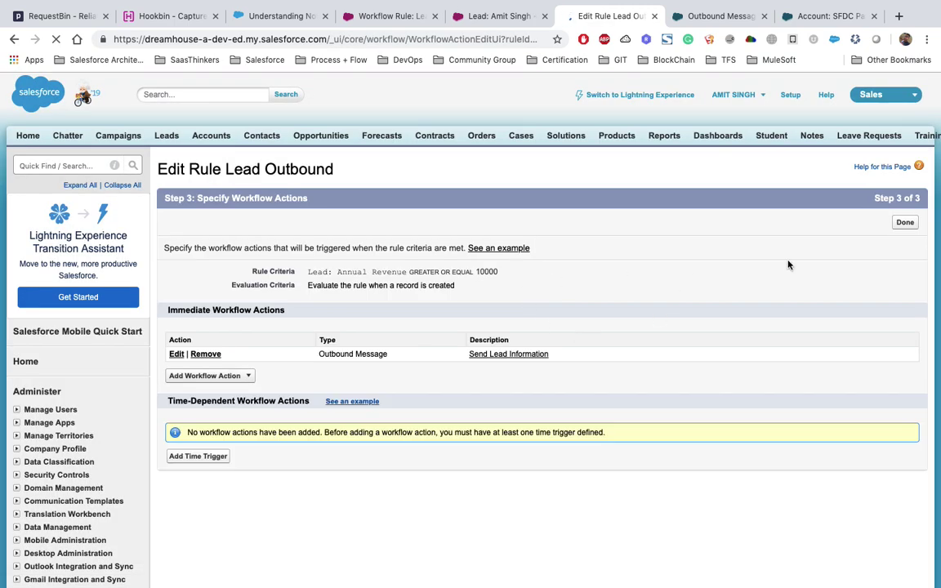
# Activate the Lead Outbound rule, confirm the outbound queue is empty, then go to Leads home.
pyautogui.click(904, 222)
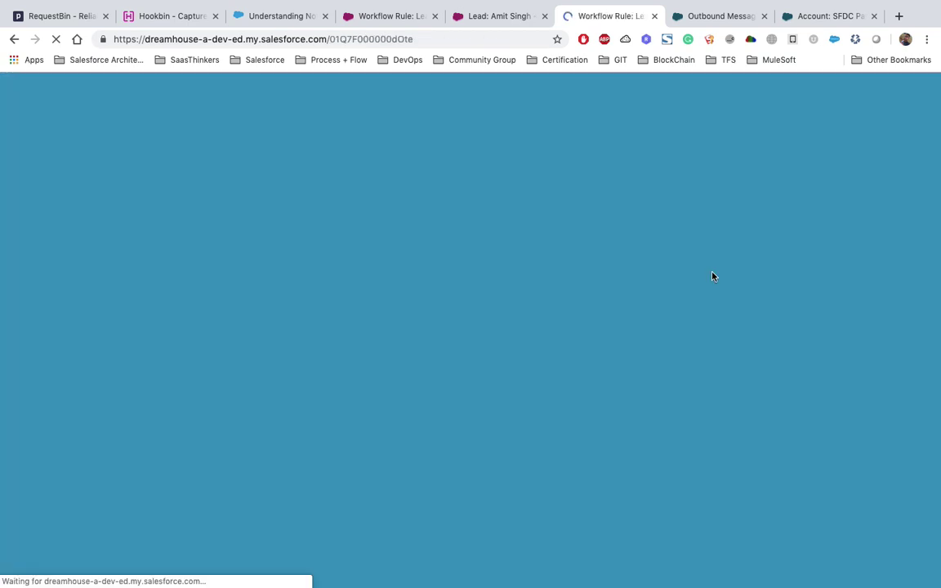
pyautogui.click(501, 229)
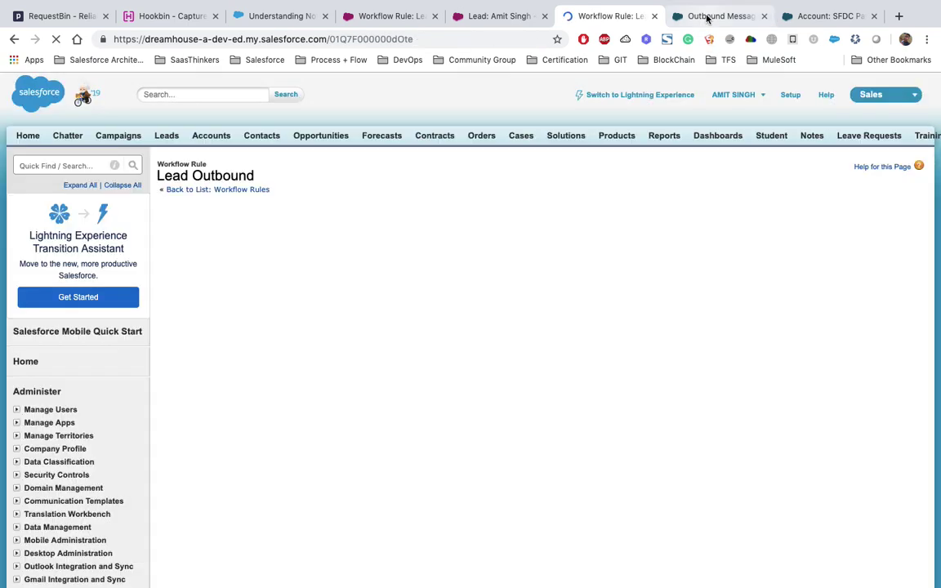
pyautogui.click(708, 15)
pyautogui.click(56, 39)
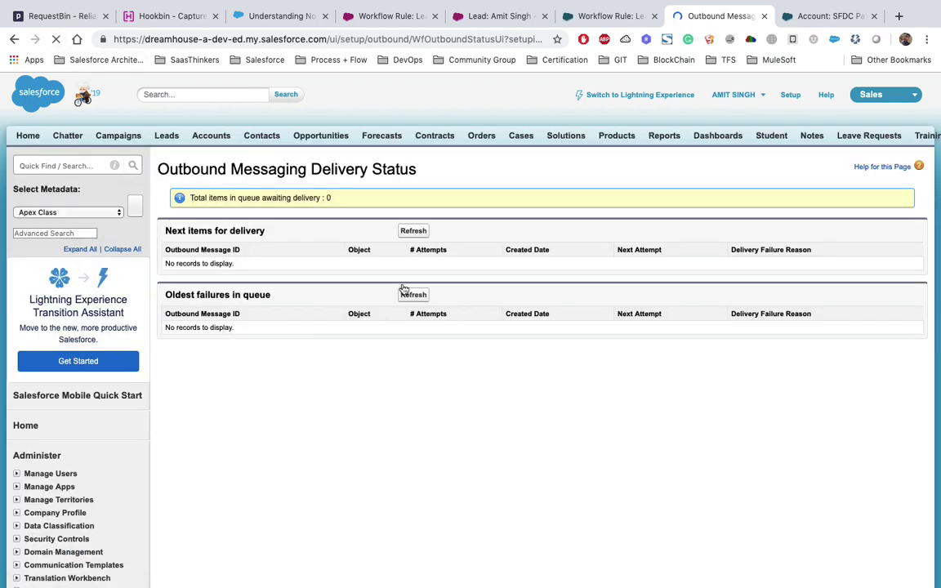
pyautogui.click(815, 16)
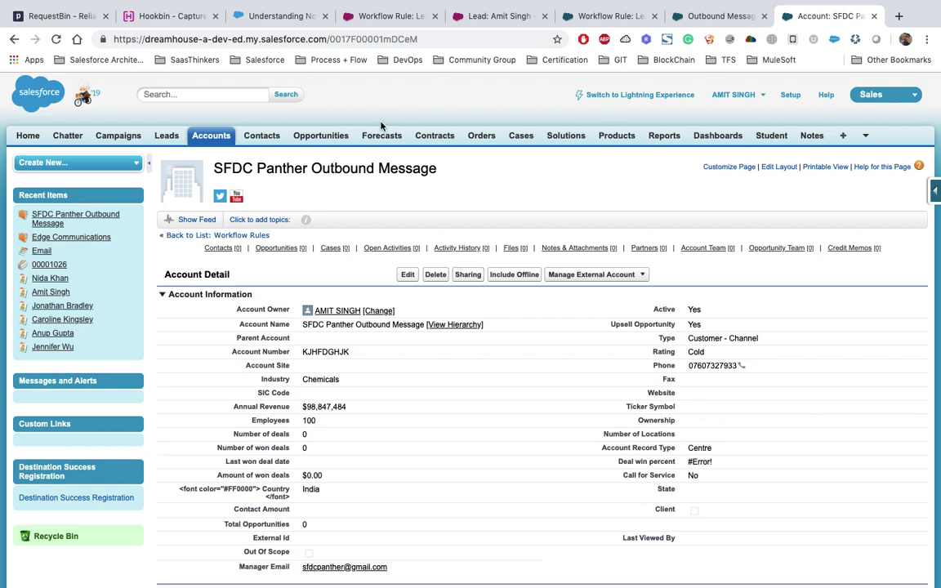
pyautogui.click(166, 136)
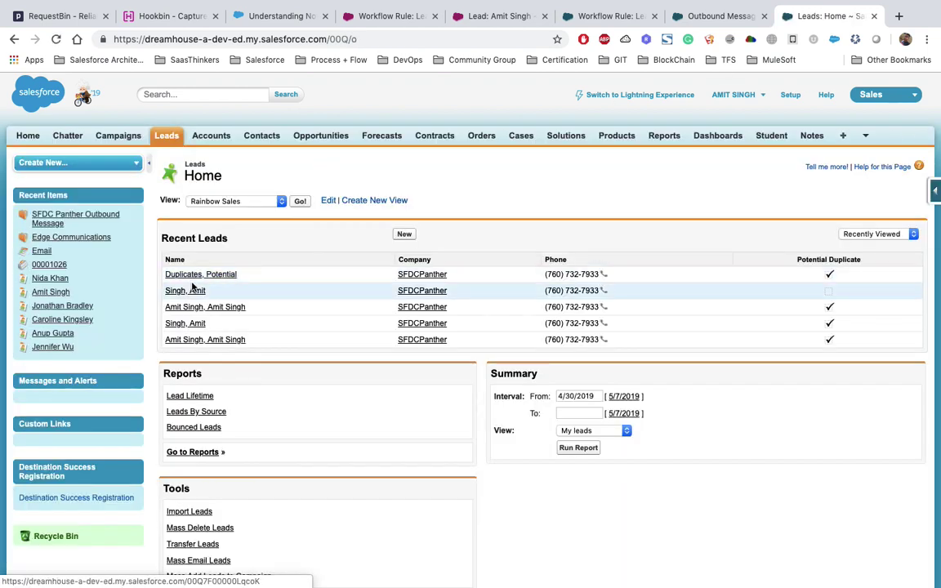
# Clone the Potential Duplicates lead and change its Company and Last Name to Outbound.
pyautogui.click(213, 278)
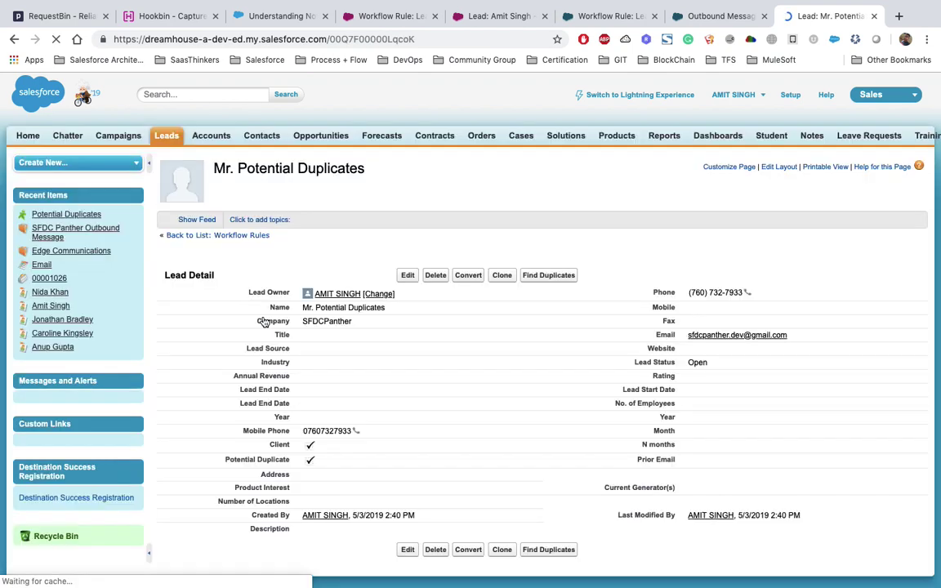
pyautogui.click(503, 275)
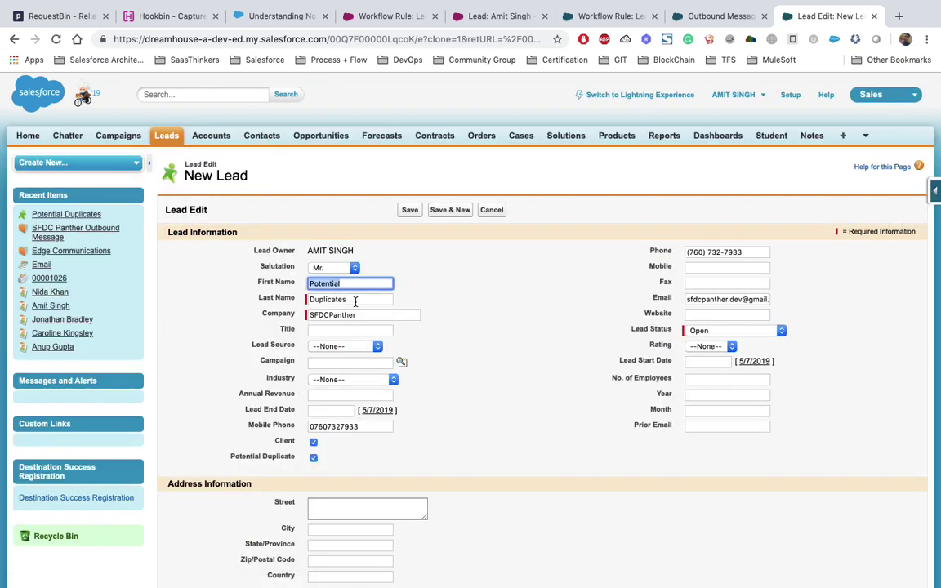
pyautogui.click(362, 314)
pyautogui.write('Outound')
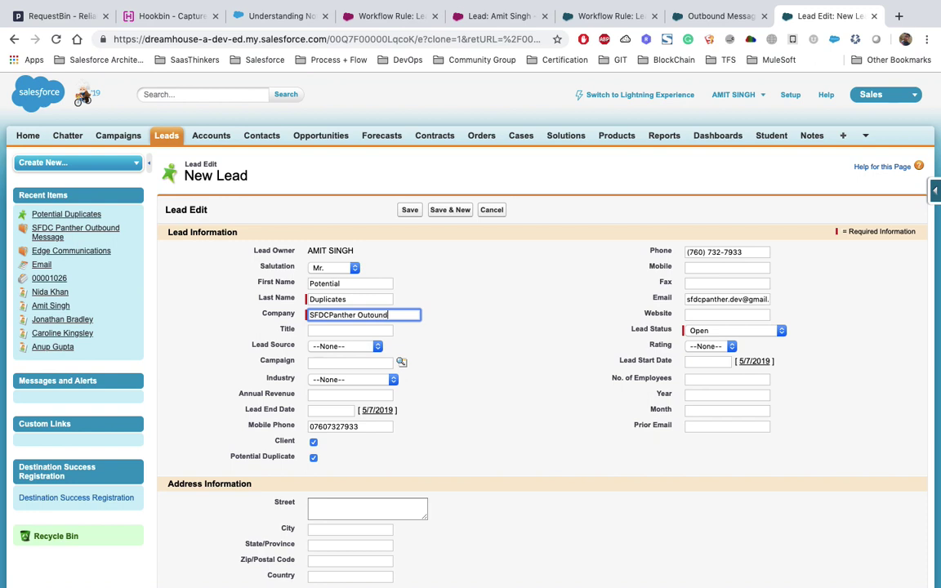
pyautogui.click(366, 298)
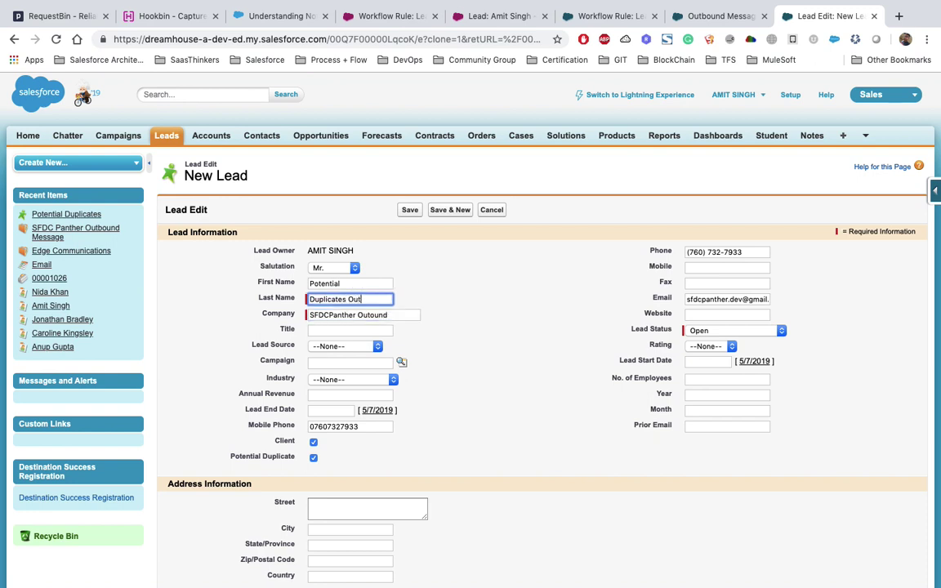
pyautogui.click(477, 295)
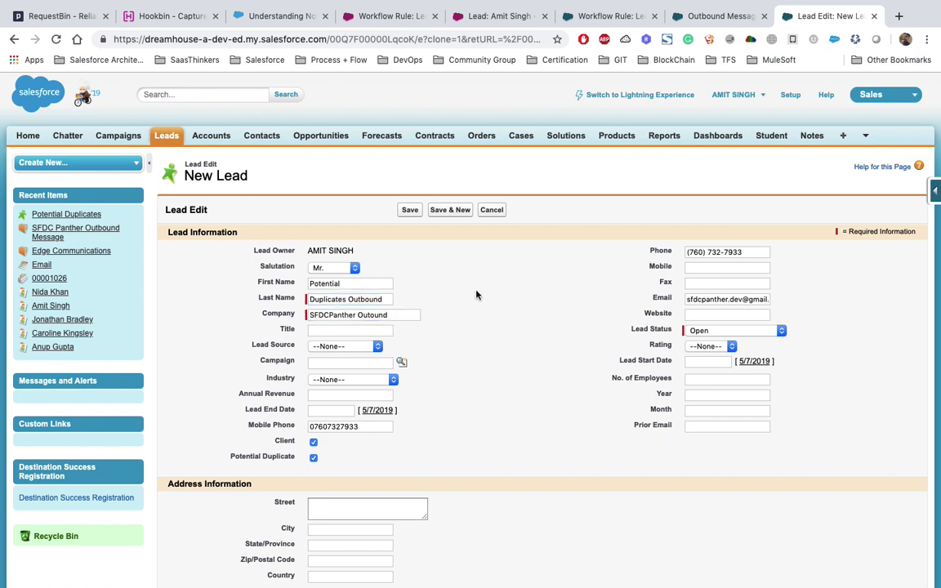
# Fill the copy's phone, email, address, today's start and end dates, and GC5000 series product interest.
pyautogui.click(698, 266)
pyautogui.click(719, 286)
pyautogui.click(707, 283)
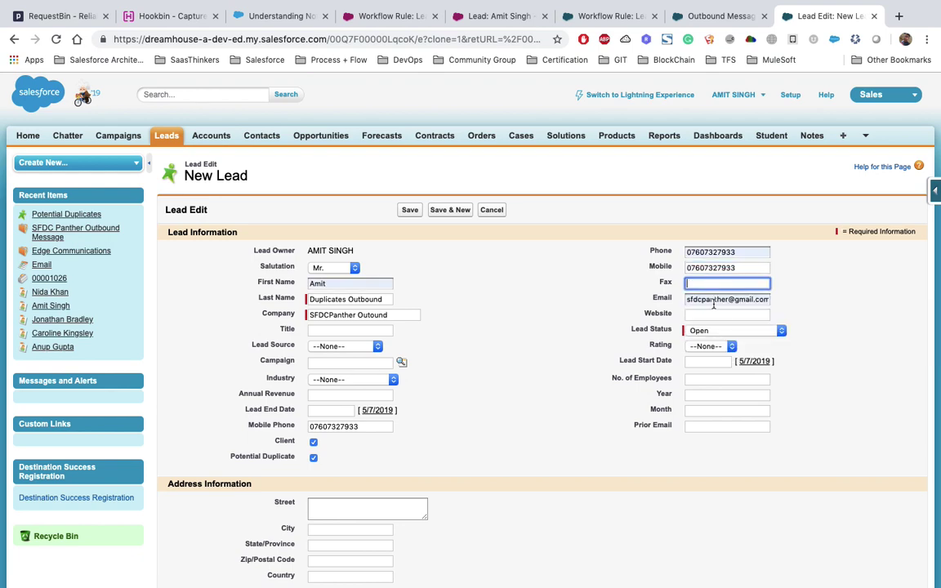
pyautogui.click(753, 361)
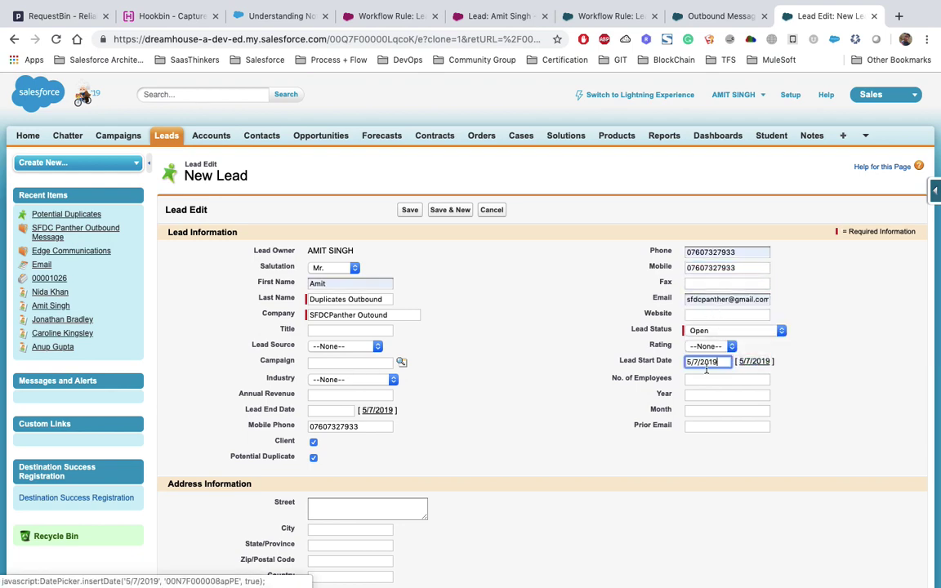
pyautogui.click(378, 410)
pyautogui.scroll(-3, 381, 438)
pyautogui.click(354, 398)
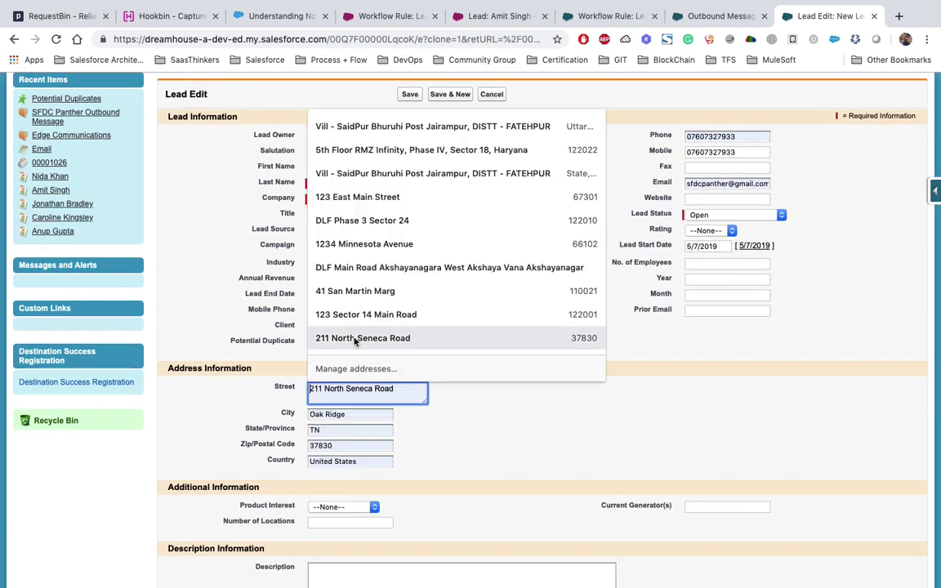
pyautogui.click(349, 310)
pyautogui.scroll(-2, 410, 425)
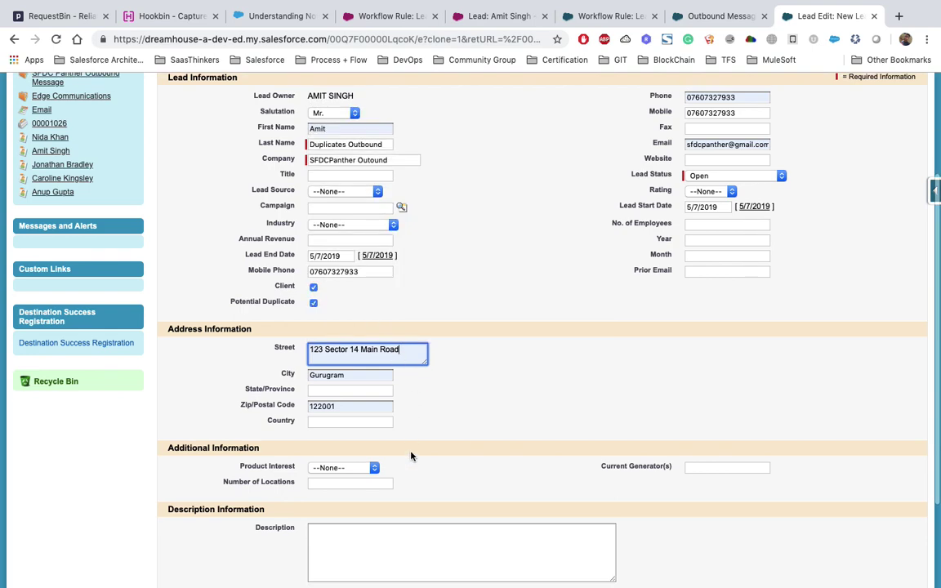
pyautogui.click(343, 435)
pyautogui.click(336, 454)
pyautogui.scroll(5, 422, 389)
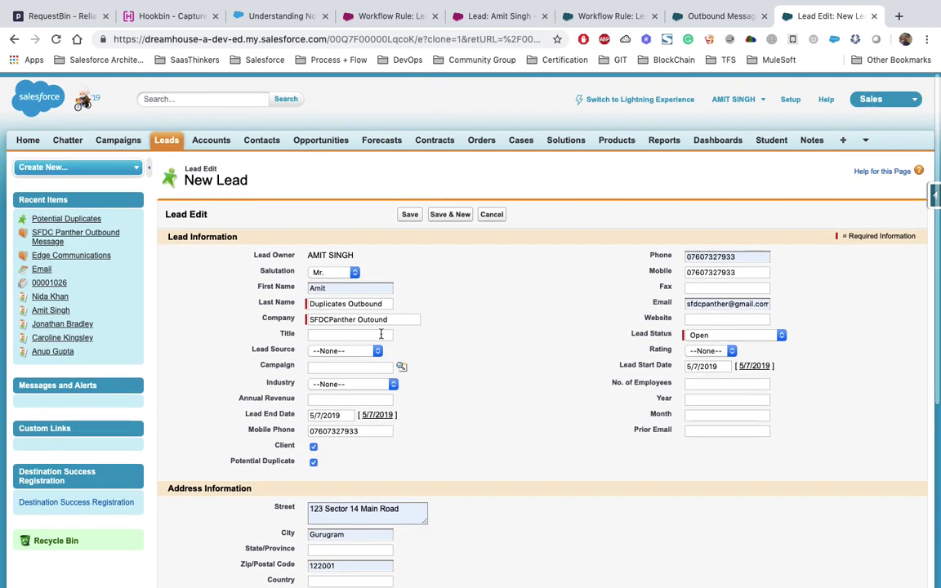
# Save the new lead and reload Outbound Messaging Delivery Status to check the queue.
pyautogui.click(413, 210)
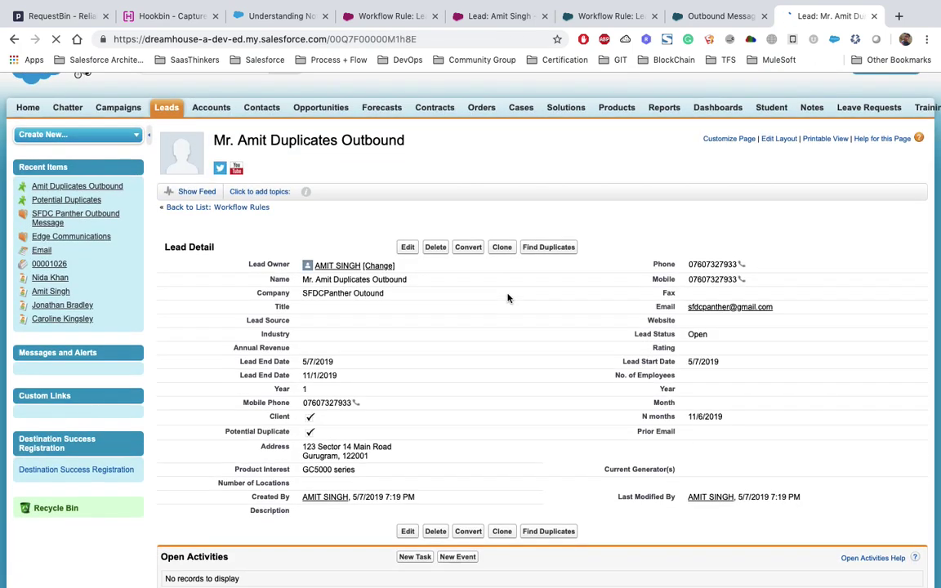
pyautogui.click(712, 16)
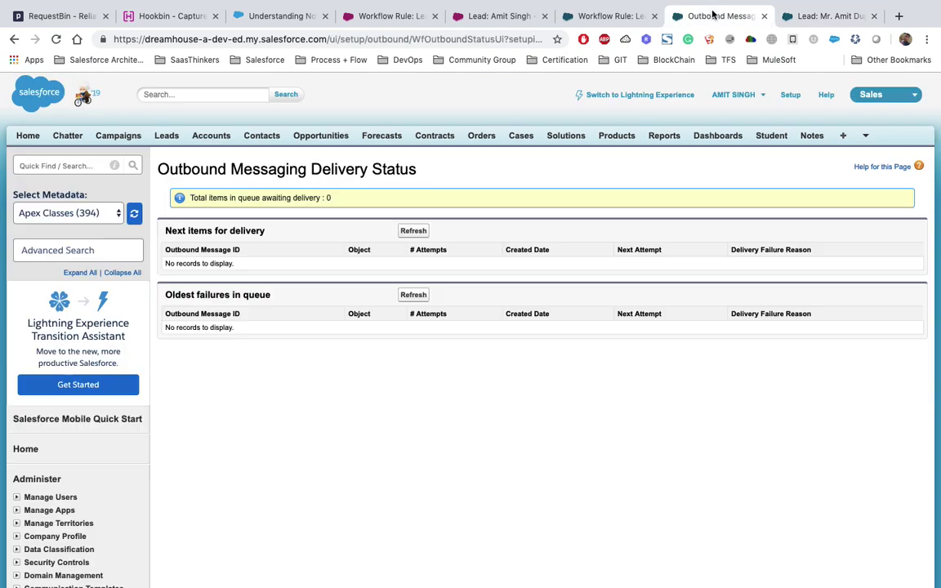
pyautogui.click(58, 39)
# Edit the Duplicates Outbound lead's Annual Revenue to 398990 inline, save it, and recheck delivery status.
pyautogui.click(56, 40)
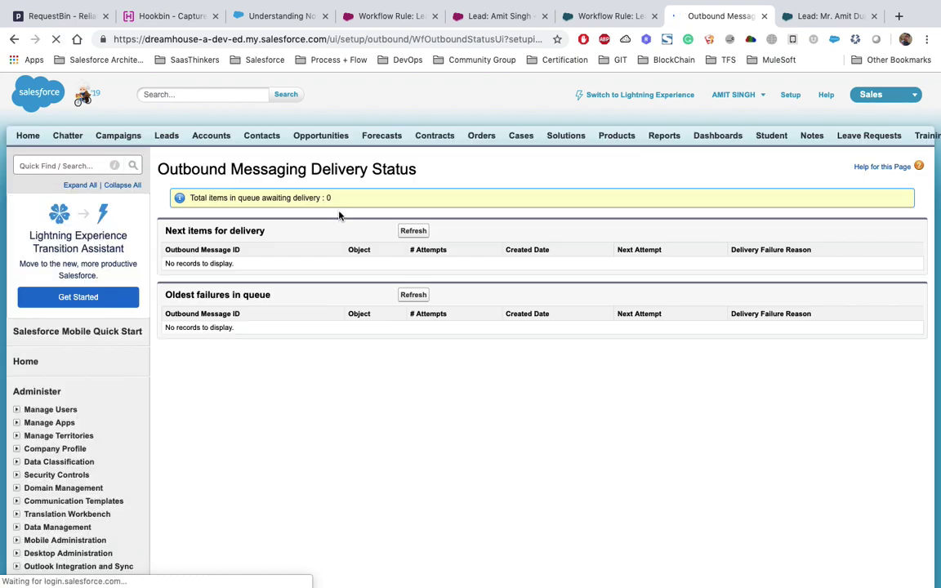
pyautogui.click(819, 18)
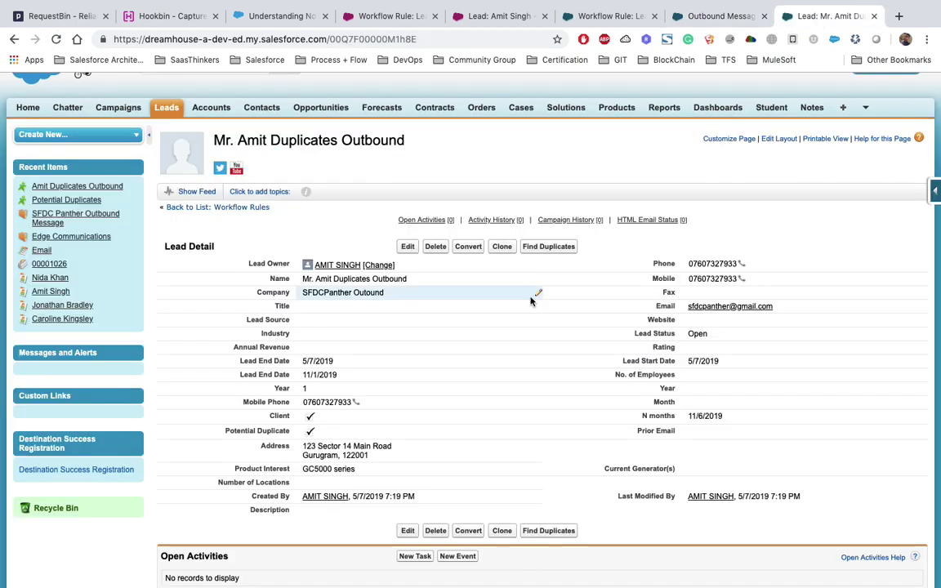
pyautogui.doubleClick(318, 351)
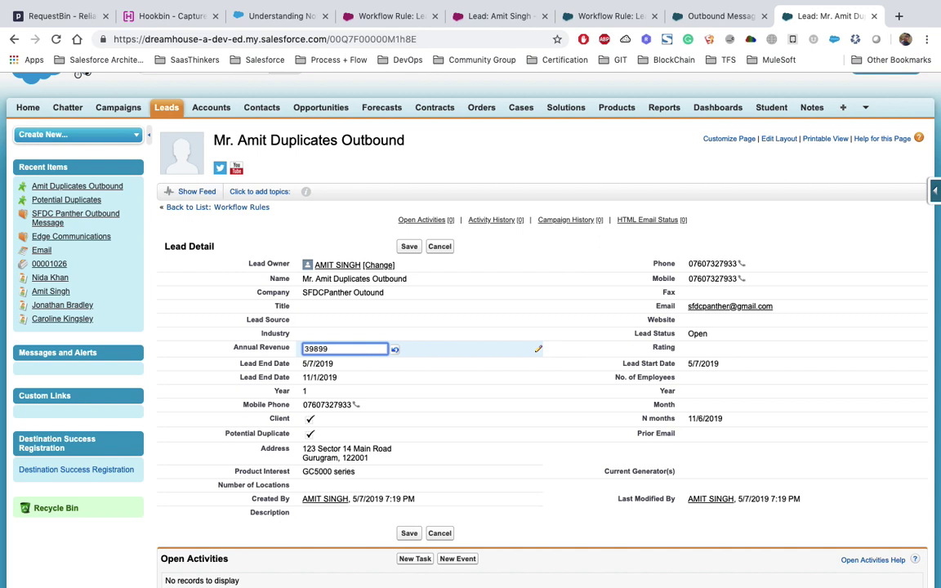
pyautogui.click(357, 395)
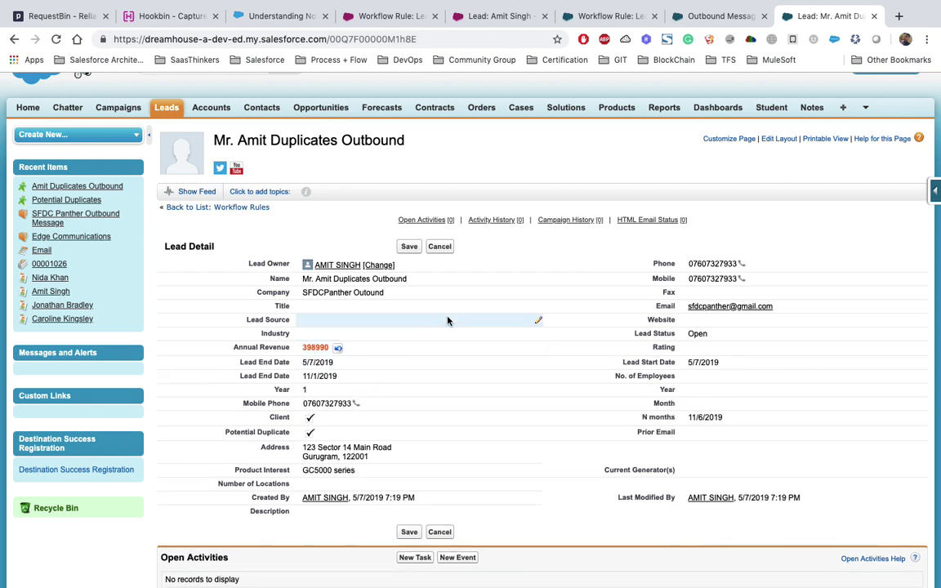
pyautogui.click(411, 248)
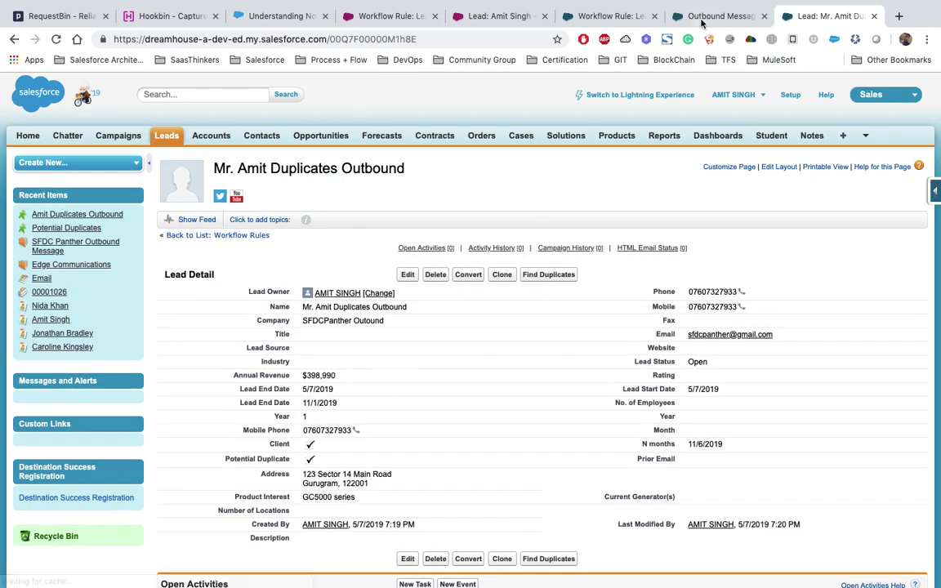
pyautogui.click(715, 16)
# Recheck the outbound queue and the rule's 10000 threshold, then look for requests in RequestBin.
pyautogui.click(55, 39)
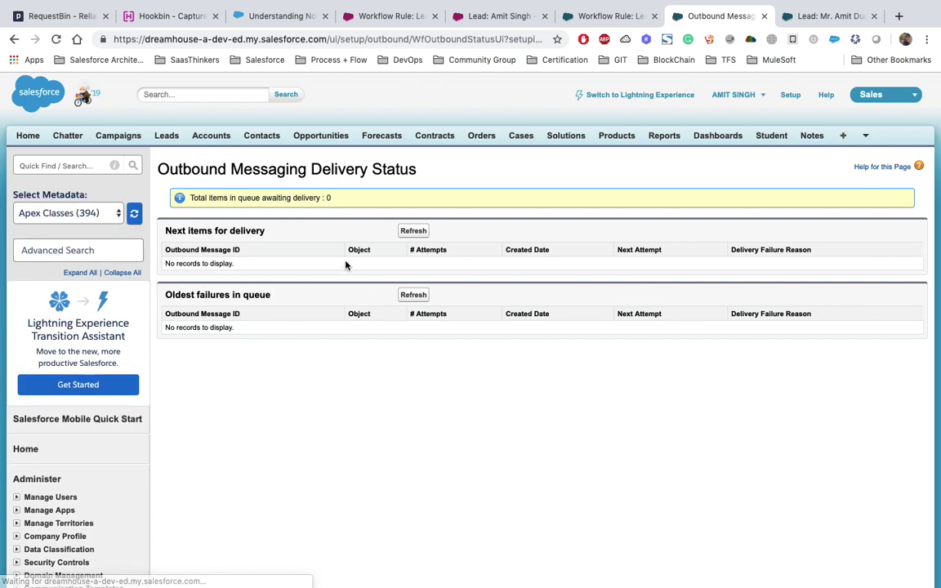
pyautogui.click(55, 38)
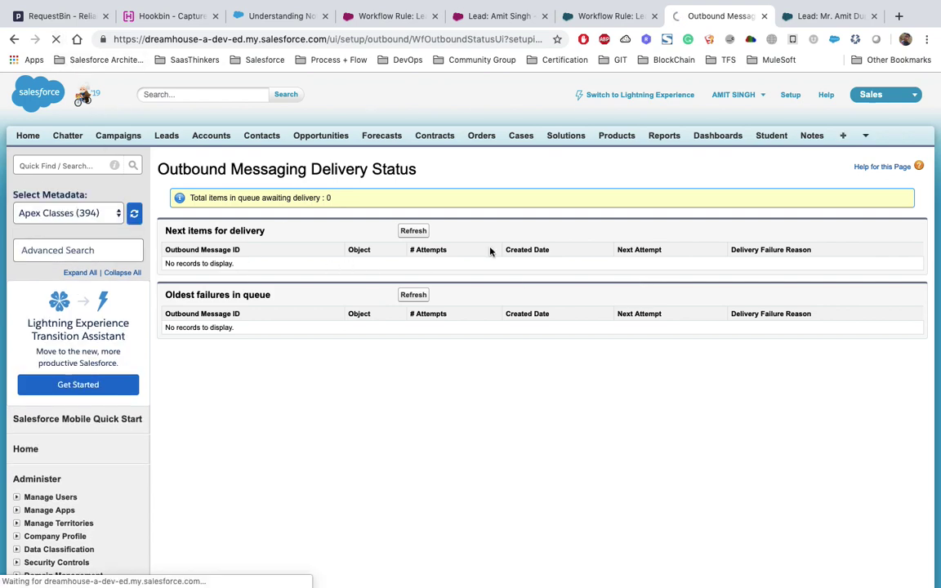
pyautogui.hotkey('ctrl', 'Tab')
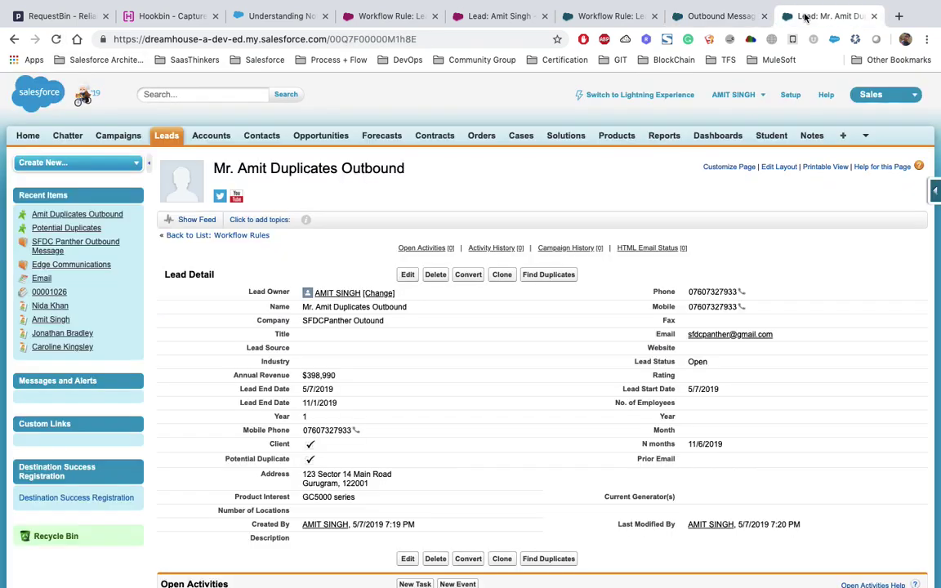
pyautogui.doubleClick(361, 378)
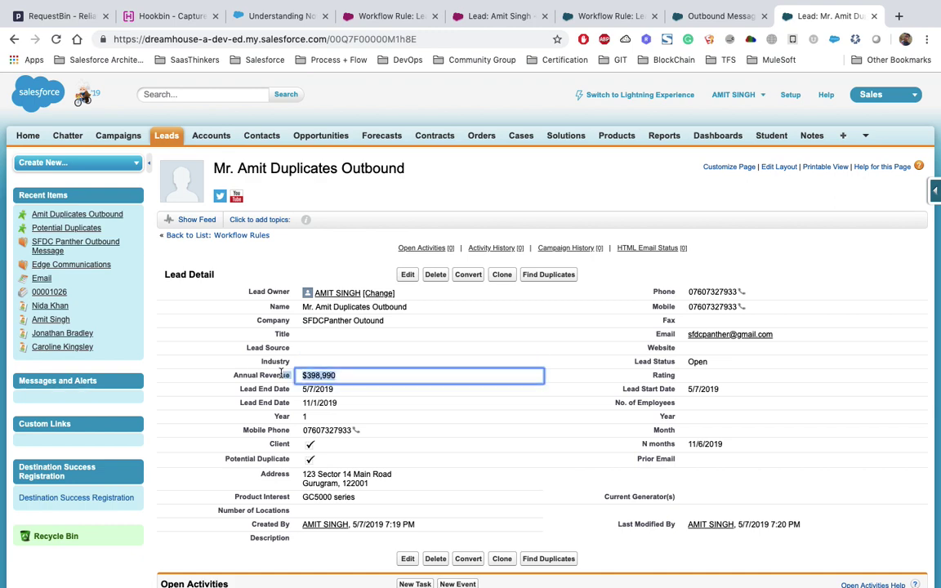
pyautogui.click(559, 16)
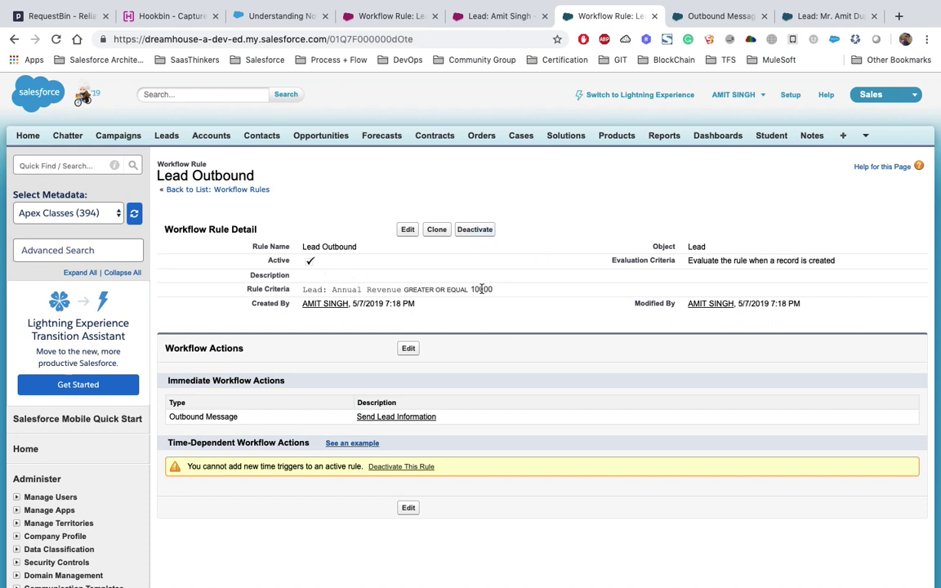
pyautogui.moveTo(482, 289); pyautogui.dragTo(495, 294)
pyautogui.click(686, 17)
pyautogui.click(815, 17)
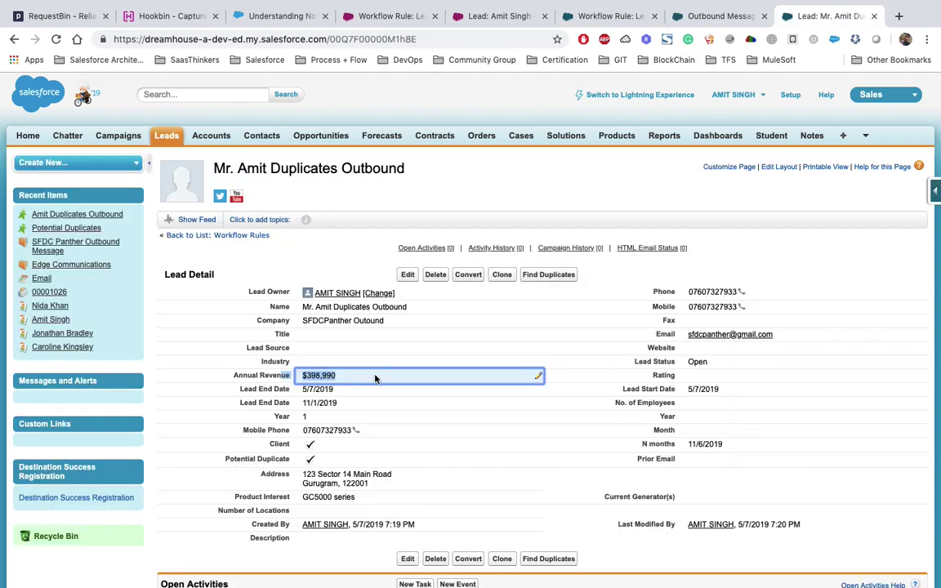
pyautogui.click(53, 16)
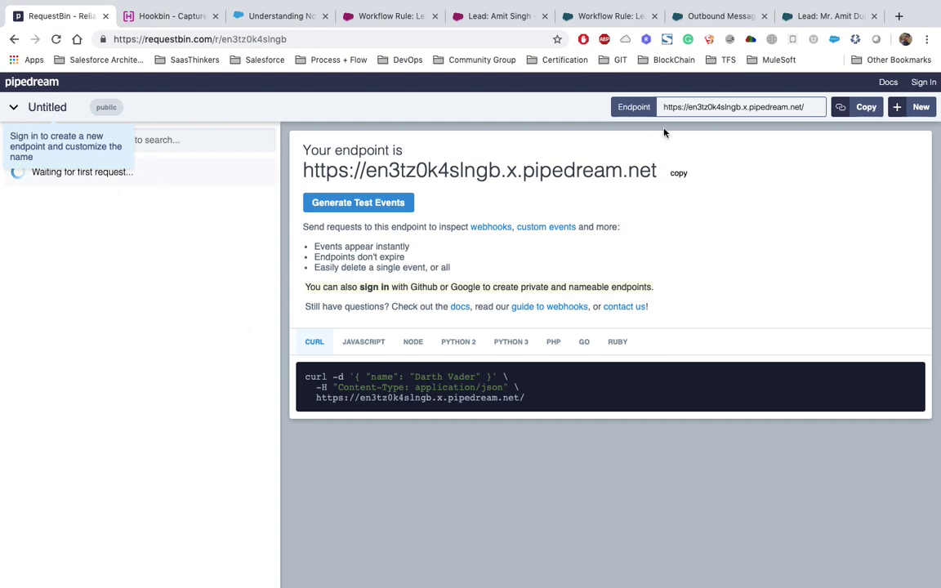
# Review the Lead Outbound rule's active status and evaluation criteria, then start cloning the test lead.
pyautogui.hotkey('ctrl', 'shift', 'Tab')
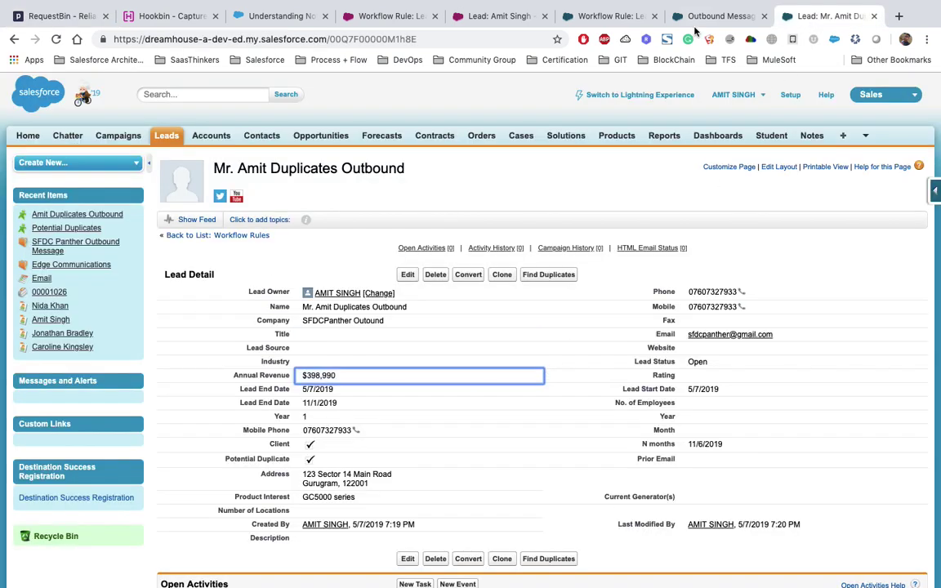
pyautogui.hotkey('ctrl', 'shift', 'Tab')
pyautogui.click(608, 16)
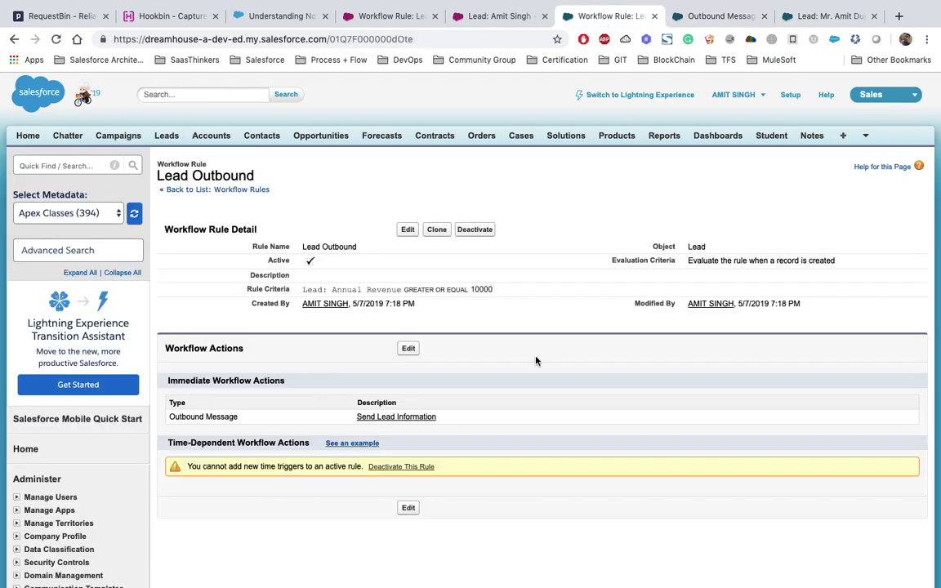
pyautogui.moveTo(730, 261); pyautogui.dragTo(821, 258)
pyautogui.tripleClick(740, 261)
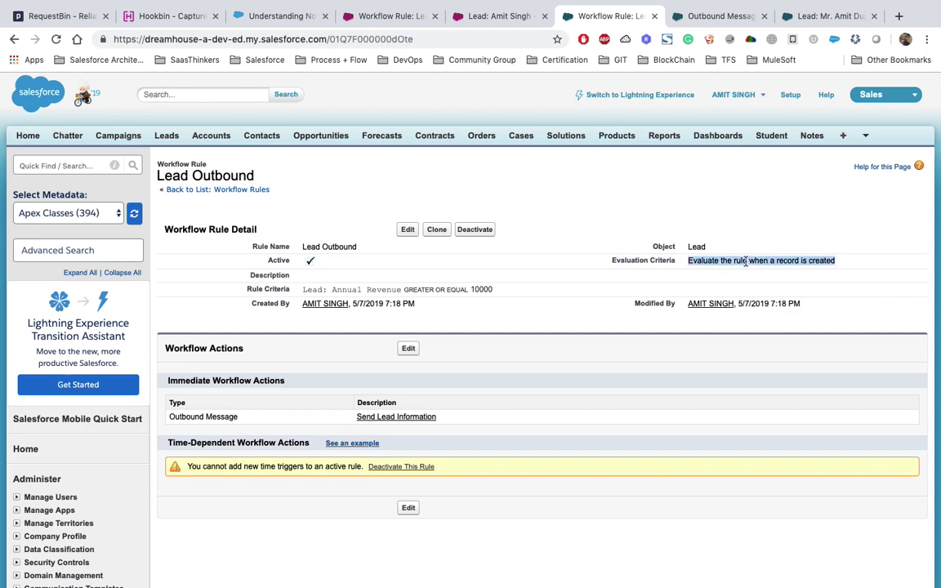
pyautogui.click(792, 18)
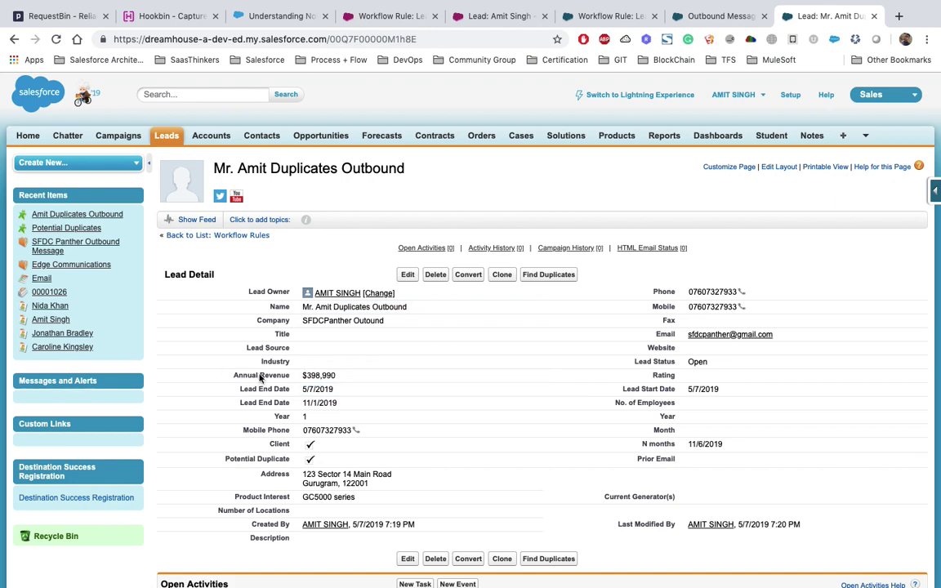
pyautogui.click(494, 277)
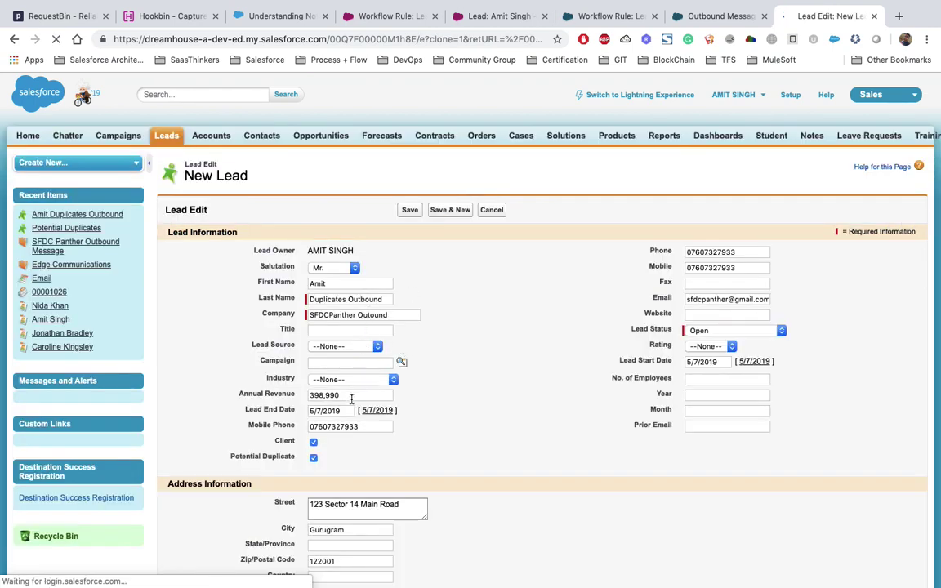
# Save the cloned lead with Annual Revenue 398,990 left unchanged.
pyautogui.click(287, 398)
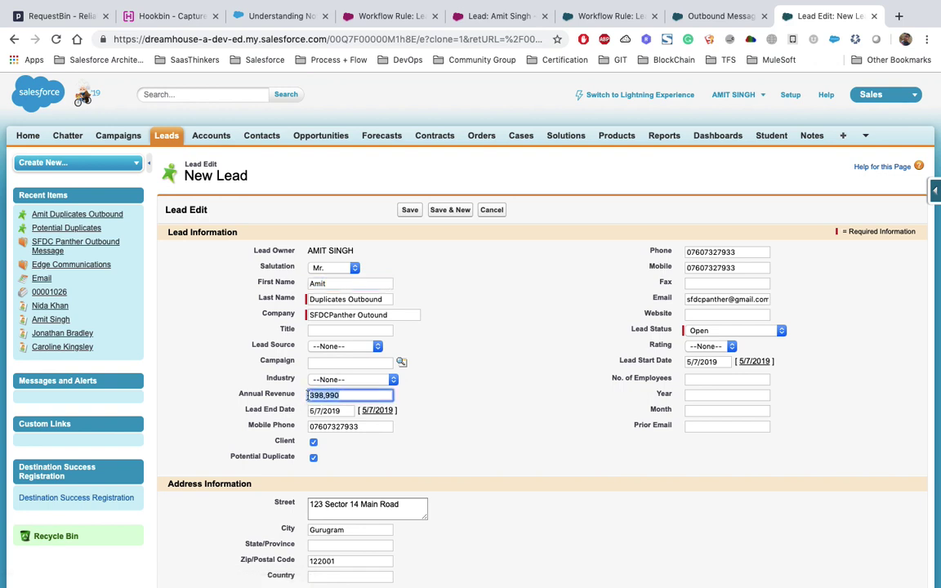
pyautogui.click(477, 312)
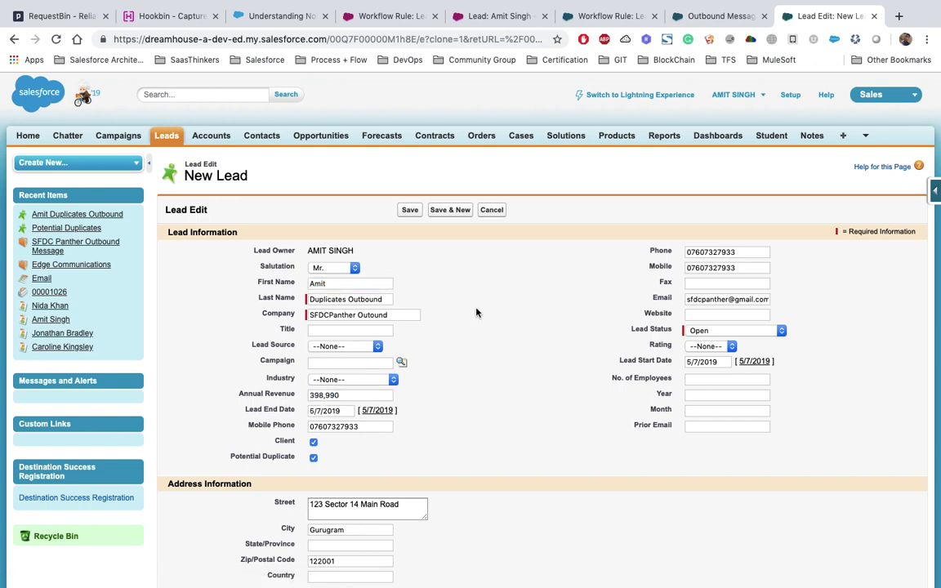
pyautogui.click(409, 211)
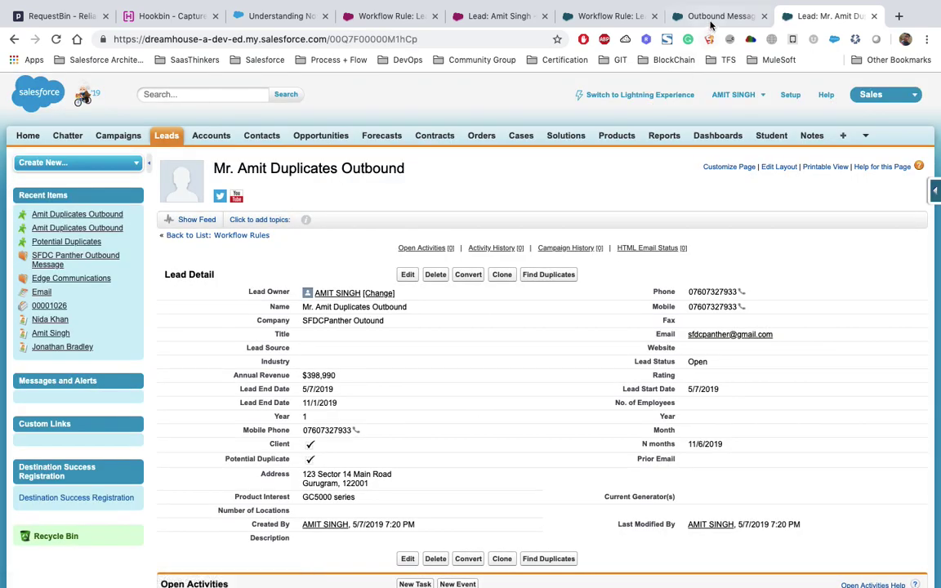
# Refresh delivery status, inspect the queued message's failure reason, and open RequestBin.
pyautogui.click(709, 18)
pyautogui.click(56, 38)
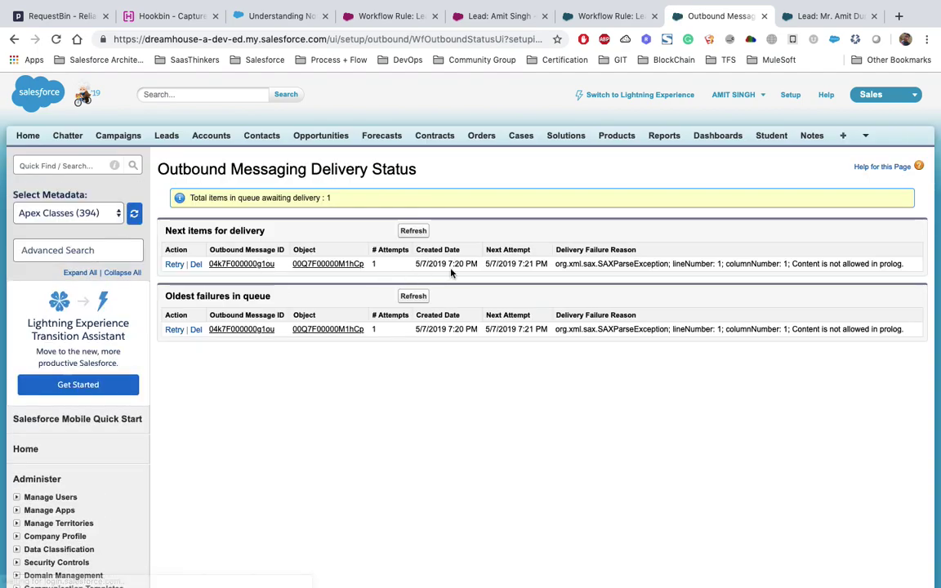
pyautogui.moveTo(563, 264); pyautogui.dragTo(897, 264)
pyautogui.click(57, 16)
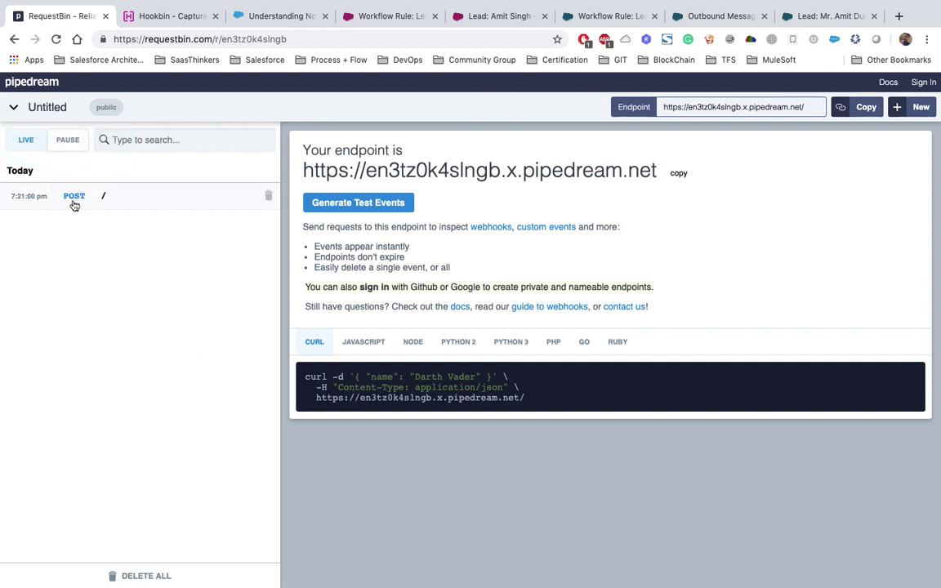
# Open the 7:21:00 pm POST as raw XML and inspect its ActionId, OrganizationId and notification Id.
pyautogui.click(73, 198)
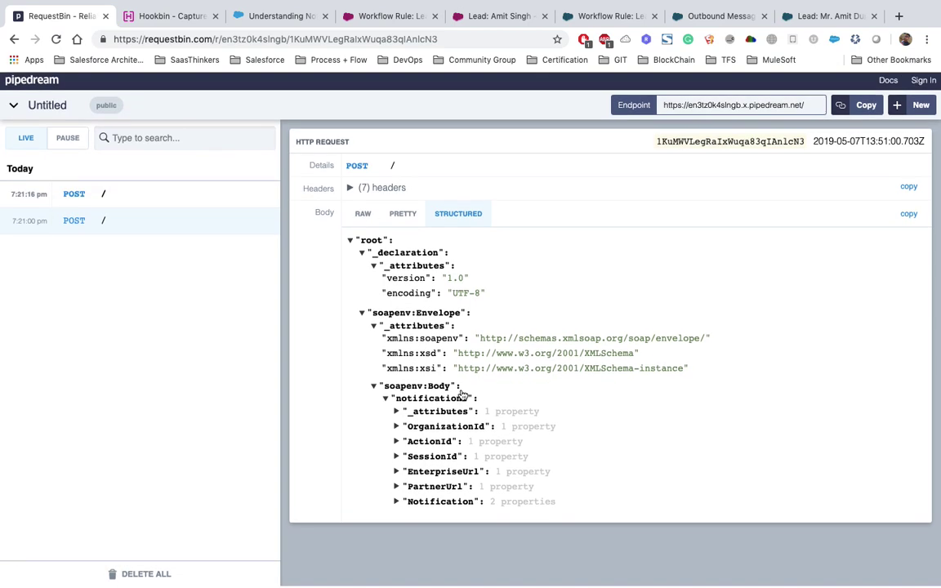
pyautogui.click(362, 216)
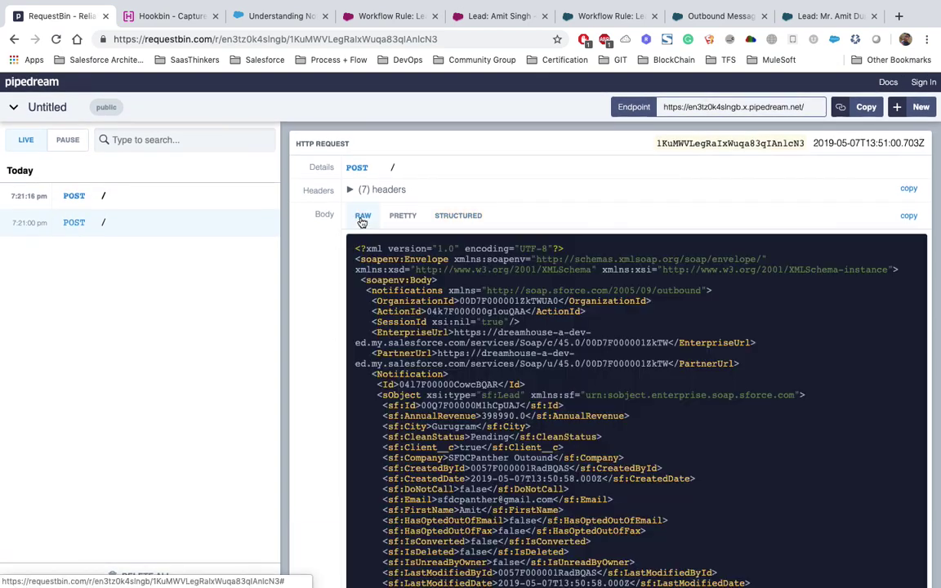
pyautogui.scroll(-1, 494, 387)
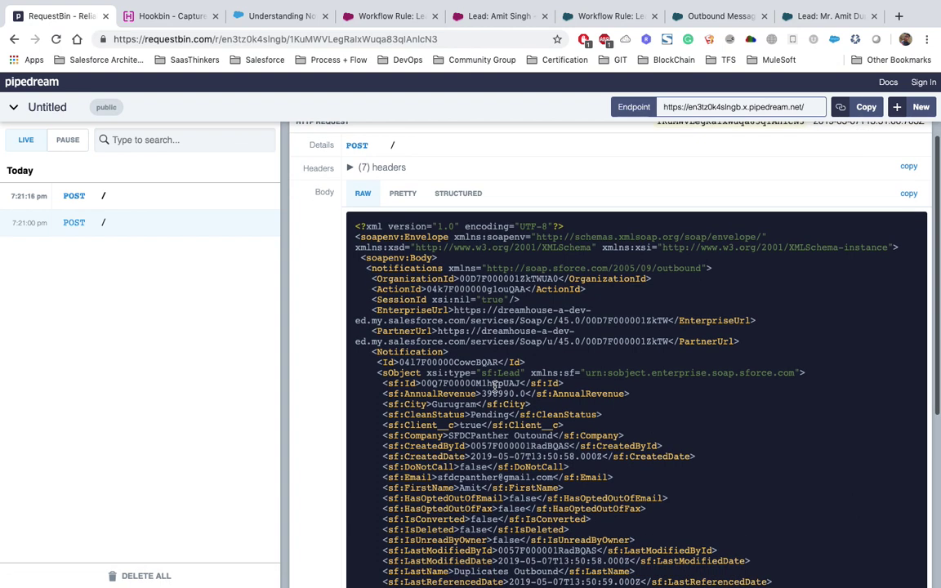
pyautogui.doubleClick(474, 289)
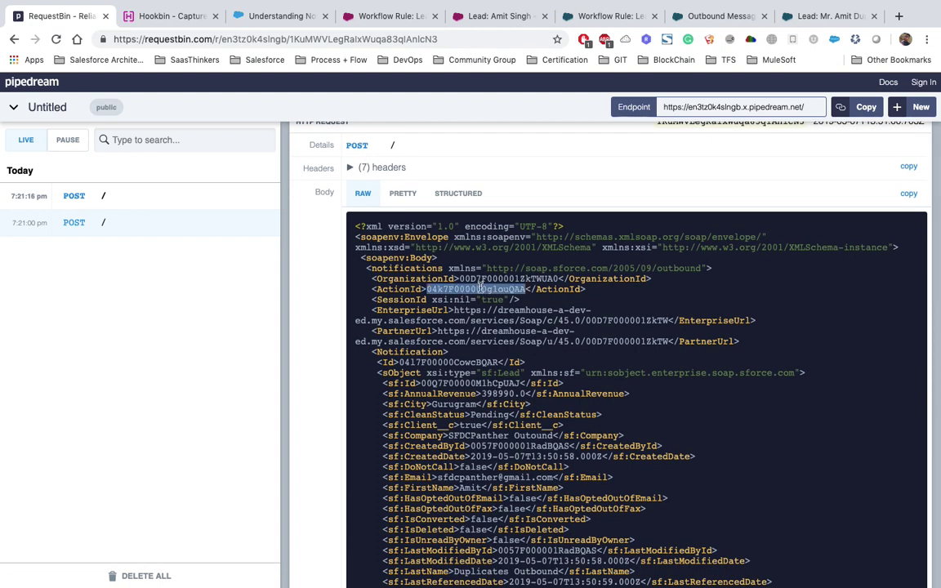
pyautogui.doubleClick(487, 279)
pyautogui.scroll(-1, 489, 281)
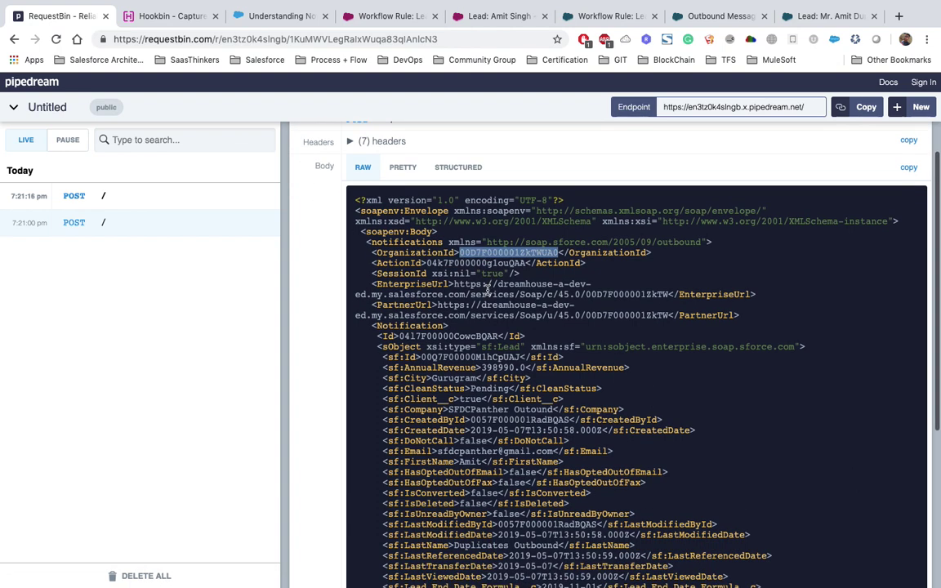
pyautogui.doubleClick(449, 336)
# Inspect the lead values: sf:Lead, Id, AnnualRevenue 398990.0, City Gurugram, CleanStatus Pending, Client__c true, Company.
pyautogui.scroll(-1, 444, 338)
pyautogui.scroll(-3, 444, 338)
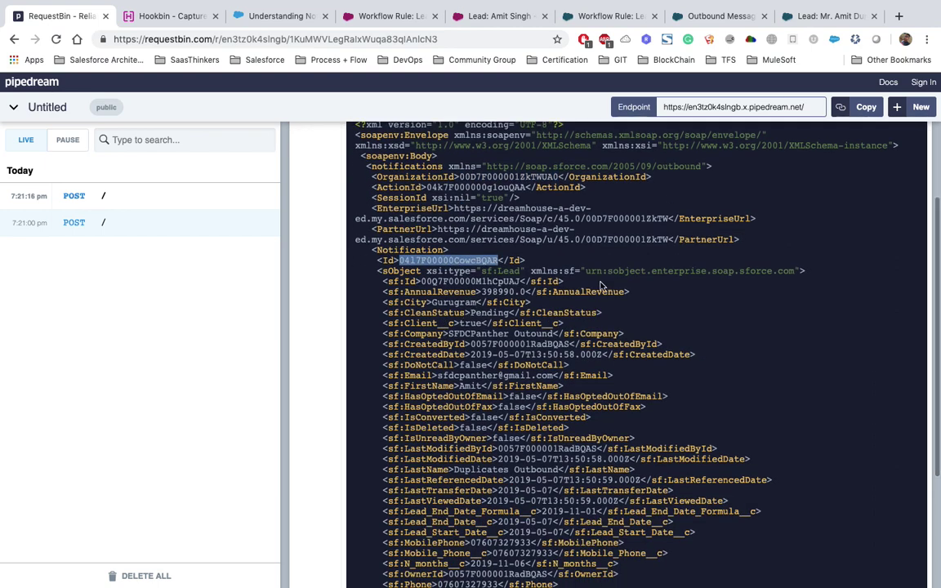
pyautogui.doubleClick(507, 272)
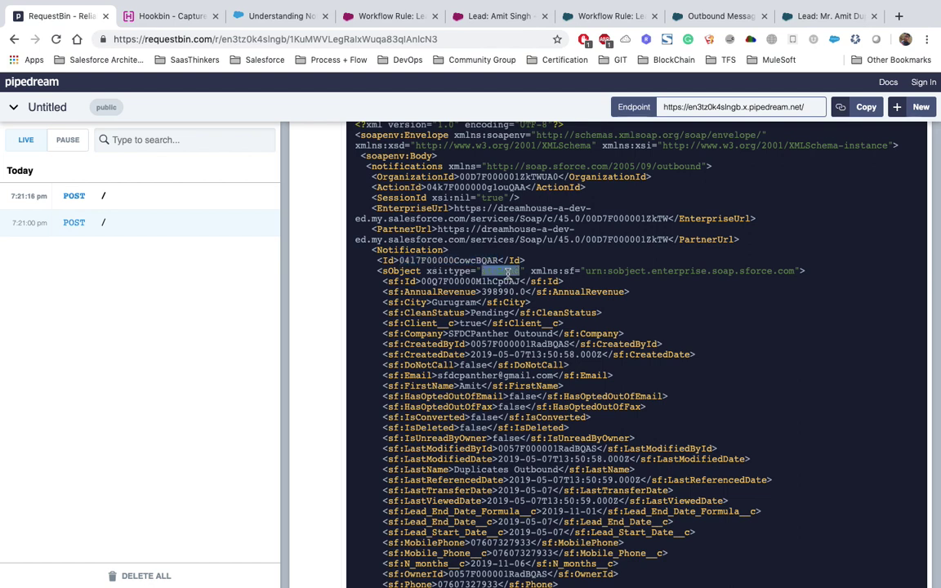
pyautogui.doubleClick(480, 282)
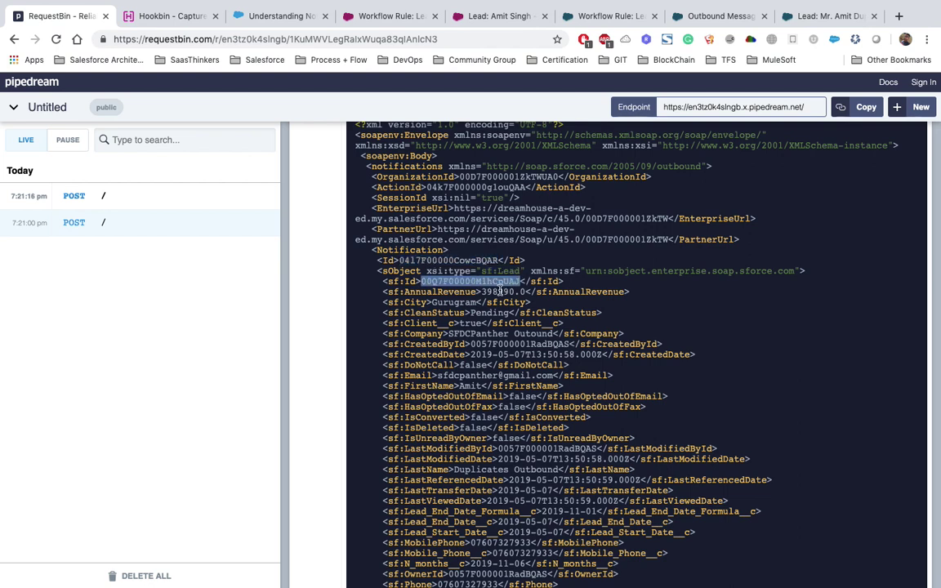
pyautogui.doubleClick(499, 292)
pyautogui.doubleClick(467, 301)
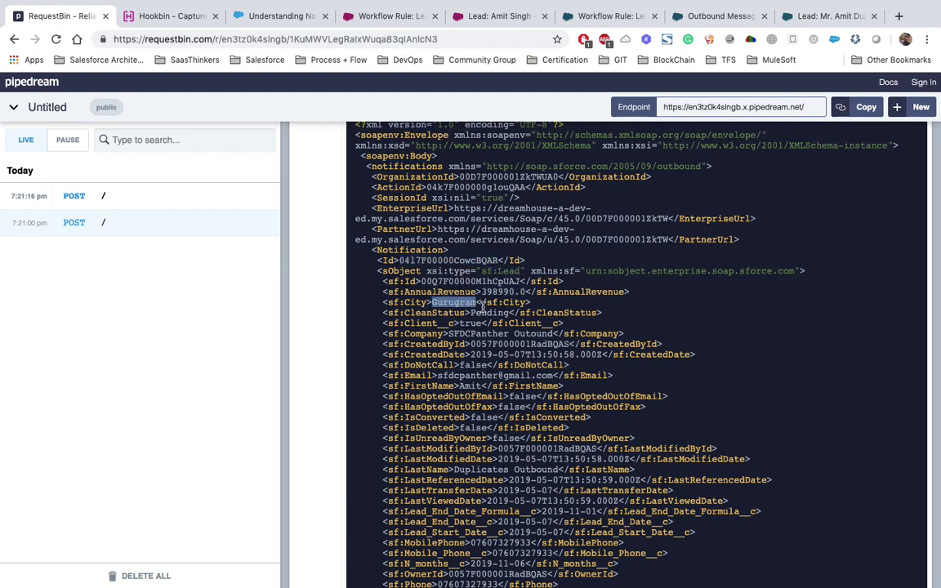
pyautogui.doubleClick(490, 312)
pyautogui.doubleClick(472, 323)
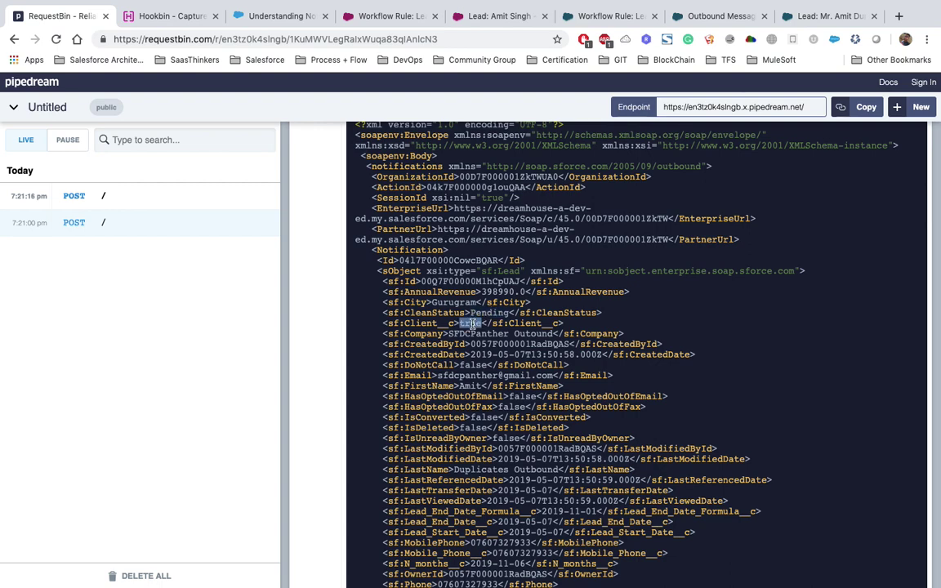
pyautogui.moveTo(448, 333); pyautogui.dragTo(552, 334)
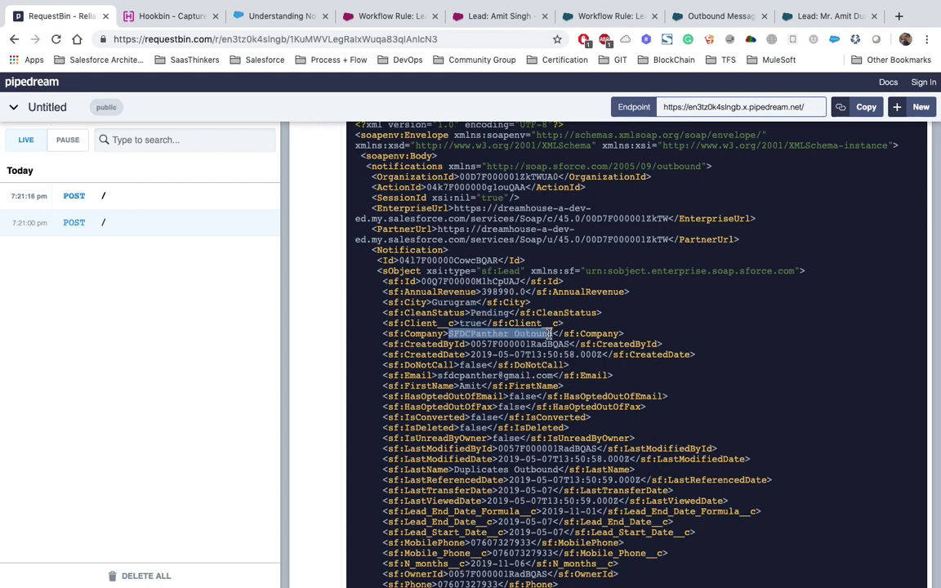
pyautogui.scroll(-2, 544, 362)
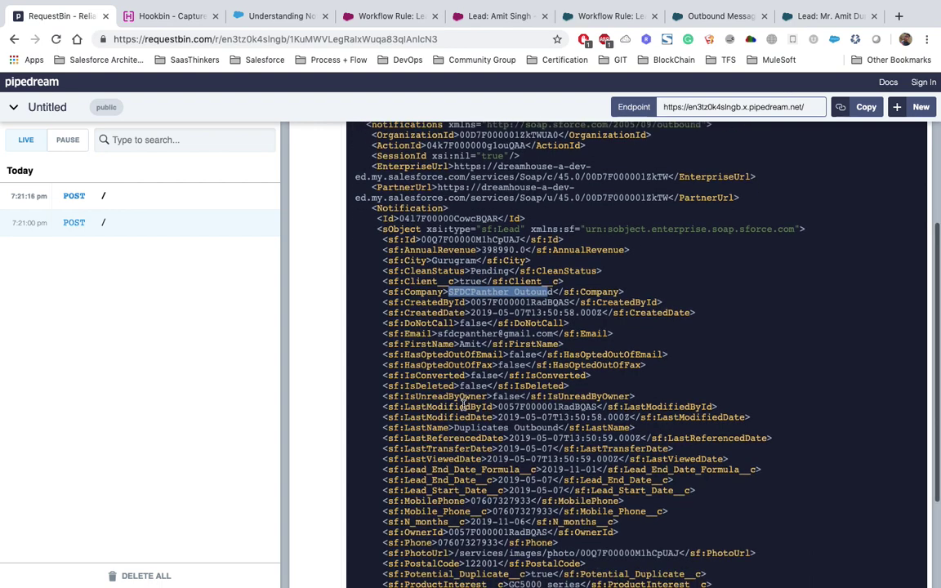
pyautogui.scroll(-3, 441, 500)
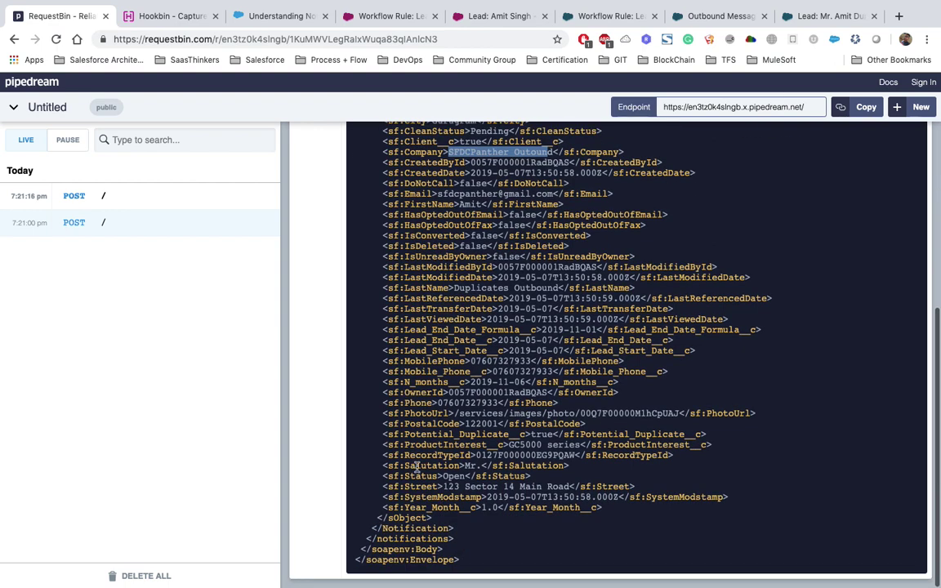
pyautogui.scroll(2, 430, 335)
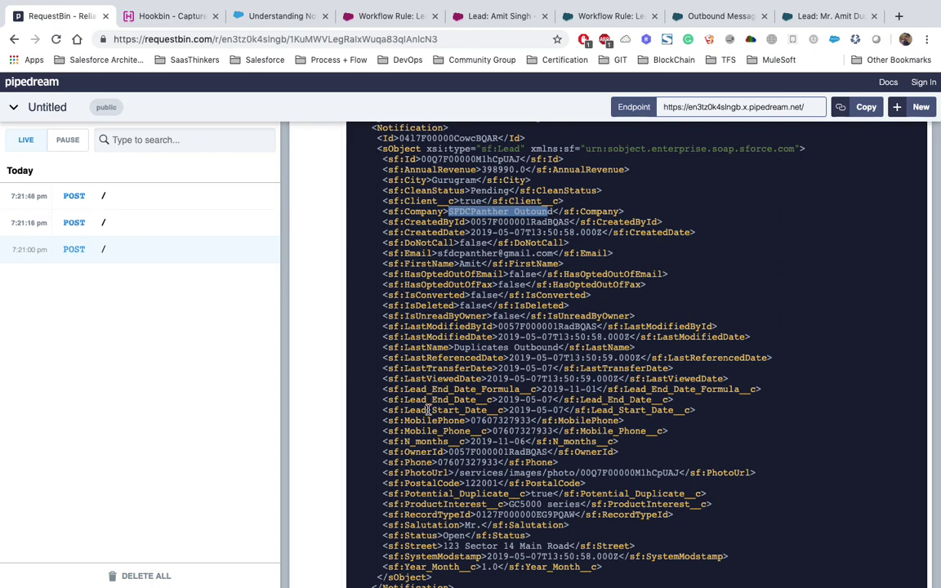
pyautogui.scroll(4, 426, 415)
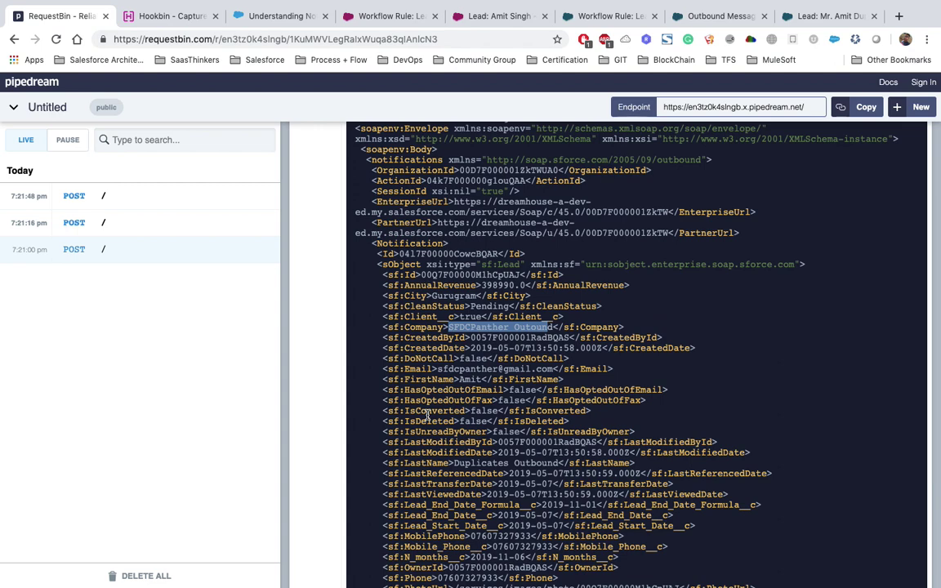
# Search the payload for 'Name' to find FirstName and LastName, then return to the Lead Outbound rule.
pyautogui.press('super+f')
pyautogui.write('Name')
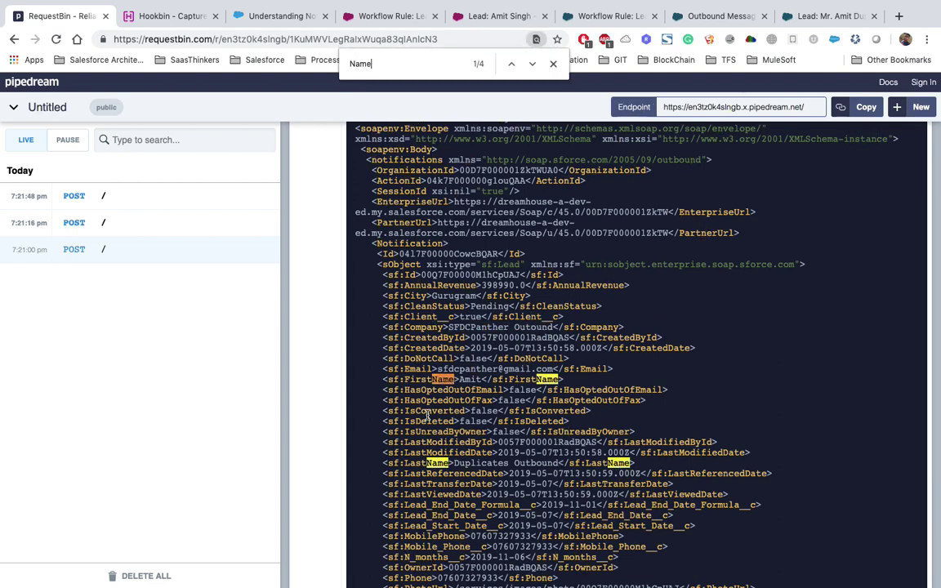
pyautogui.doubleClick(418, 462)
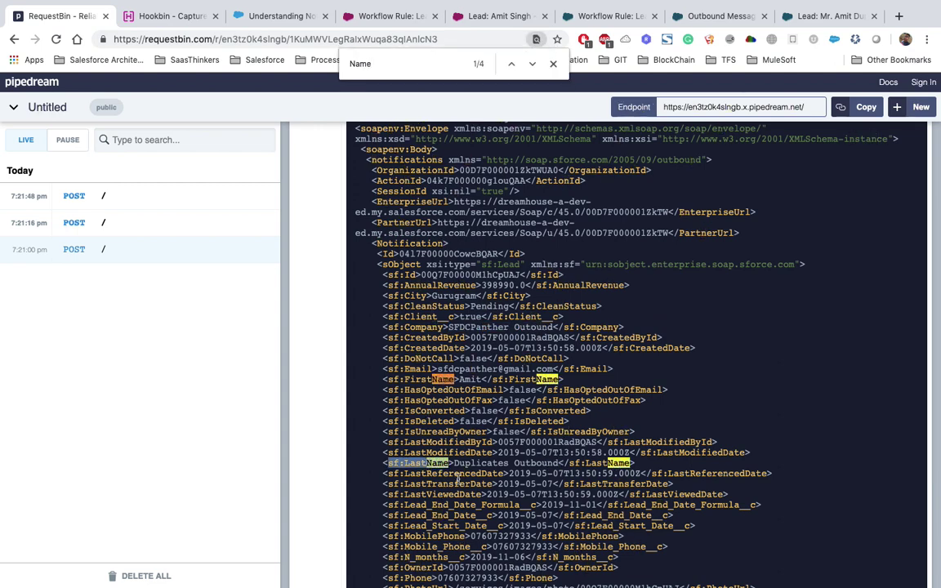
pyautogui.moveTo(459, 464); pyautogui.dragTo(554, 463)
pyautogui.scroll(4, 553, 433)
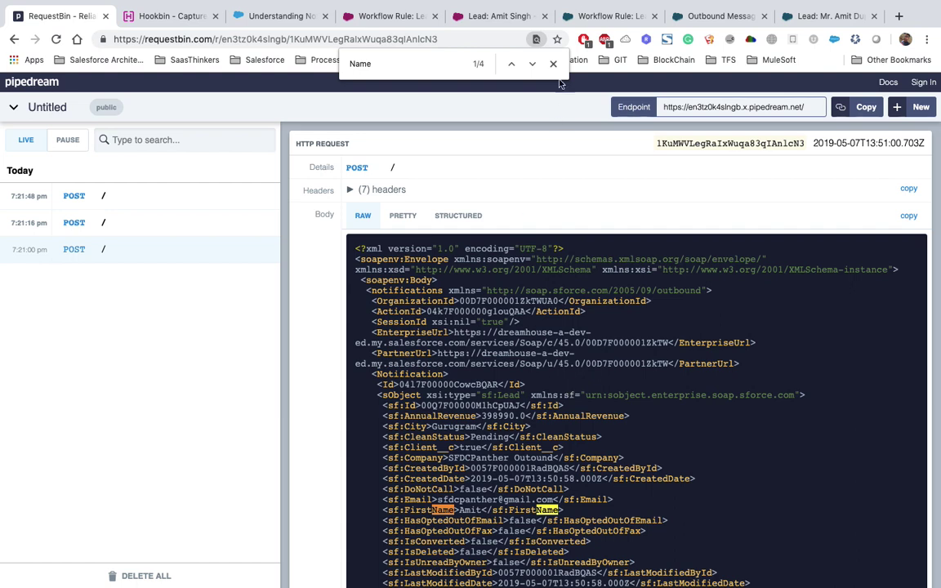
pyautogui.press('Escape')
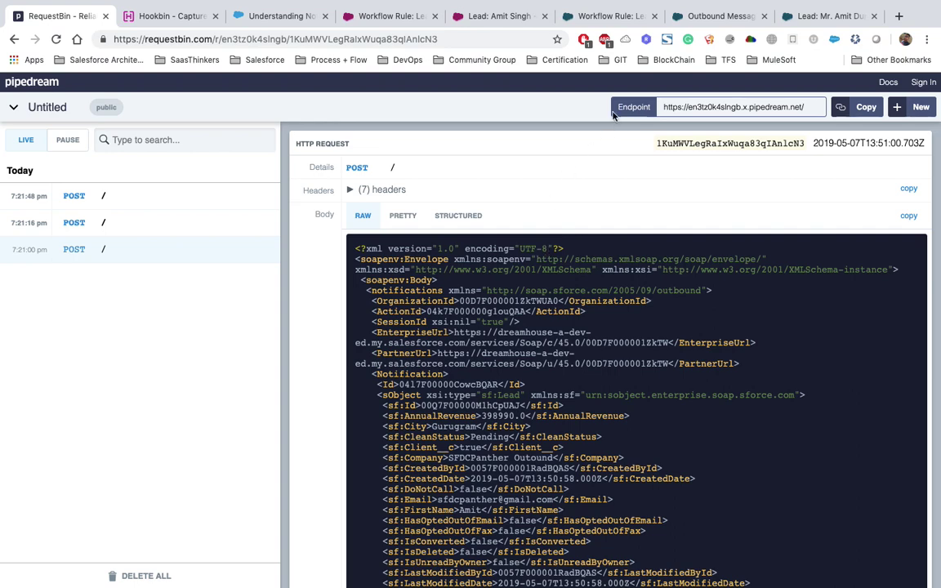
pyautogui.click(586, 17)
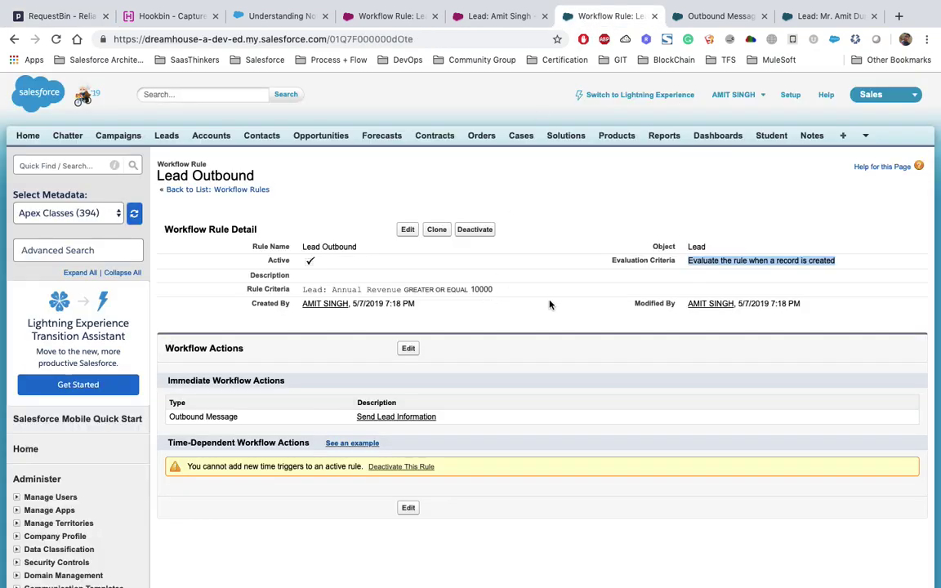